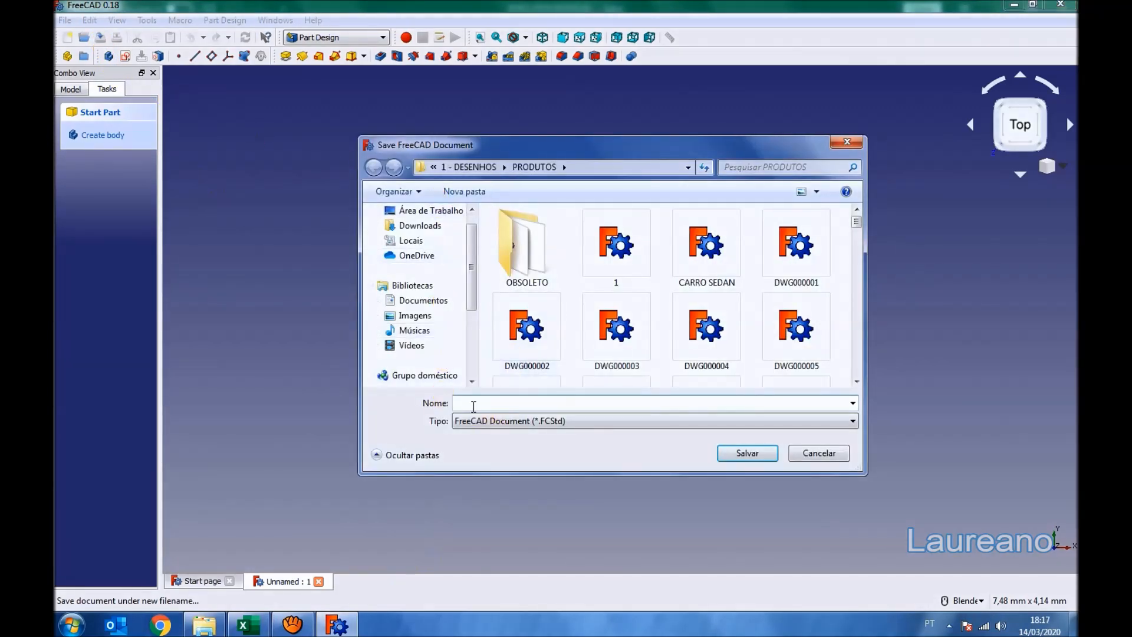
Save the document as DWG000102 and create a sketch on the XY plane
left_click(748, 453)
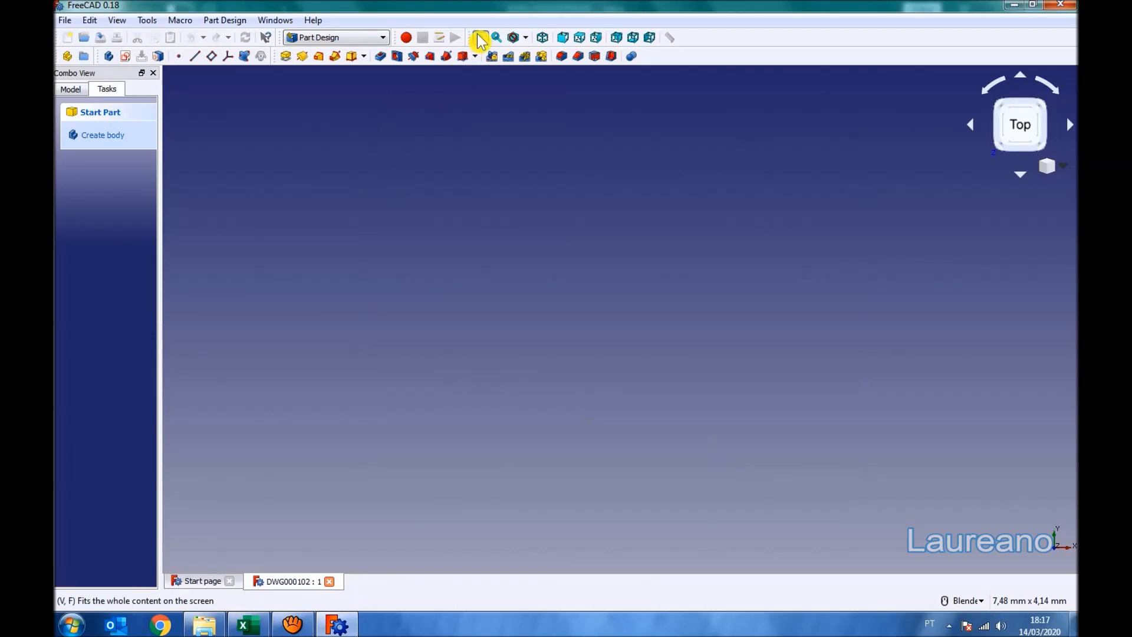
left_click(543, 37)
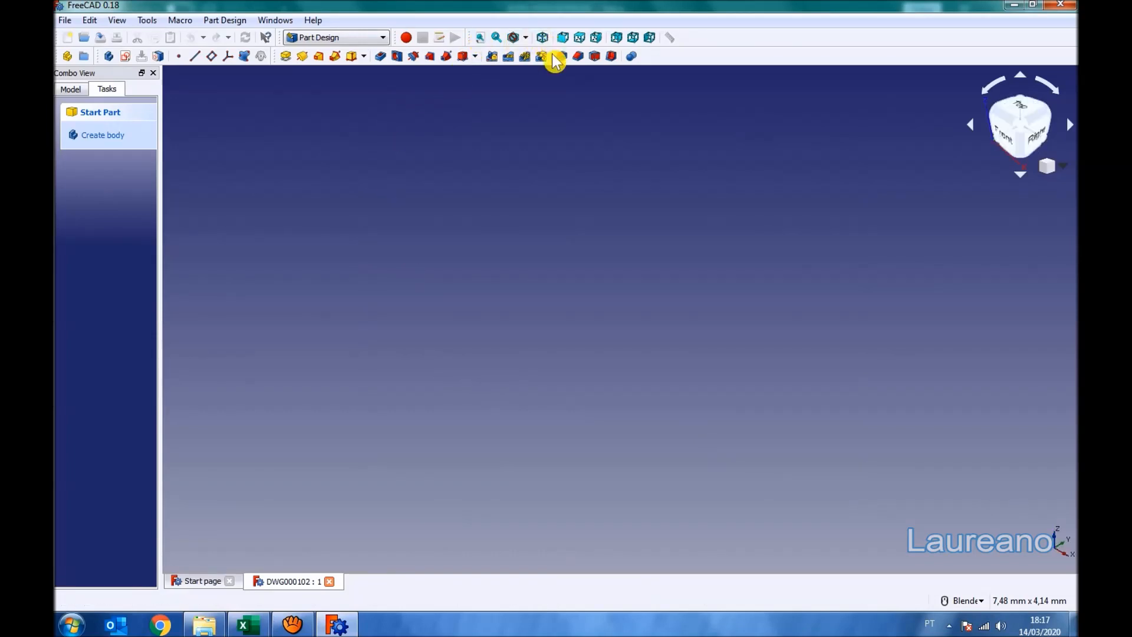
left_click(126, 57)
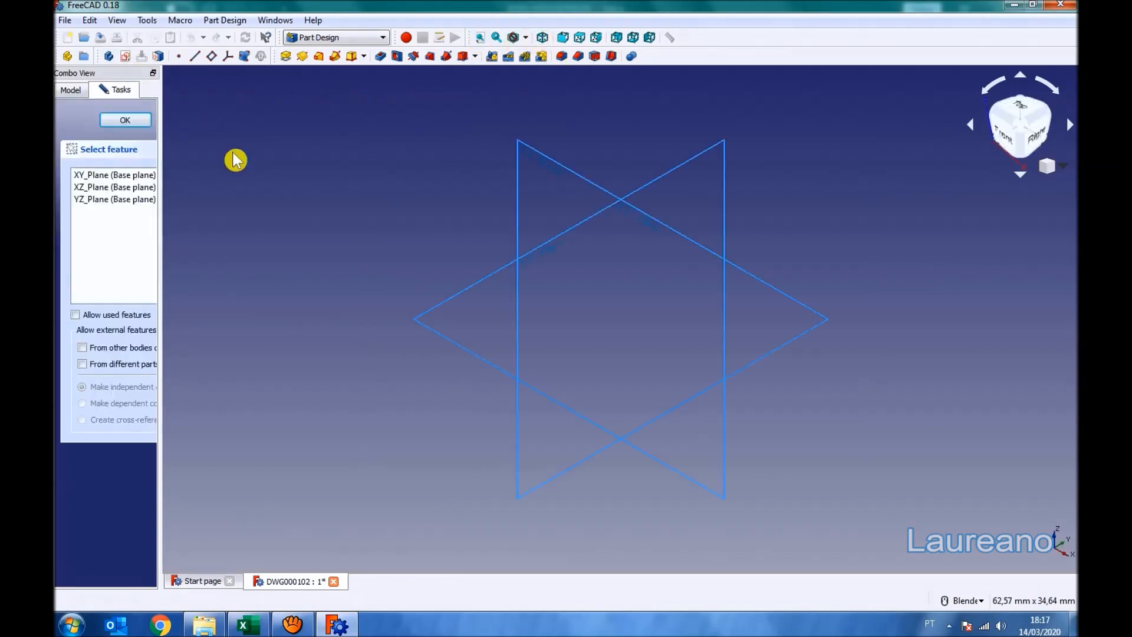
left_click(458, 303)
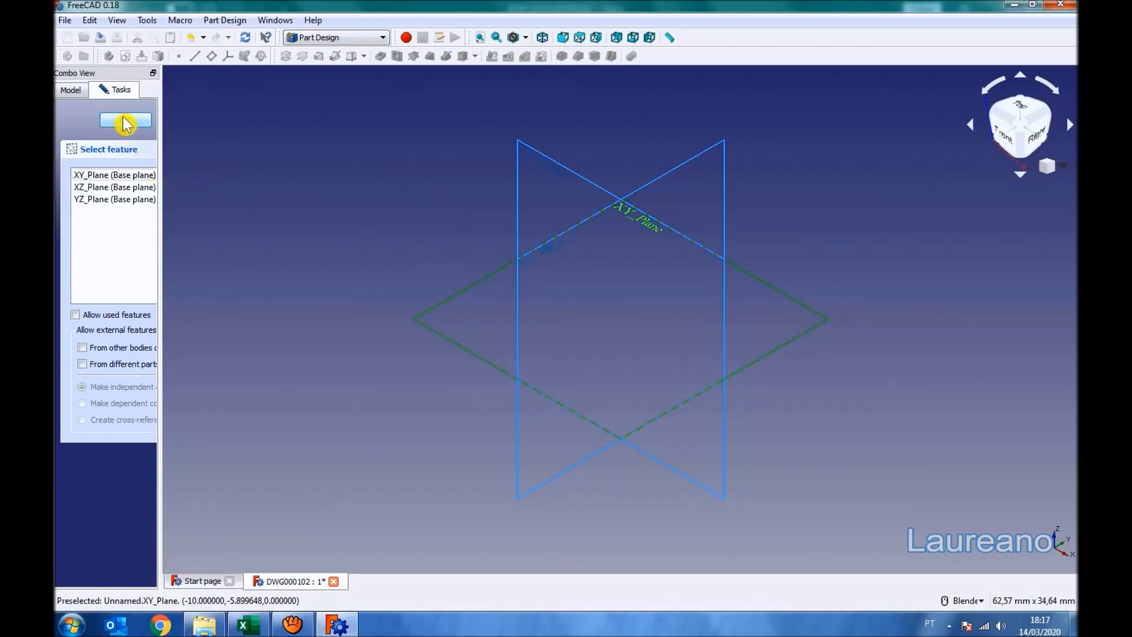
left_click_drag(165, 154, 291, 150)
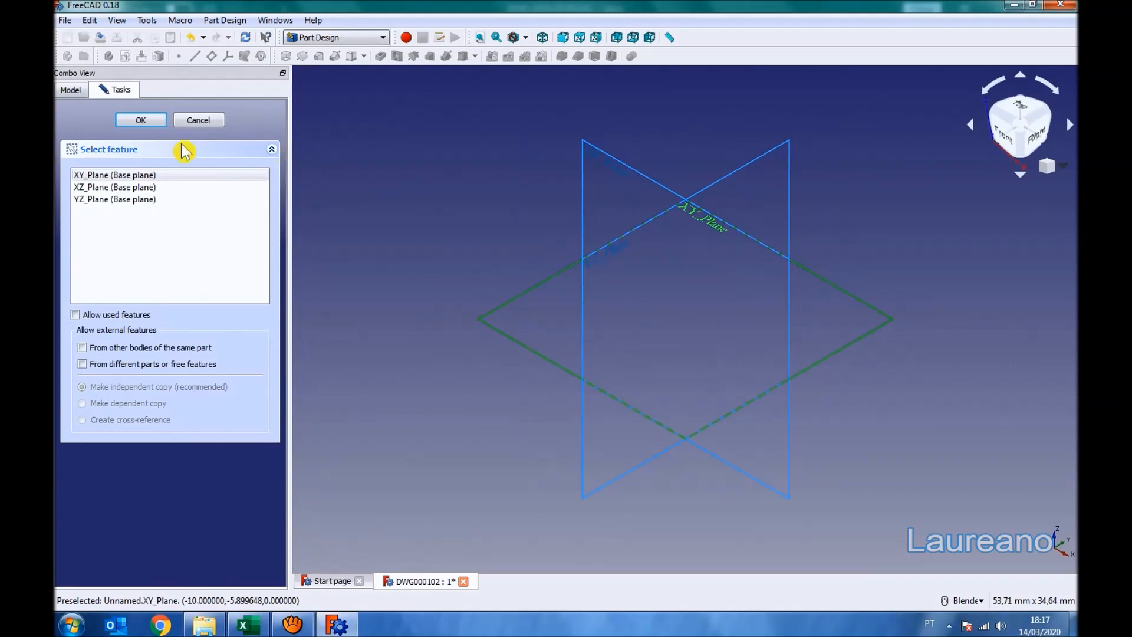
left_click(154, 120)
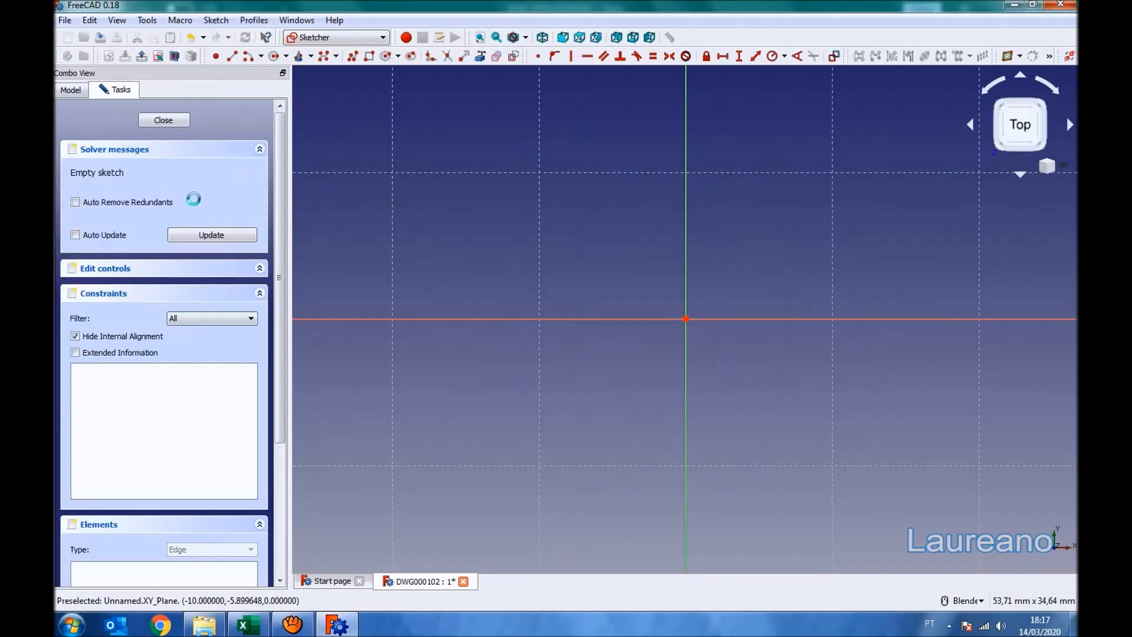
Sketch a rectangle about 15 mm wide around the origin and delete its conflicting constraints
left_click(369, 56)
left_click(575, 224)
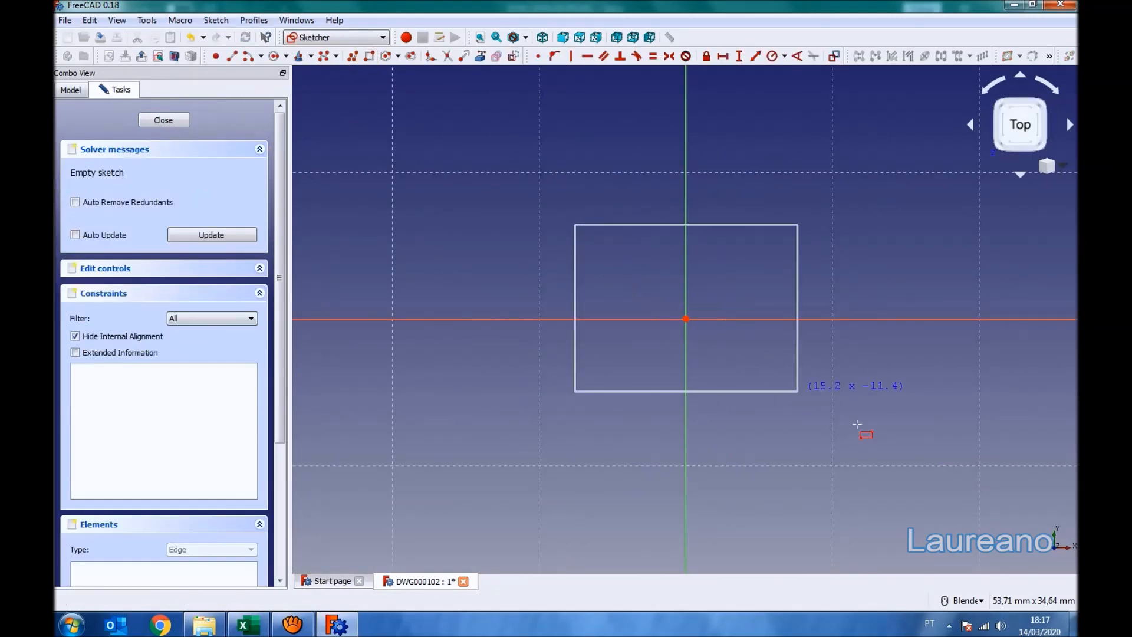
left_click(796, 445)
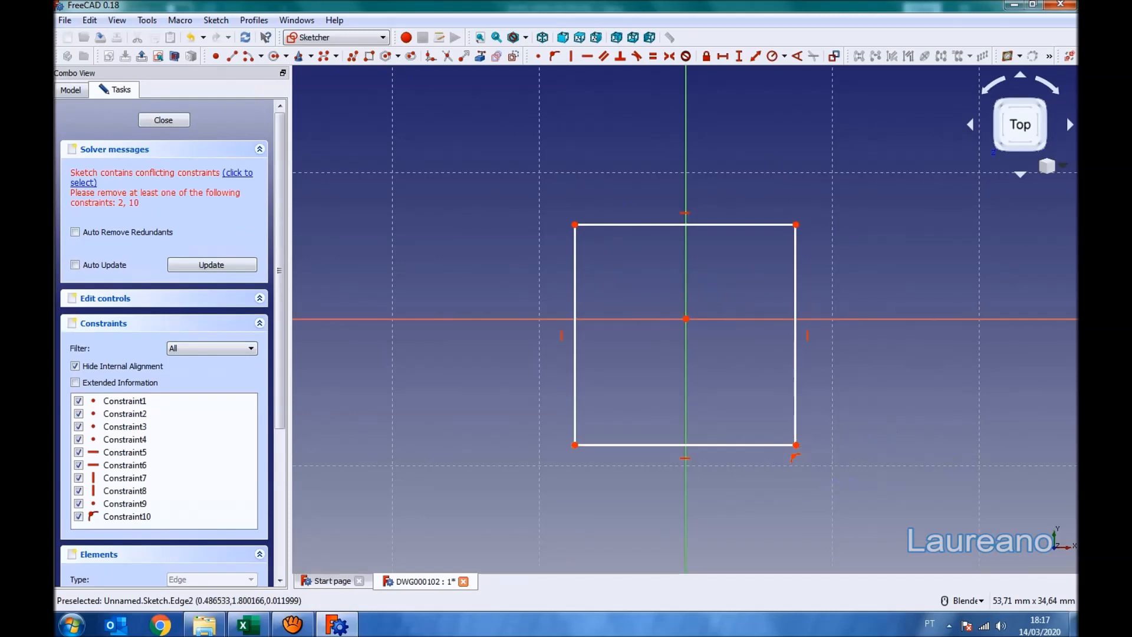
left_click(237, 177)
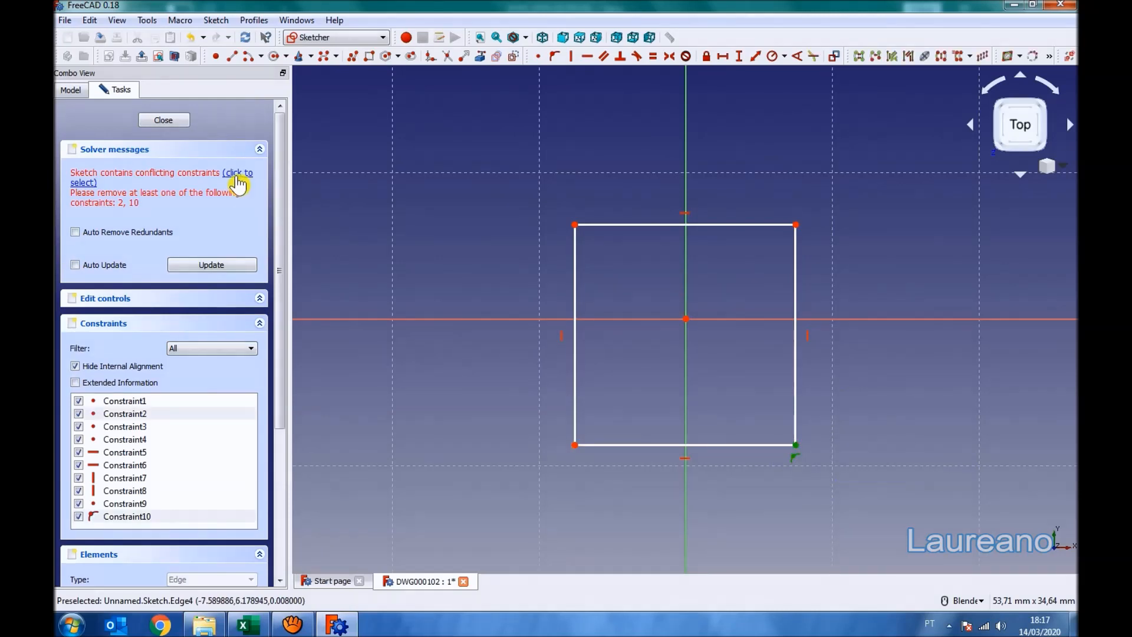
key("Delete")
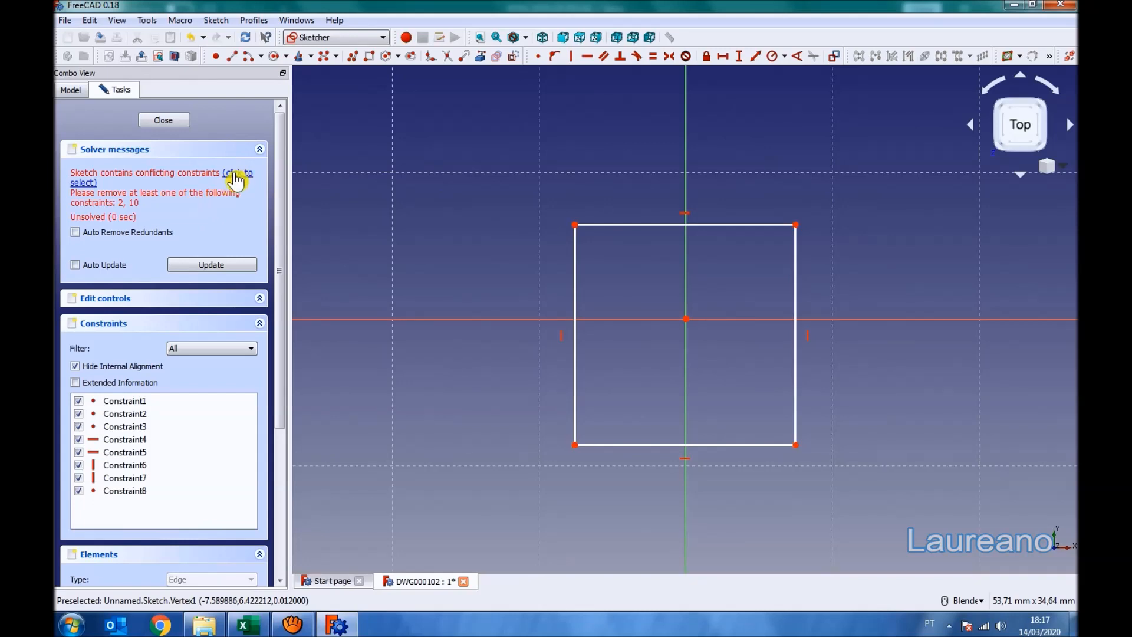
Try to constrain the rectangle's upper-left and lower-right corners symmetrically about the origin
left_click(576, 225)
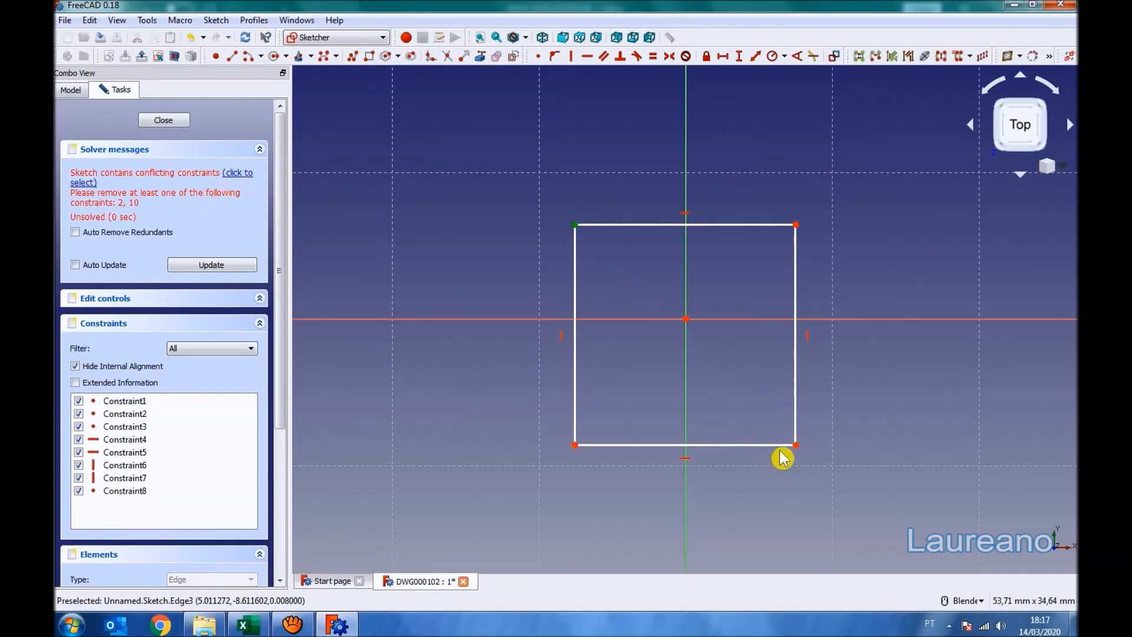
left_click(799, 454)
left_click(685, 320)
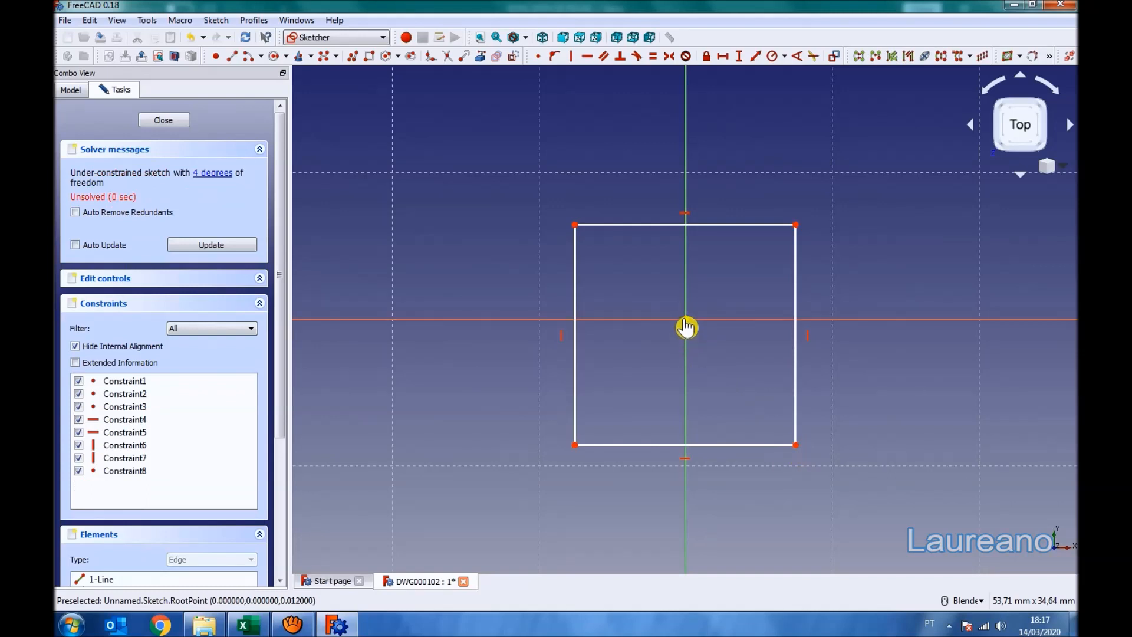
left_click(671, 55)
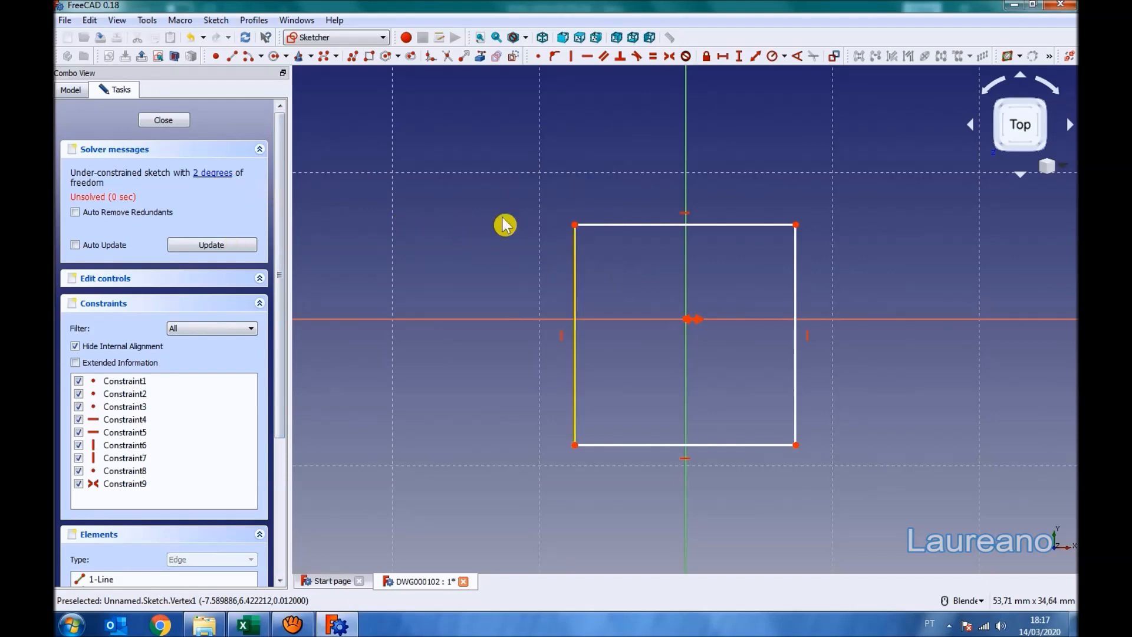
Leave the sketch and close the DWG000102 document, discarding its changes
left_click(164, 121)
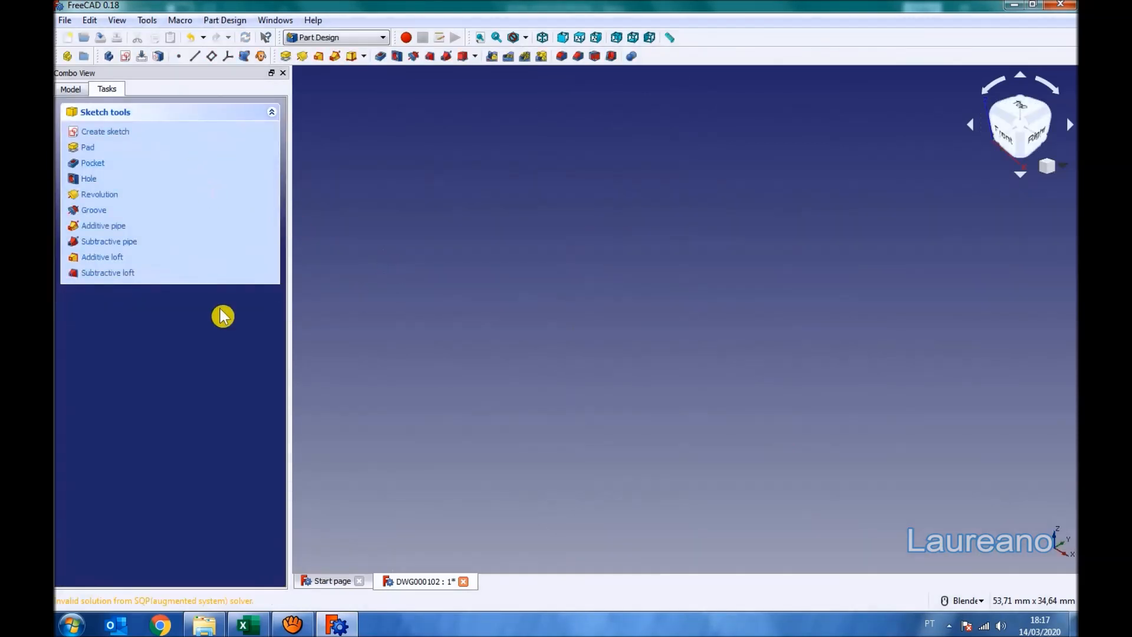
left_click(70, 90)
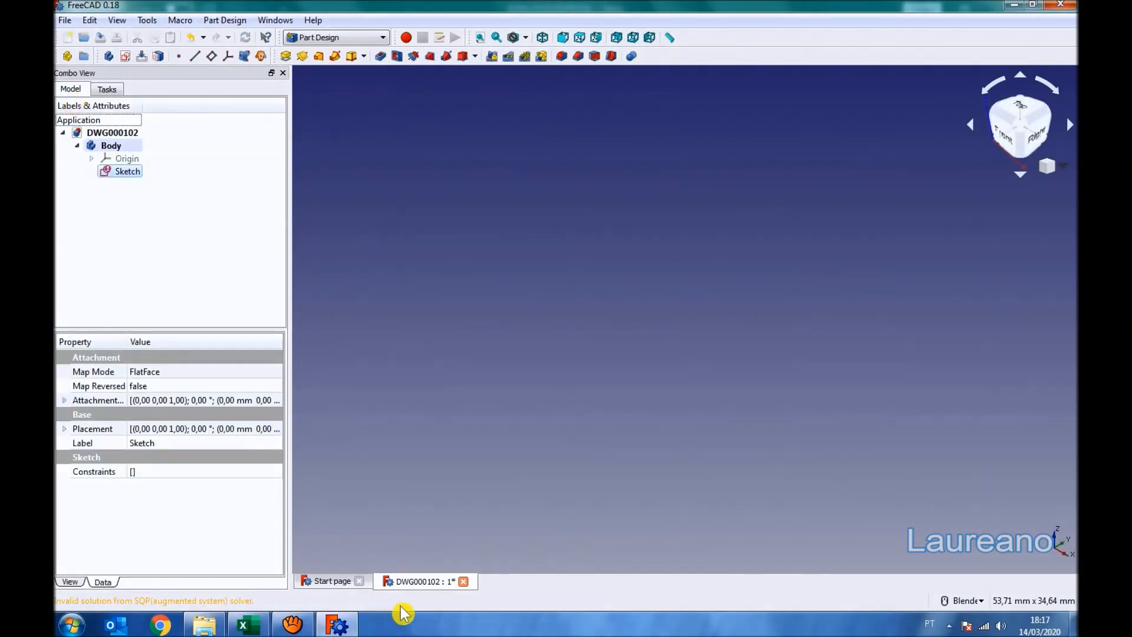
left_click(463, 581)
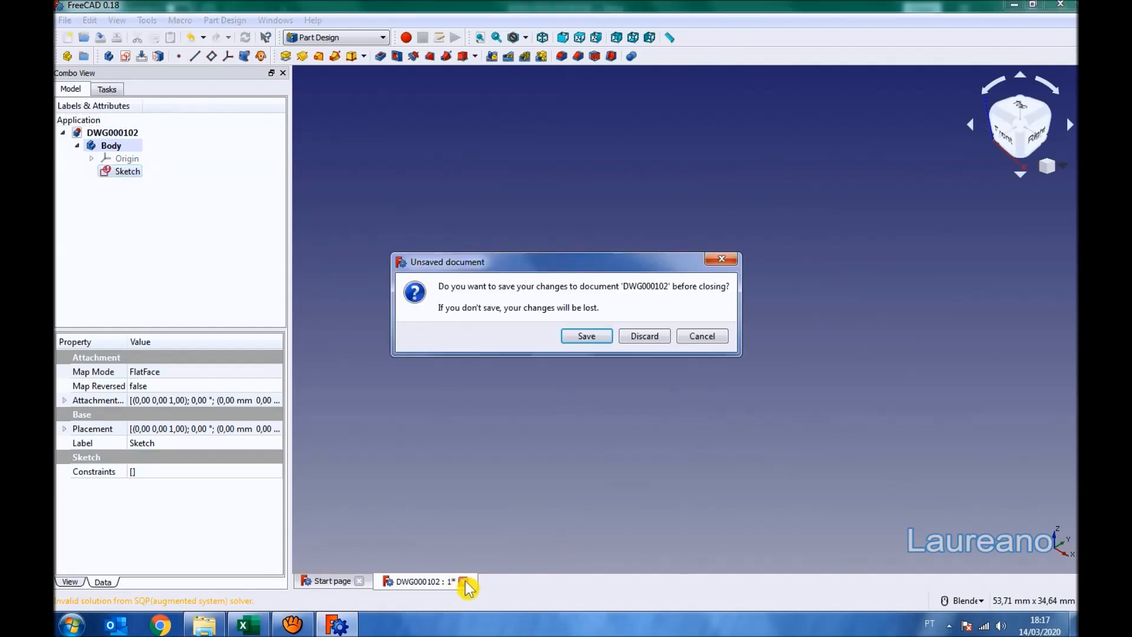
left_click(644, 335)
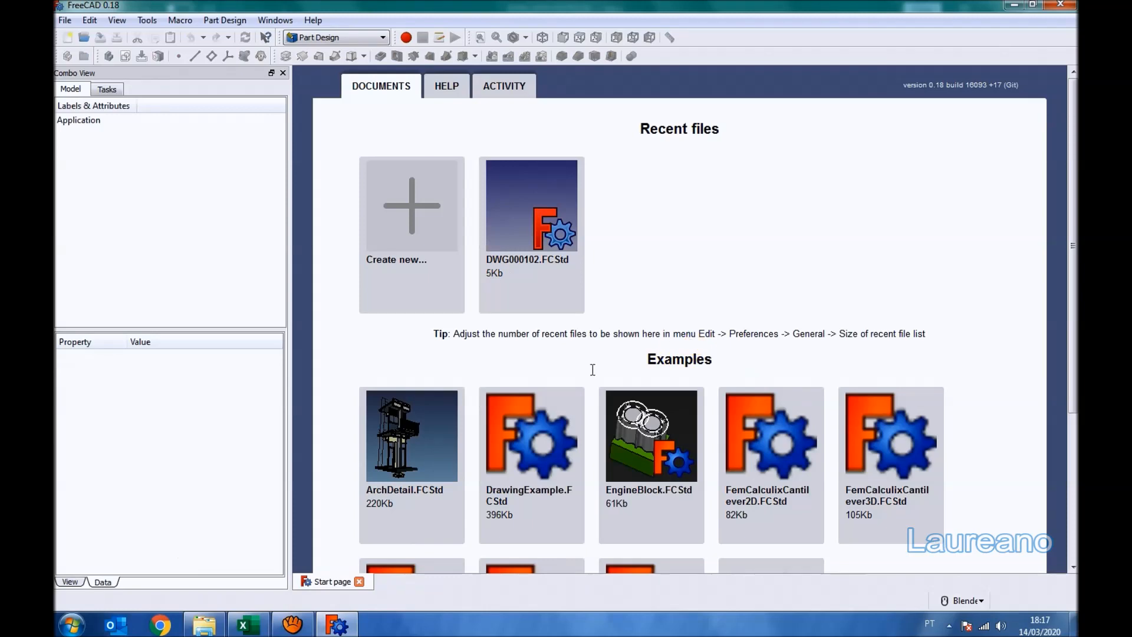
Switch to Excel and copy the code DWG000102 of the COLUNA TRASEIRA part from the parts list
left_click(268, 616)
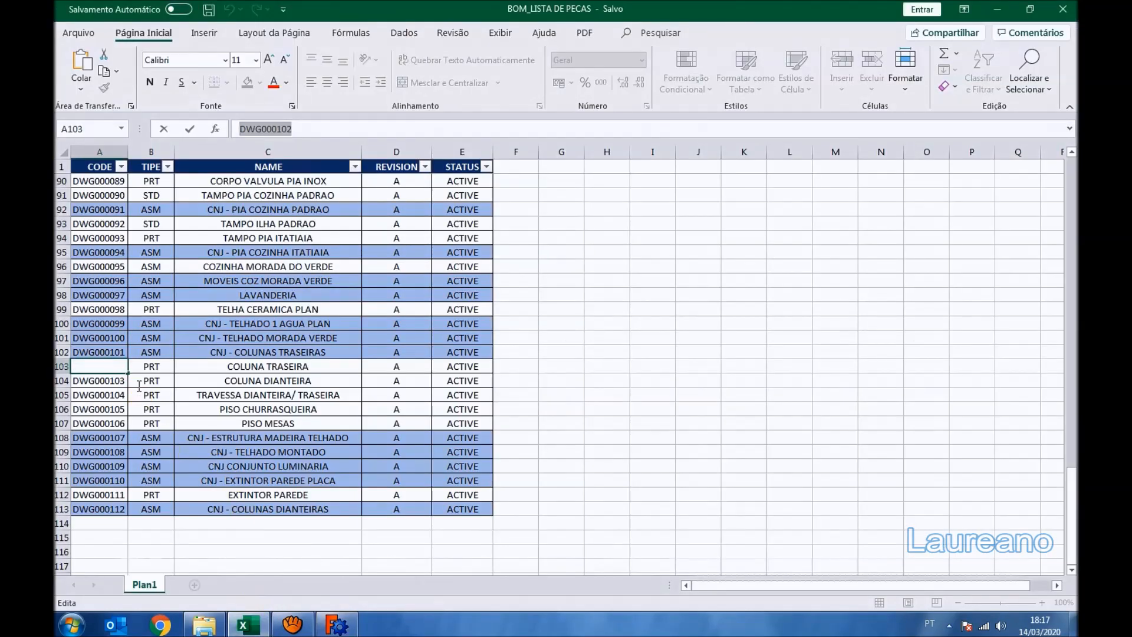
key("ctrl+Return")
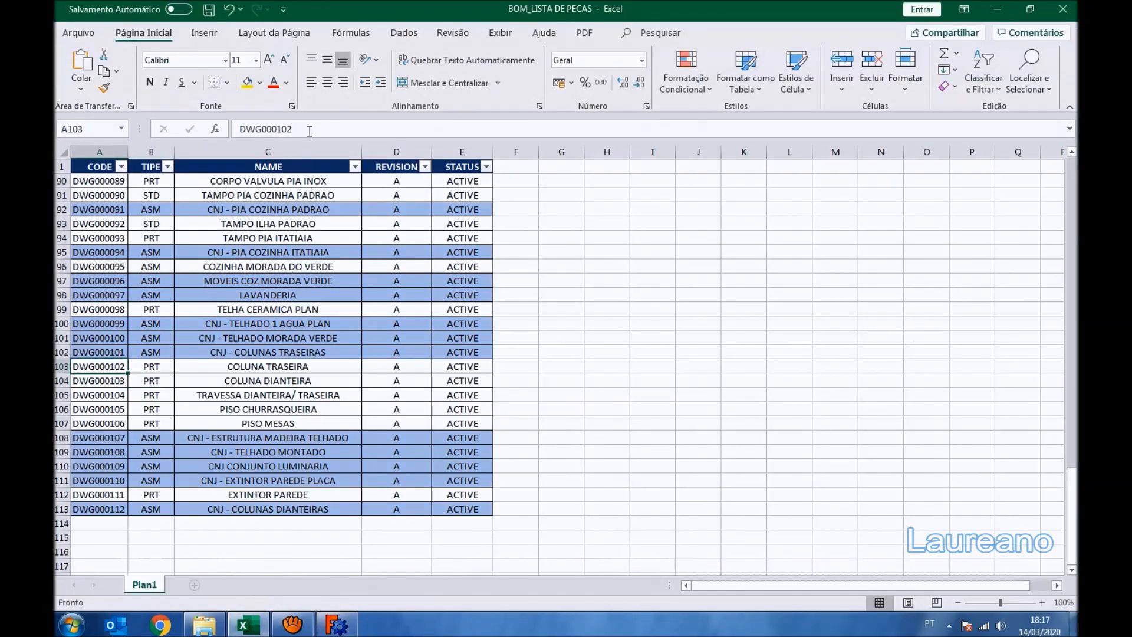
double_click(310, 128)
key("ctrl+c")
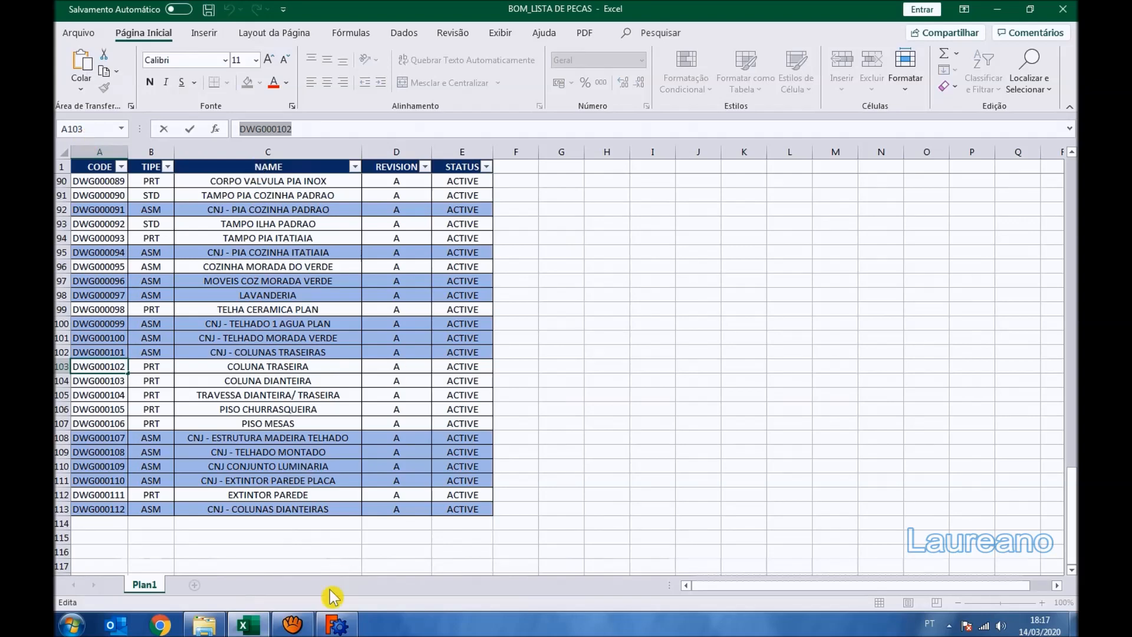
Return to FreeCAD, create a new document and save it as DWG000102 in the PRODUTOS folder, replacing the existing file
left_click(337, 624)
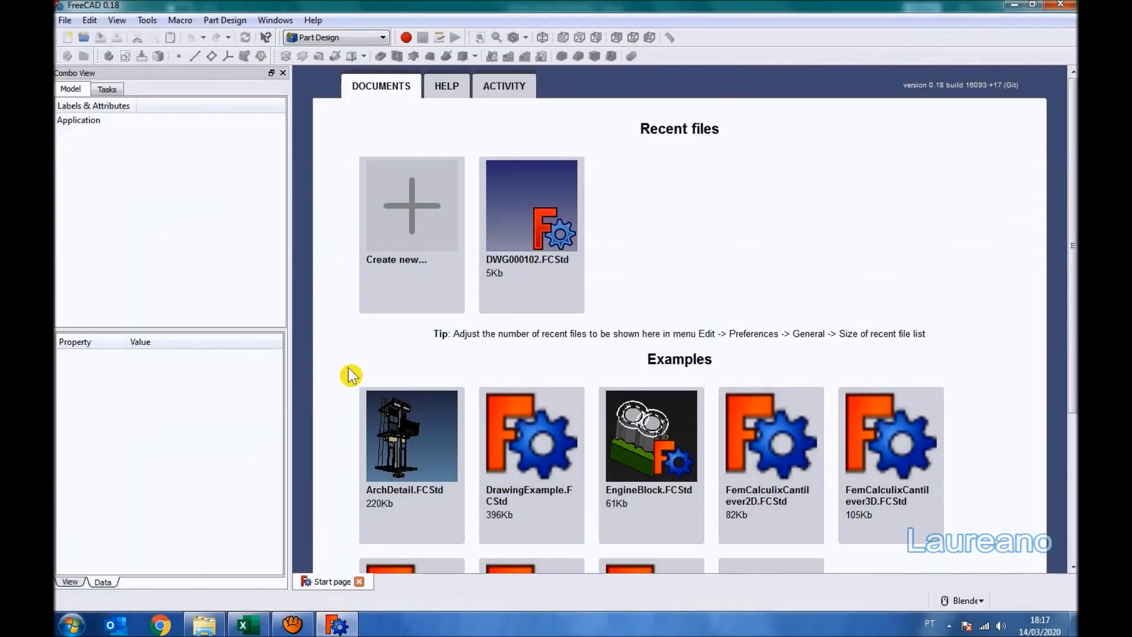
left_click(68, 38)
left_click(101, 37)
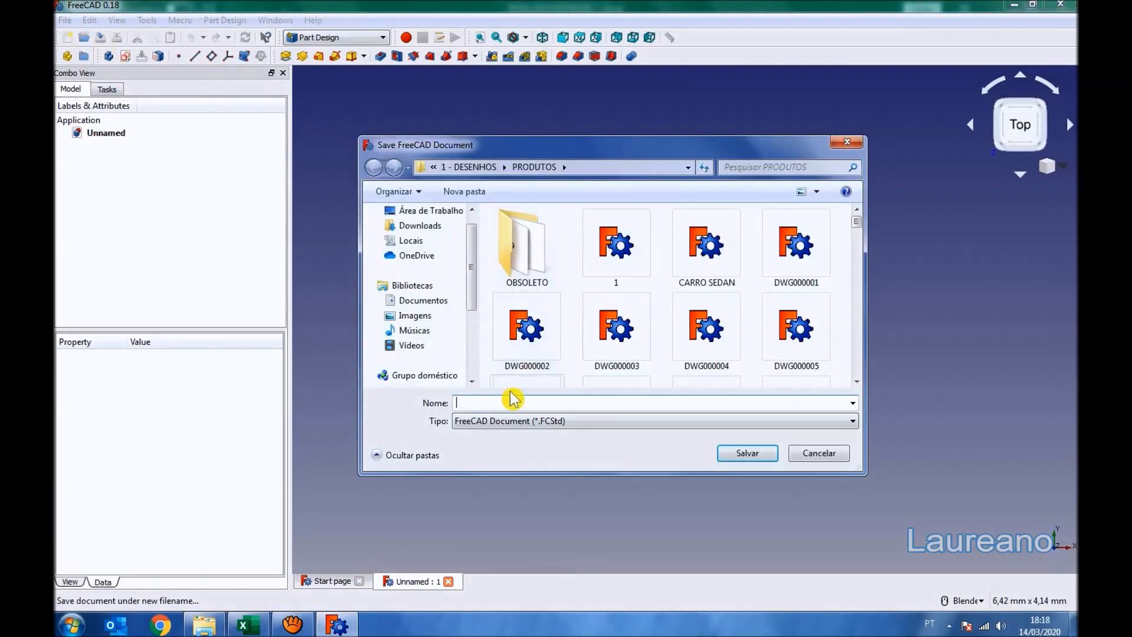
key("ctrl+v")
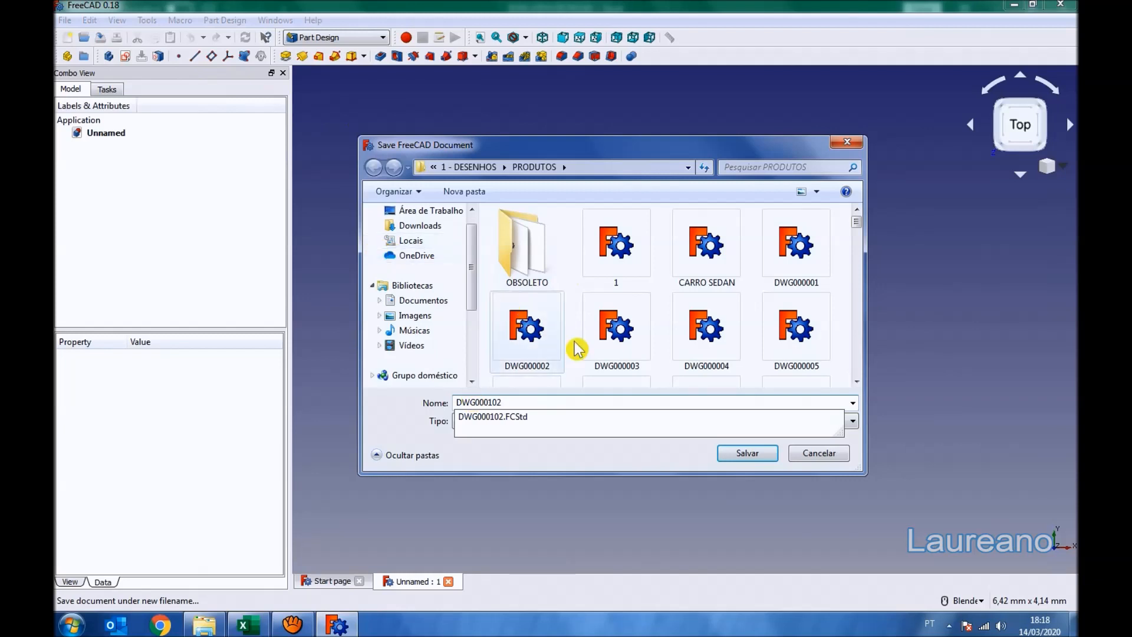
left_click(749, 464)
left_click(749, 464)
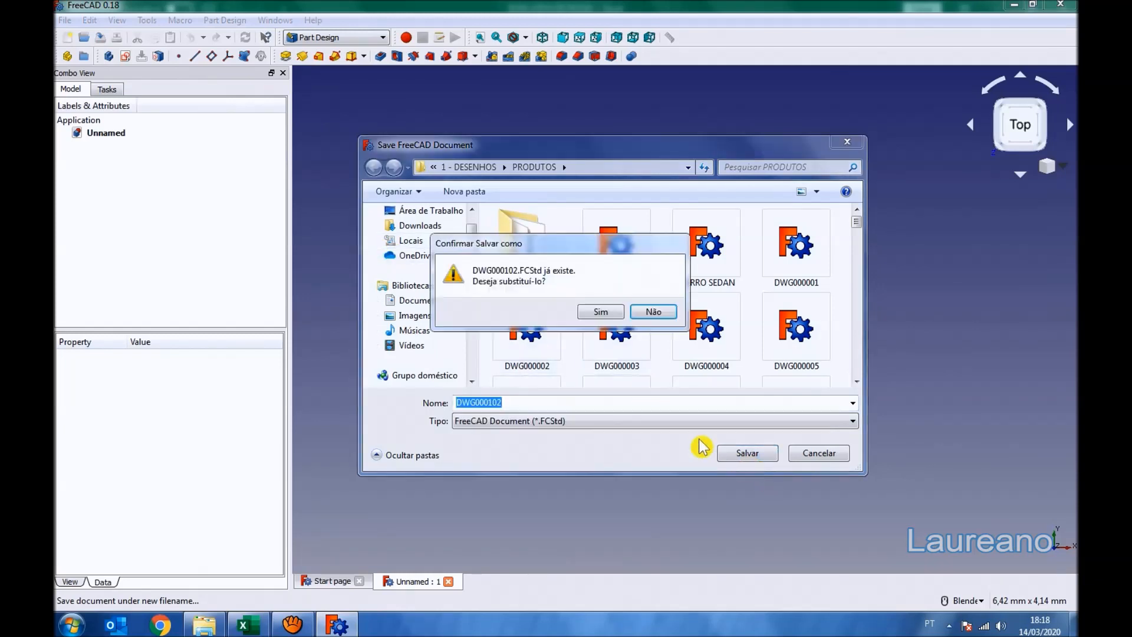
left_click(597, 313)
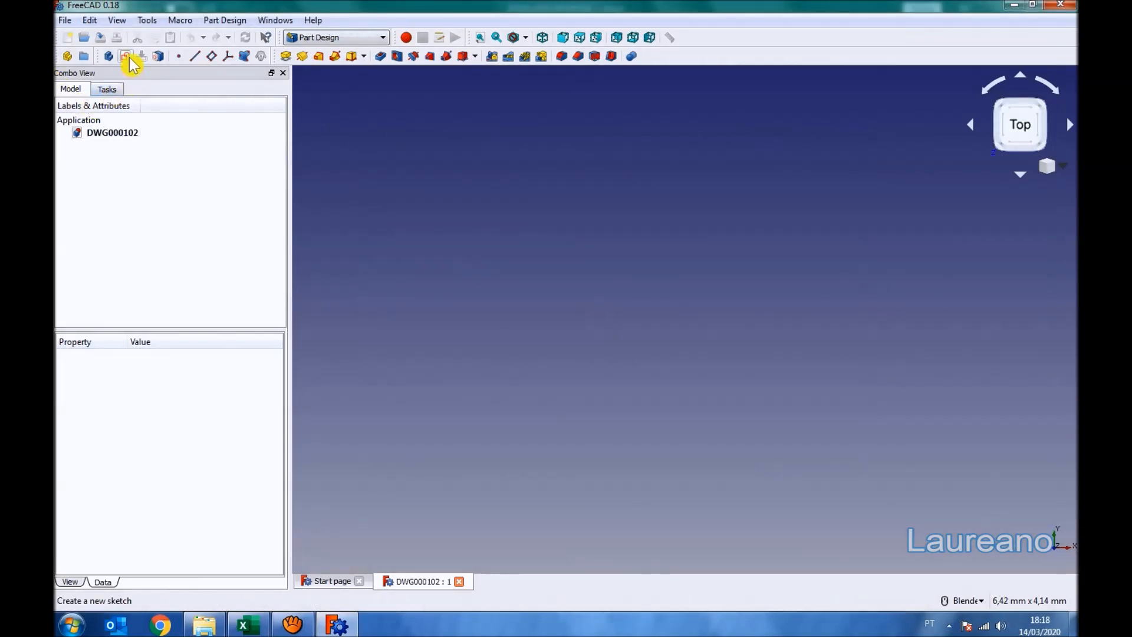
Create a new sketch on the XY plane of the DWG000102 document
left_click(126, 57)
left_click(543, 37)
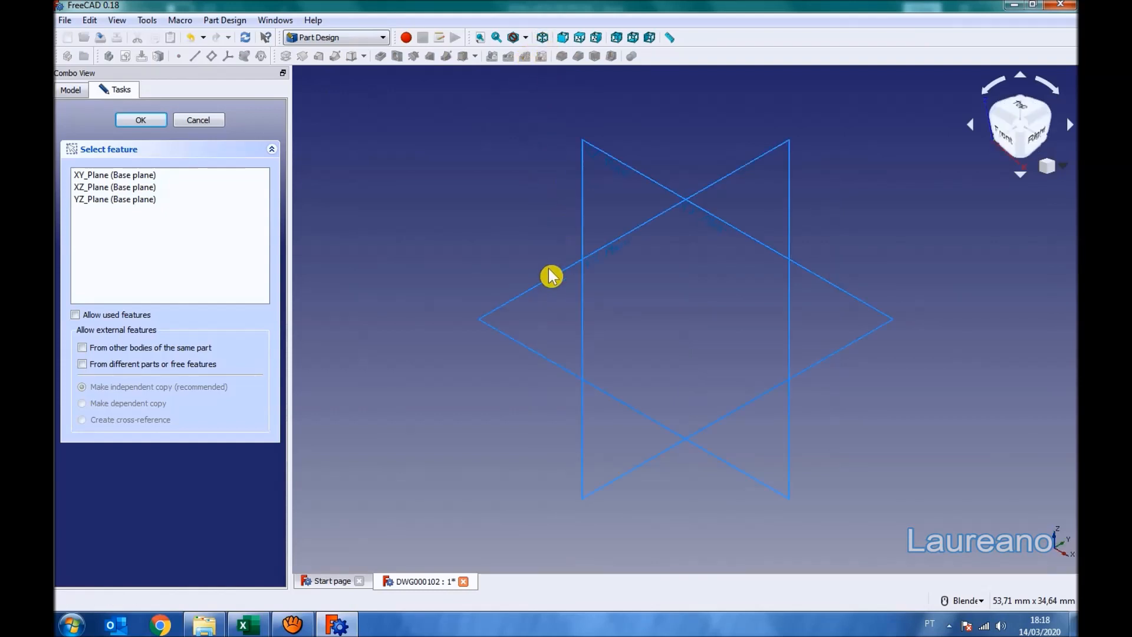
left_click(537, 294)
left_click(152, 121)
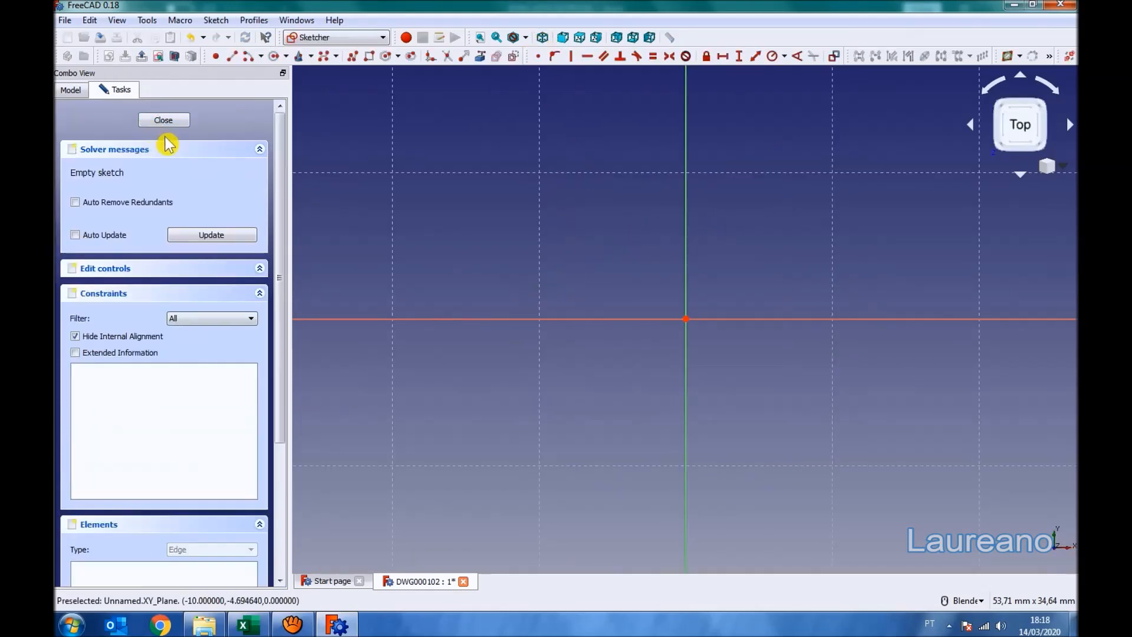
Sketch a rectangle enclosing the origin, with its corners on opposite sides of both axes
left_click(369, 56)
left_click(580, 224)
left_click(798, 424)
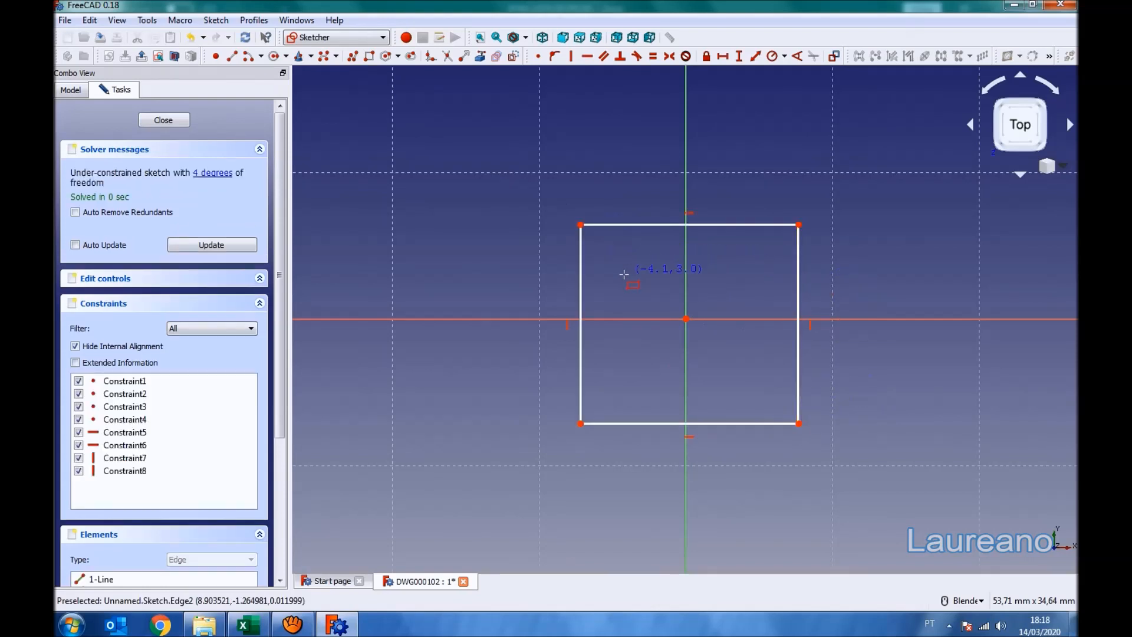
Constrain the rectangle's upper-left and lower-right corners symmetrically about the origin, and make its left and upper edges equal in length
left_click(581, 224)
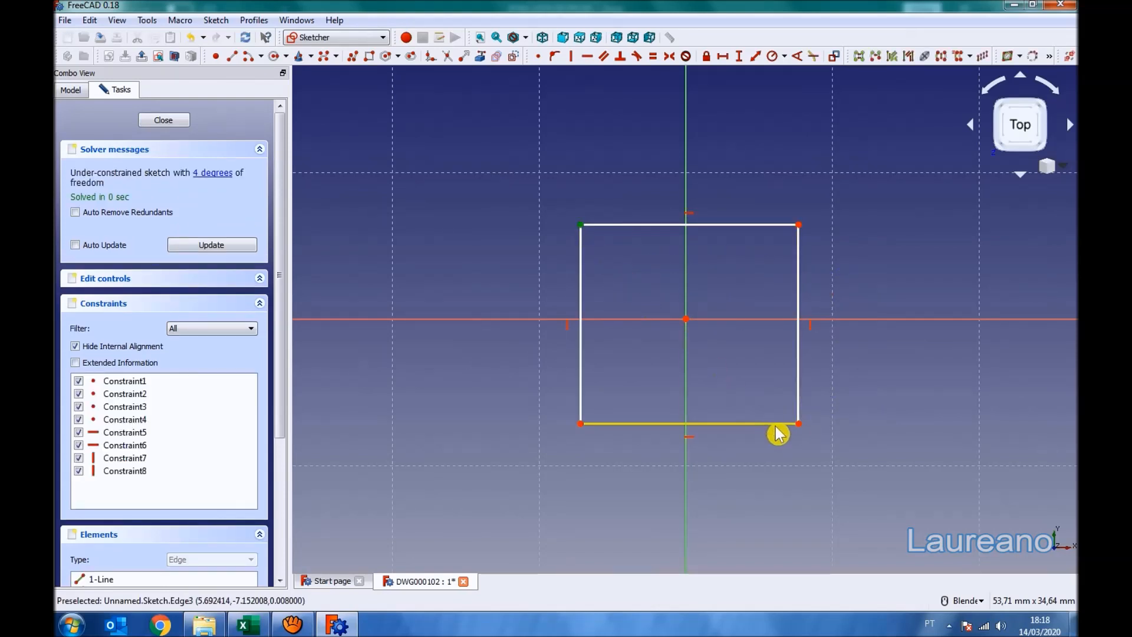
left_click(799, 423)
left_click(686, 319)
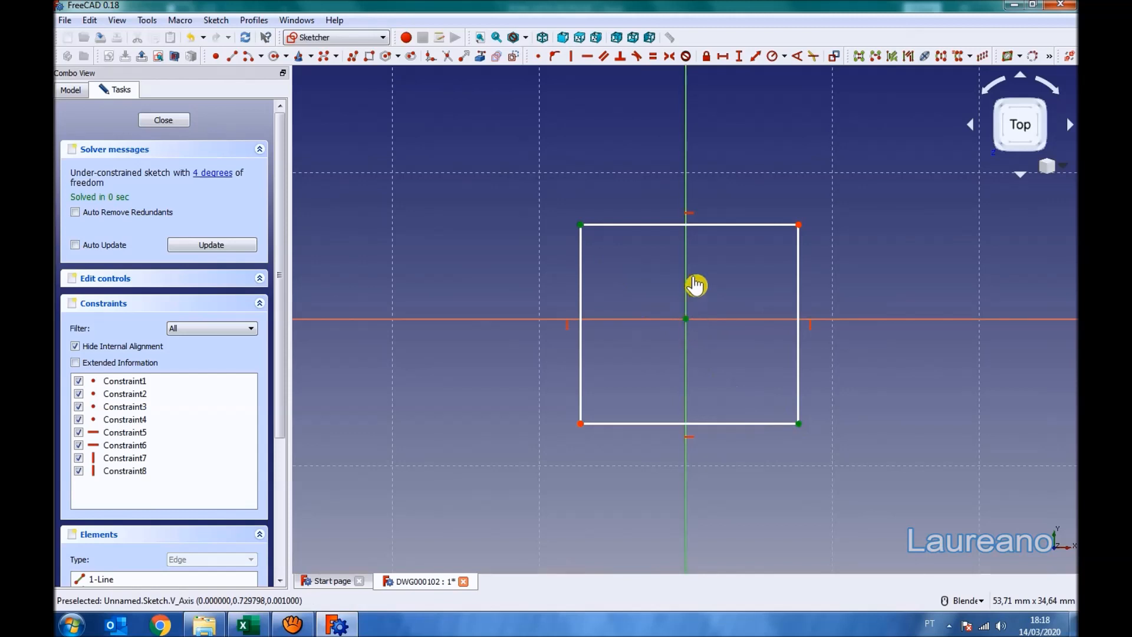
left_click(670, 57)
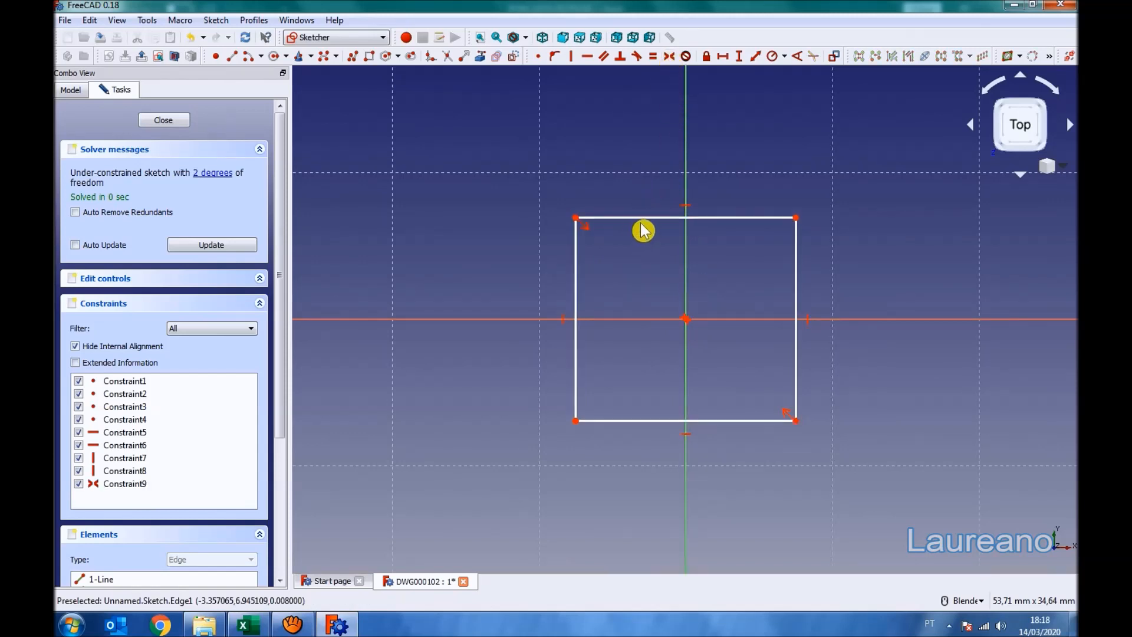
left_click(577, 260)
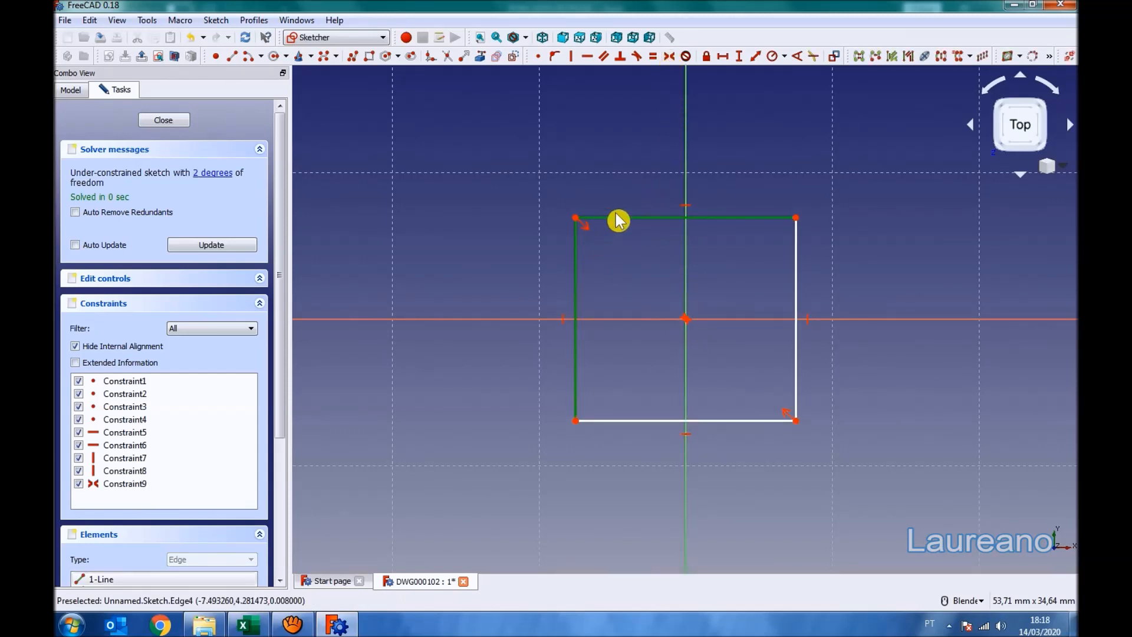
left_click(659, 58)
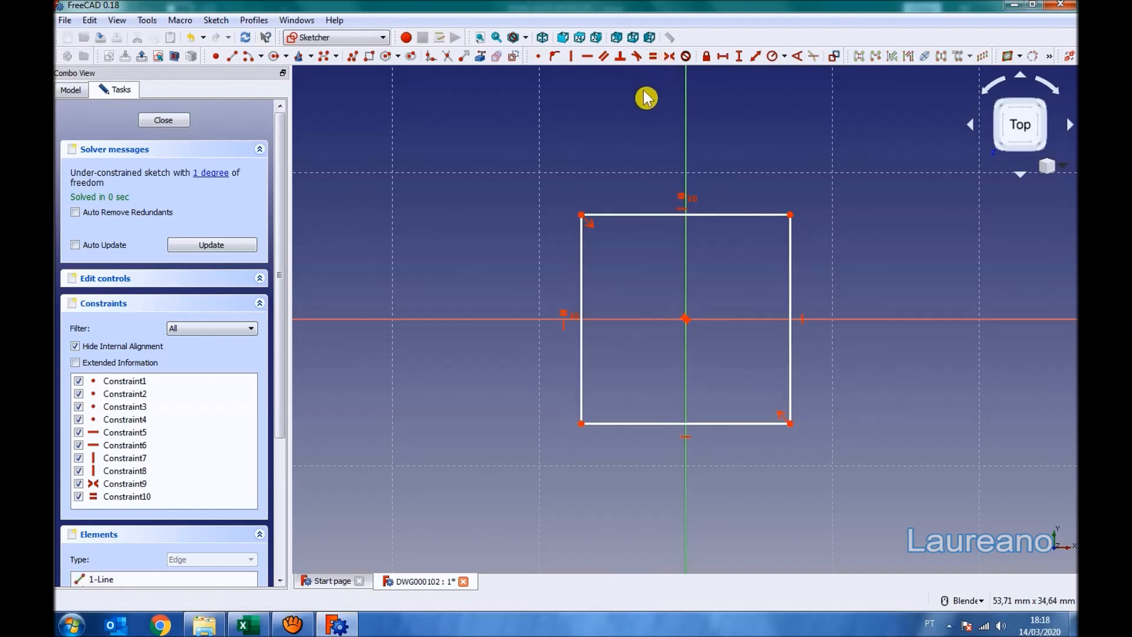
Set the square's upper edge length to 190 mm, move the dimension clear of the outline and close the sketch
left_click(630, 223)
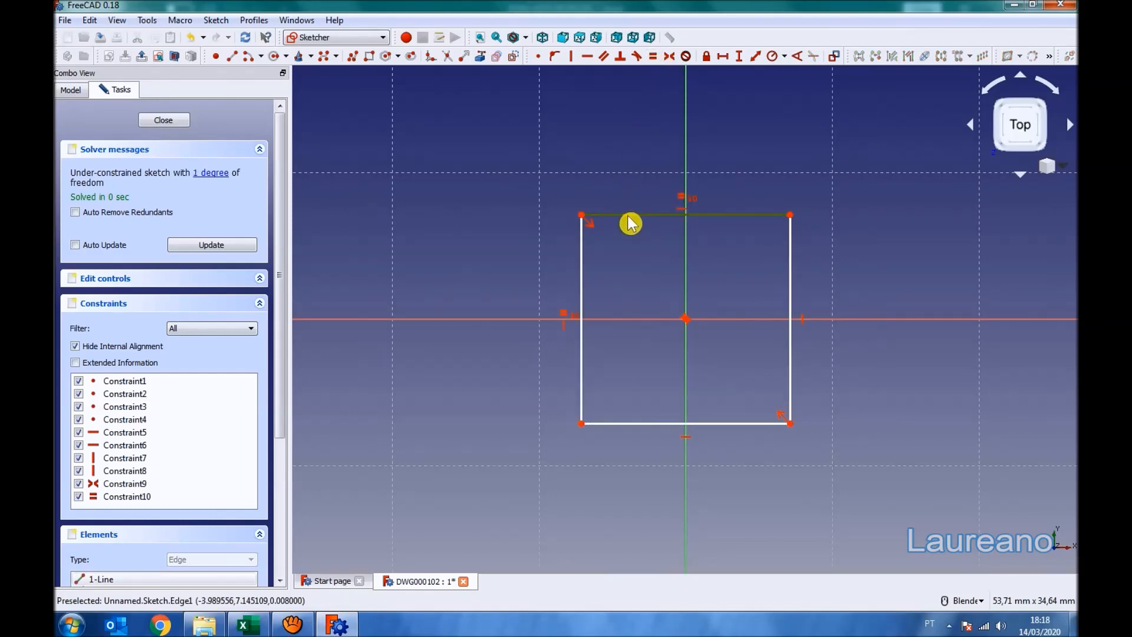
left_click(724, 56)
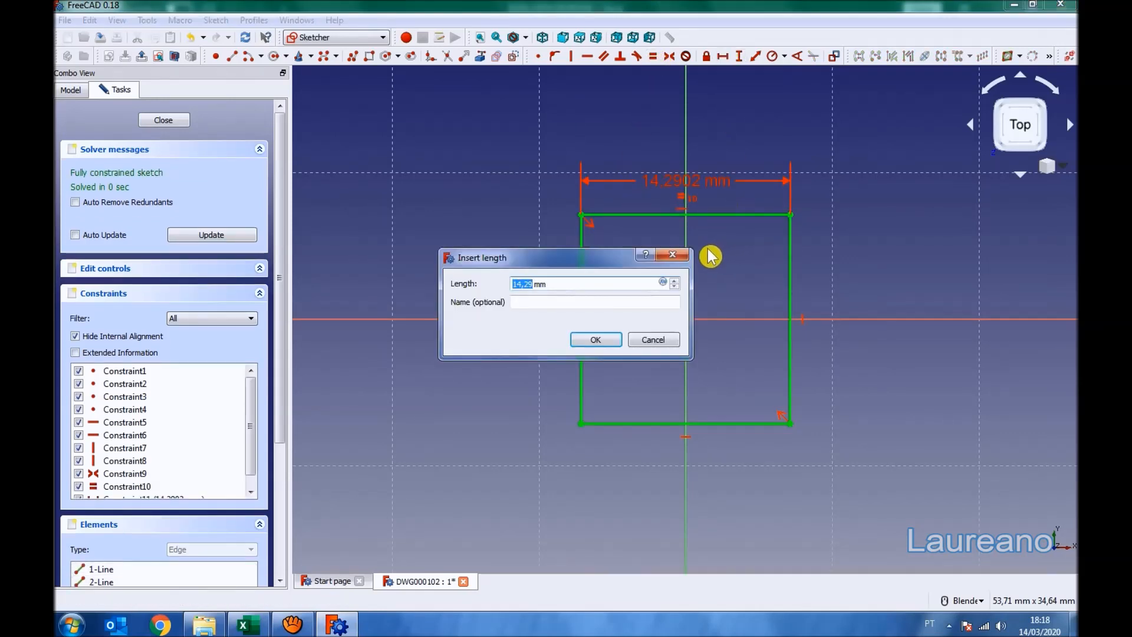
key("Return")
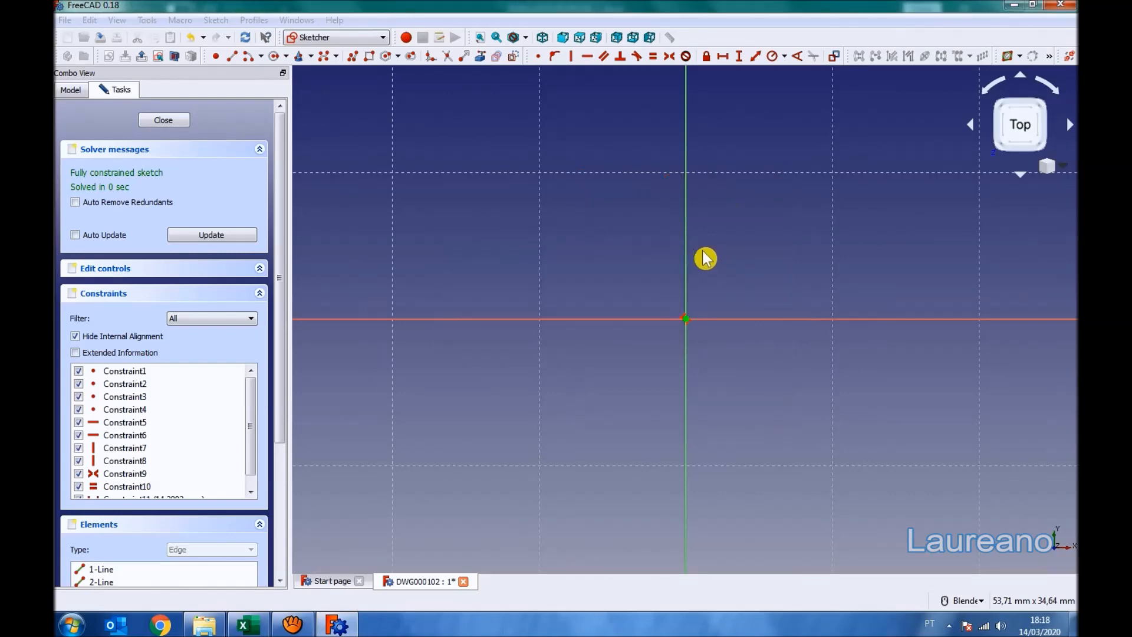
left_click(543, 37)
left_click(498, 39)
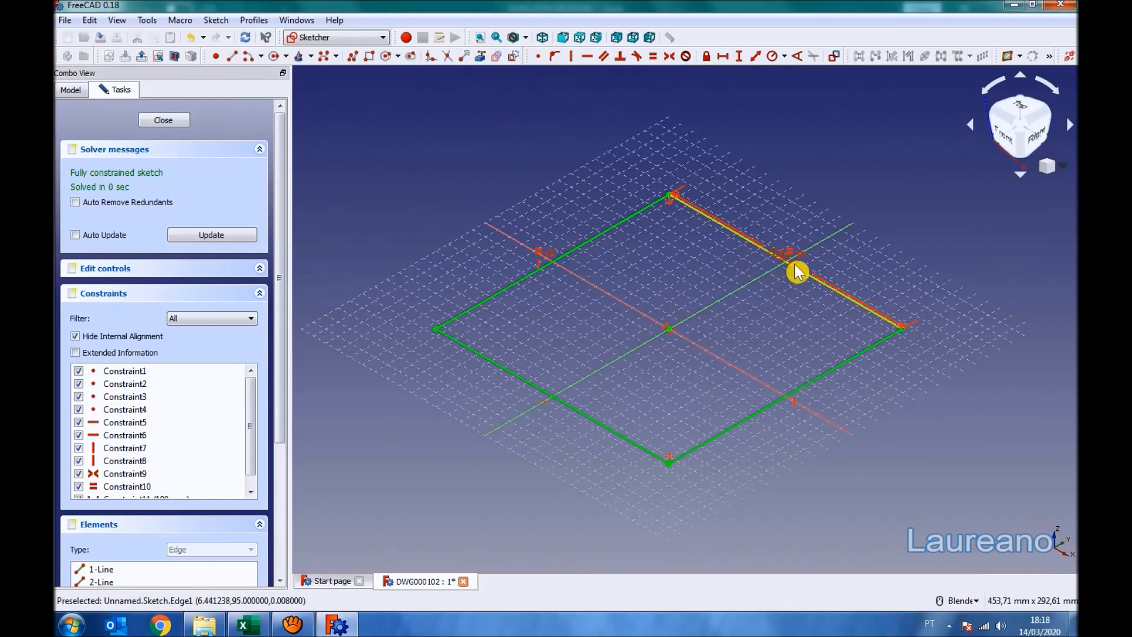
left_click_drag(787, 258, 822, 227)
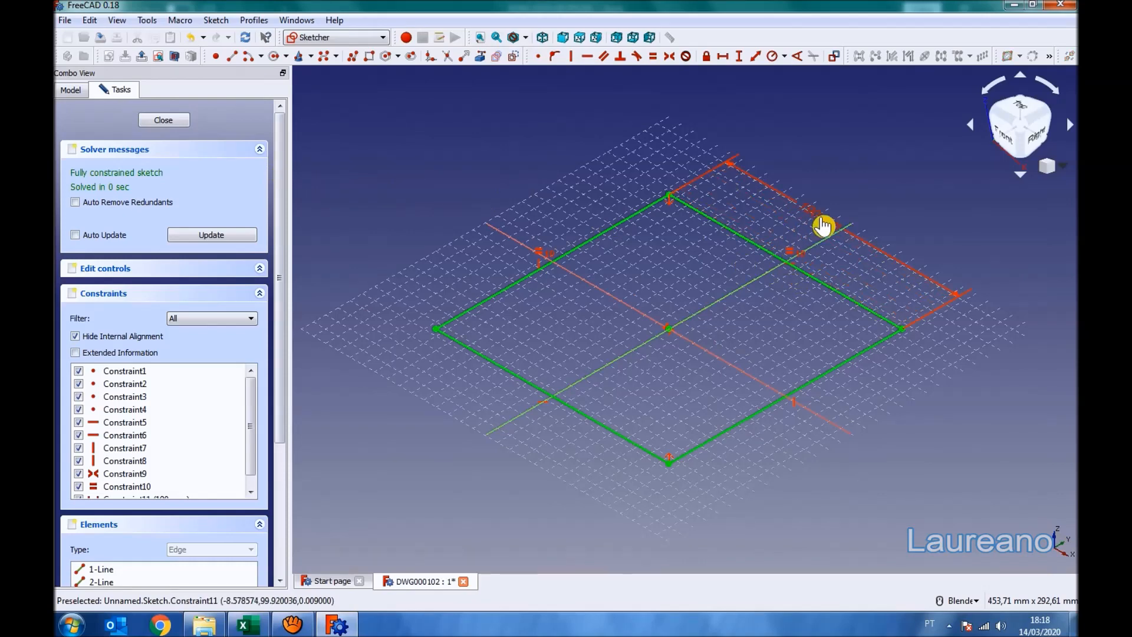
left_click(164, 121)
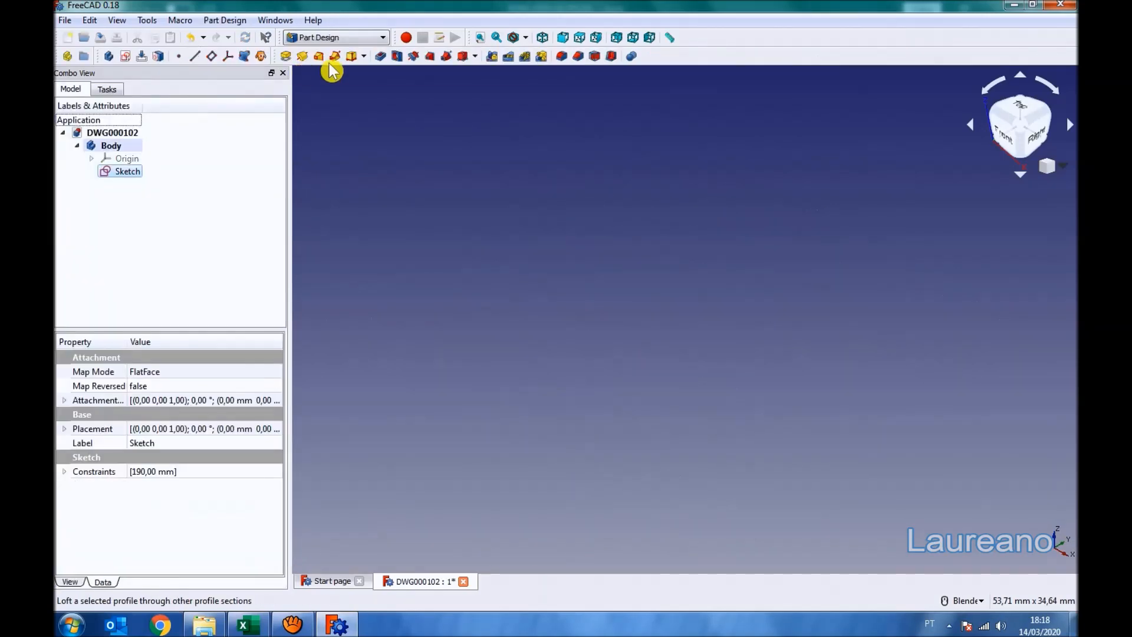
Pad the square sketch to a length of 330 mm and fit the resulting solid in view
left_click(286, 56)
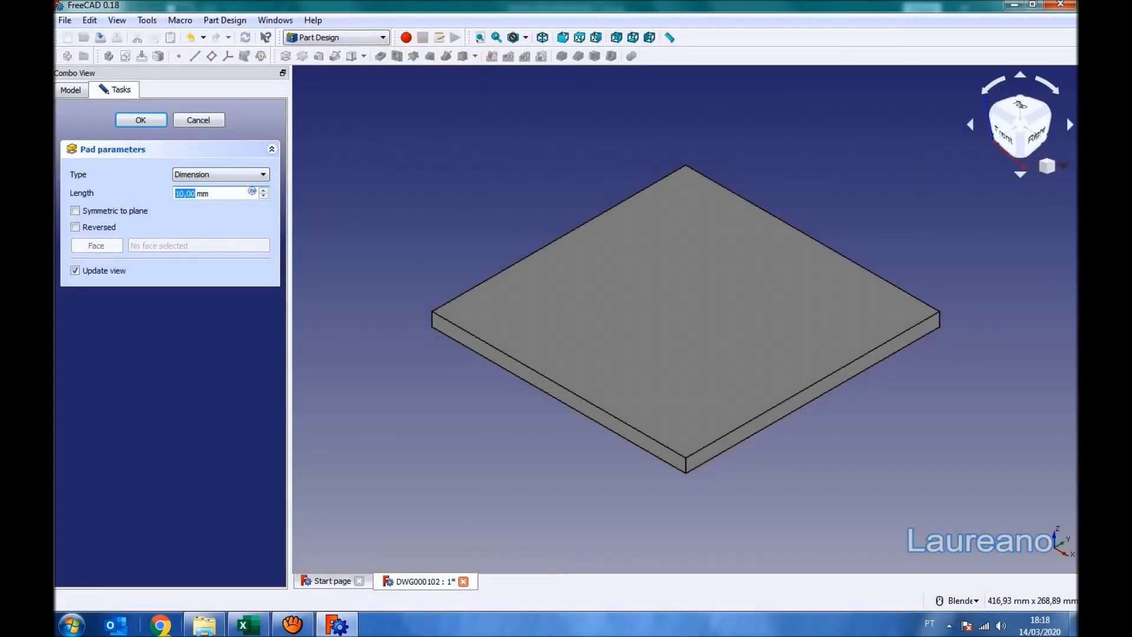
left_click(246, 624)
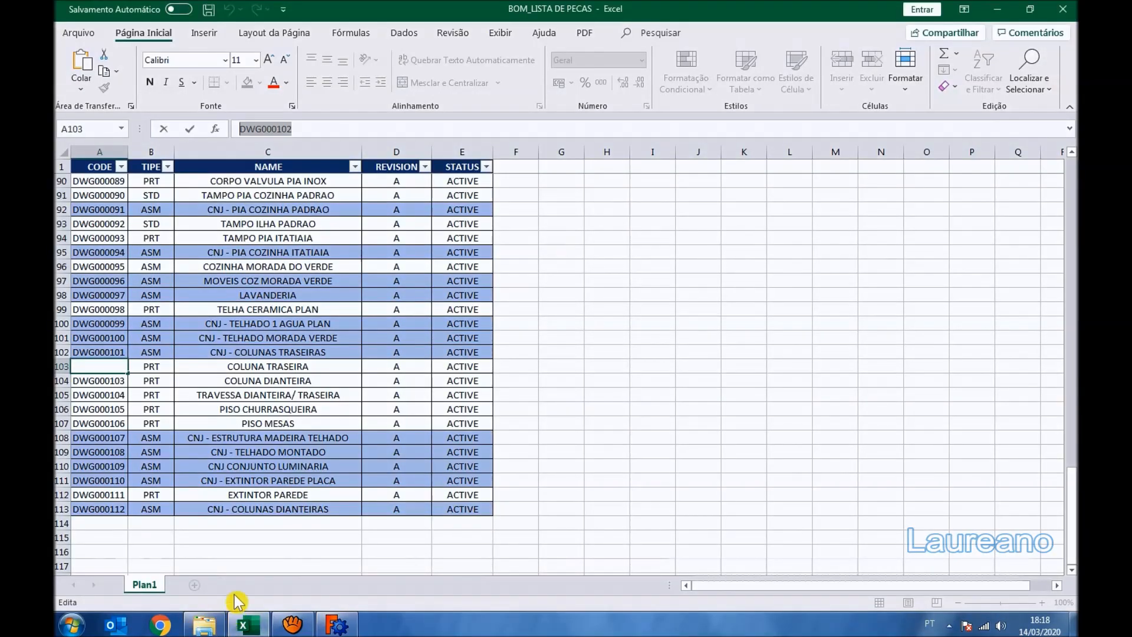
left_click(338, 625)
type("330")
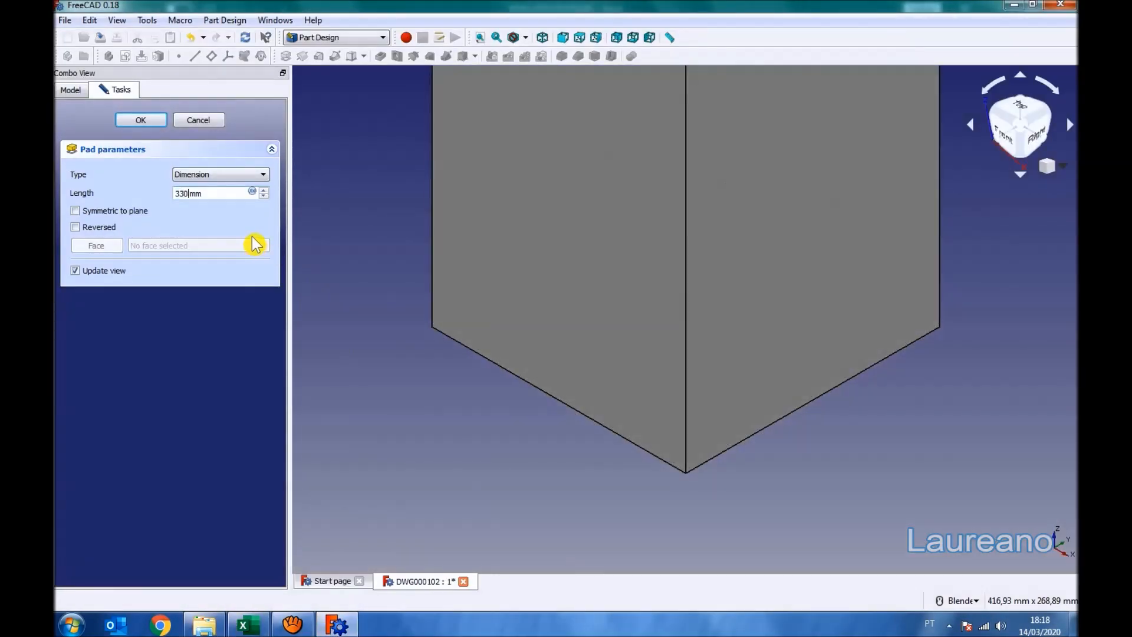
left_click(140, 121)
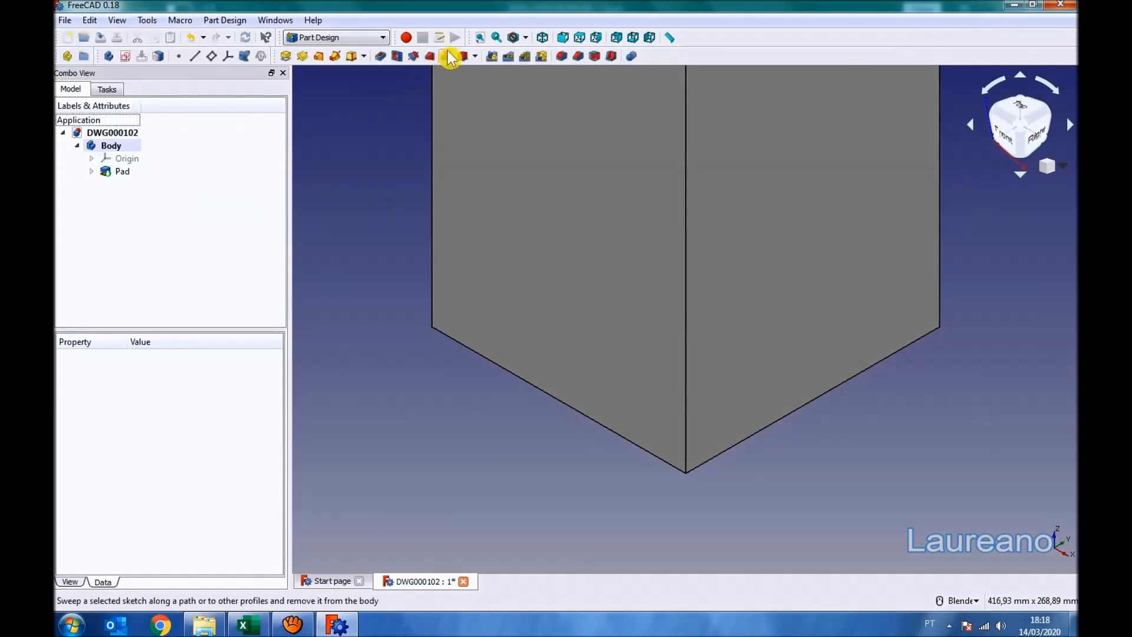
left_click(480, 37)
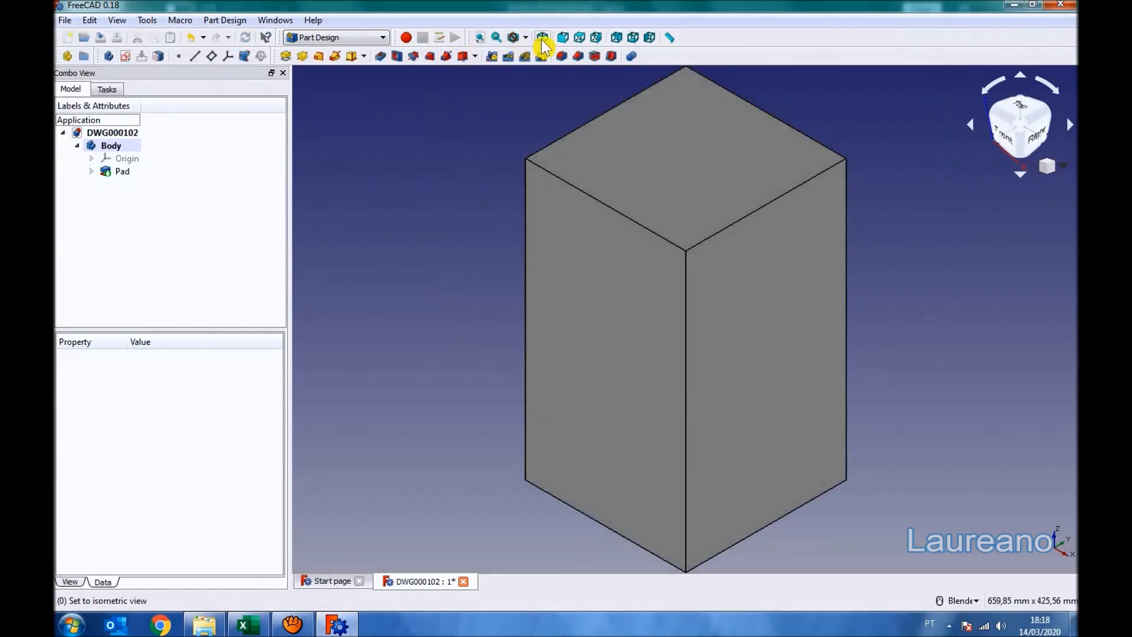
Set the pad's length to 3300 mm, recompute the model and save the document
left_click(115, 172)
left_click(182, 415)
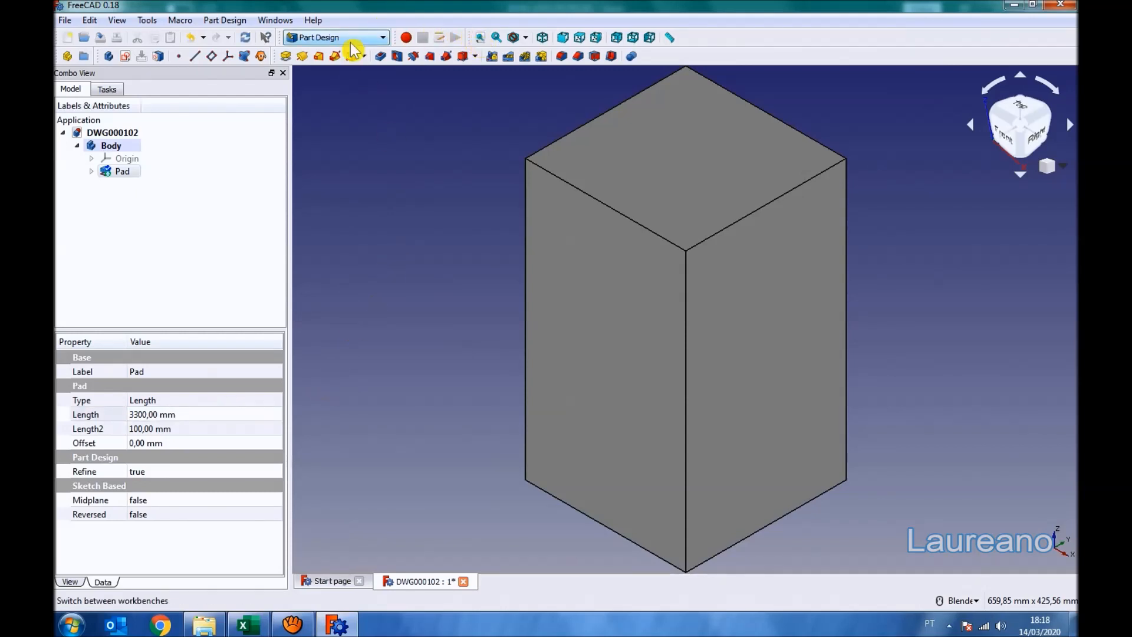
left_click(245, 37)
left_click(480, 37)
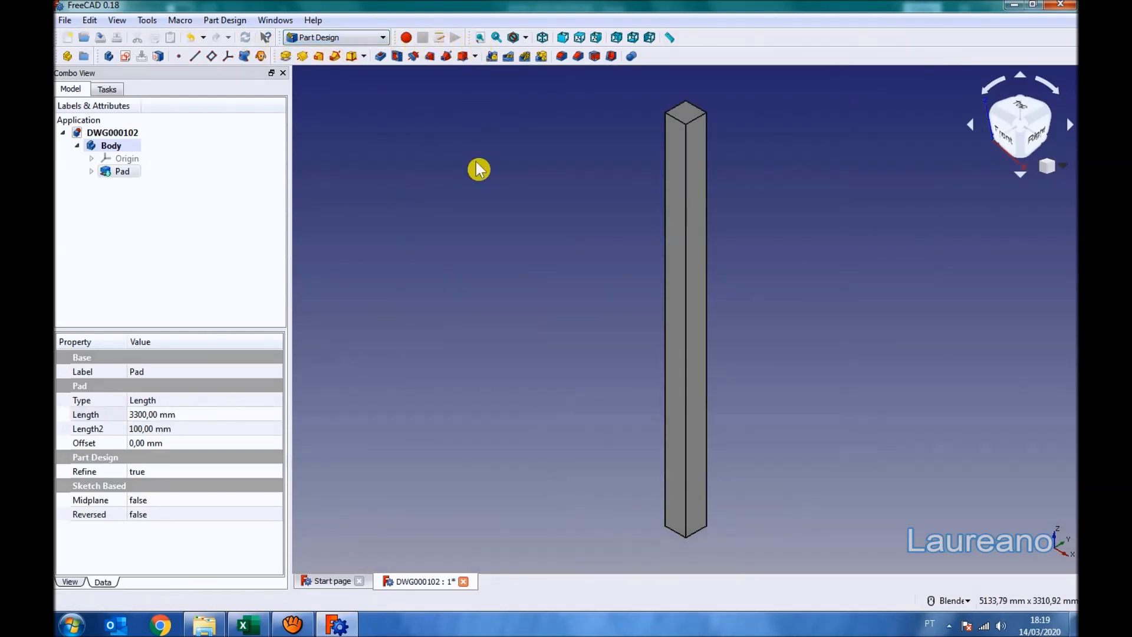
left_click(420, 275)
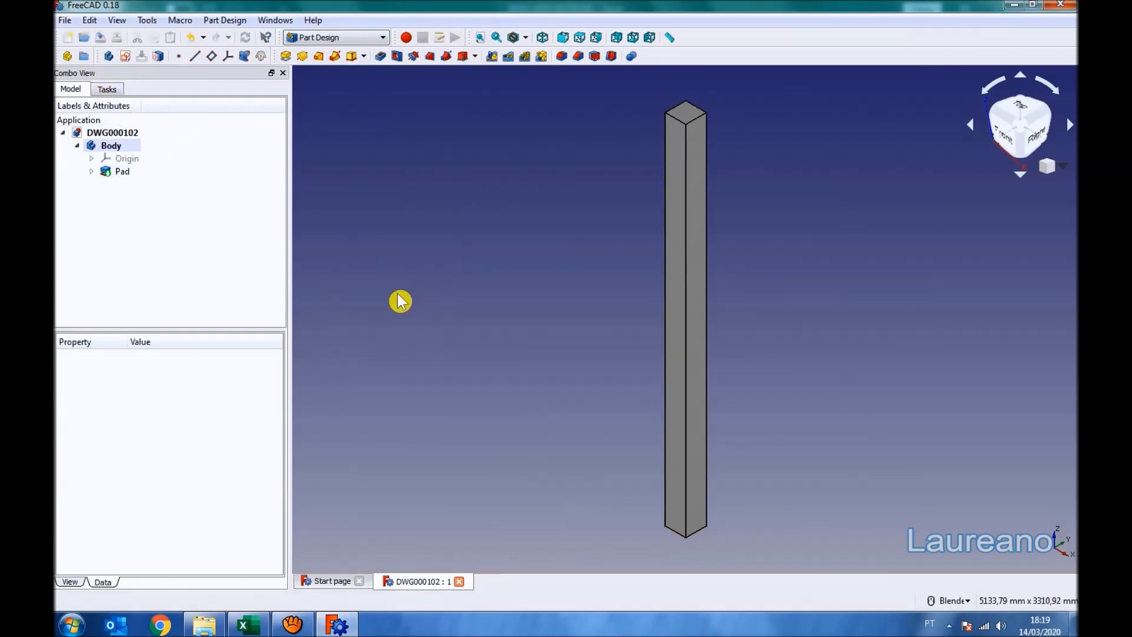
Create a new sketch on the YZ plane of the column body
left_click(125, 56)
scroll(468, 232, "up", 3)
left_click(472, 260)
left_click(143, 121)
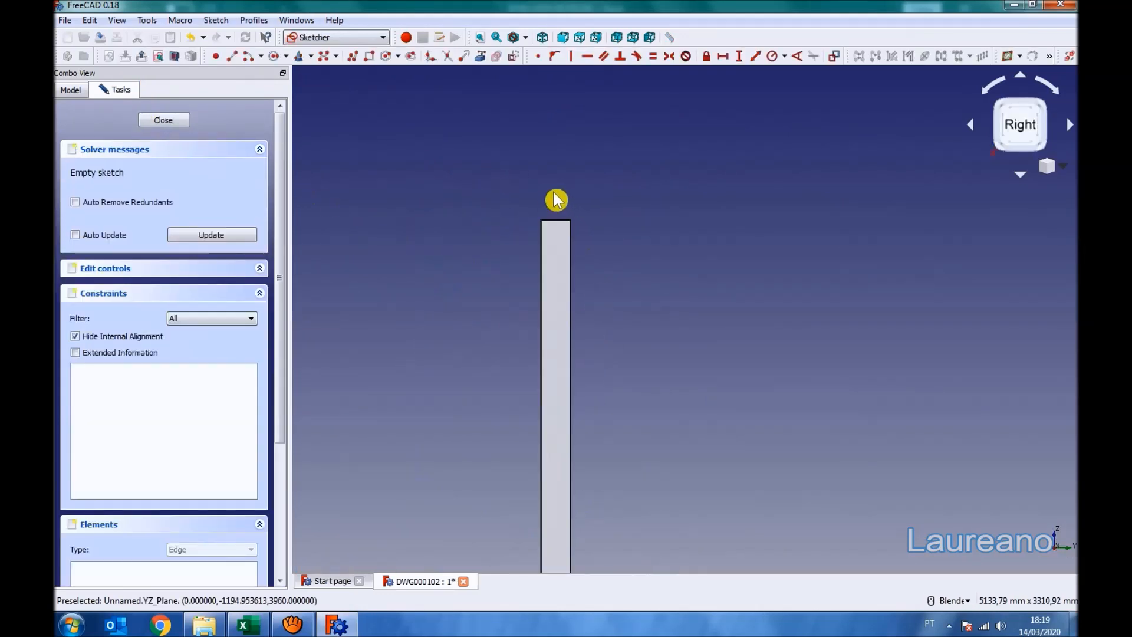
Reference the column's side and upper edges as external geometry and sketch a rectangle about 80 by 119 mm down from the upper edge
scroll(548, 233, "up", 5)
left_click(482, 57)
left_click(456, 233)
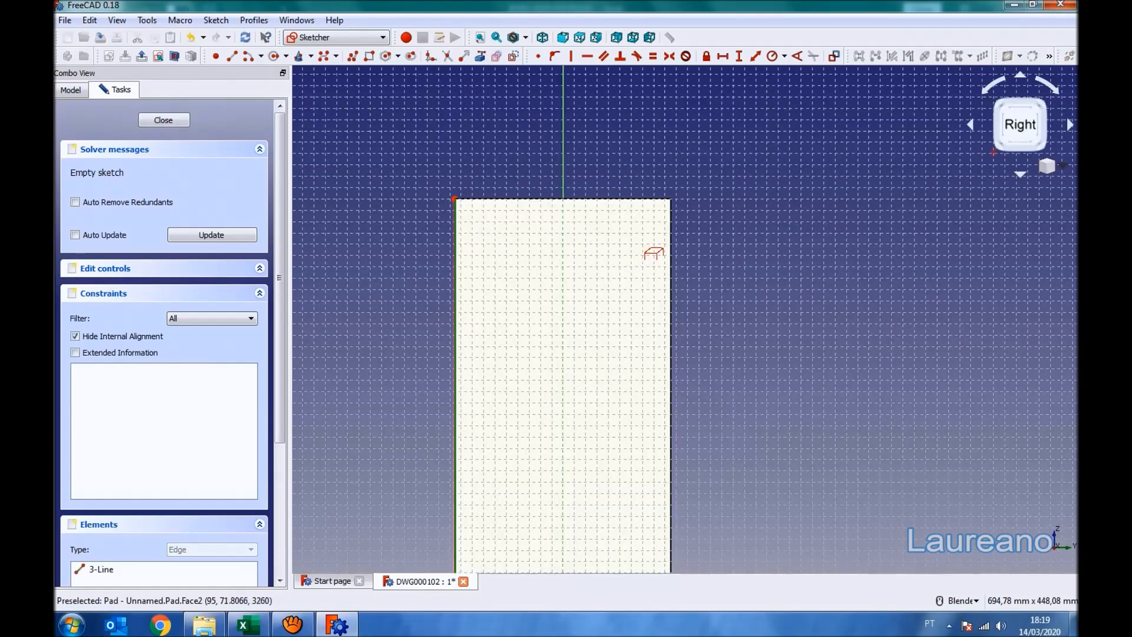
left_click(671, 248)
left_click(645, 198)
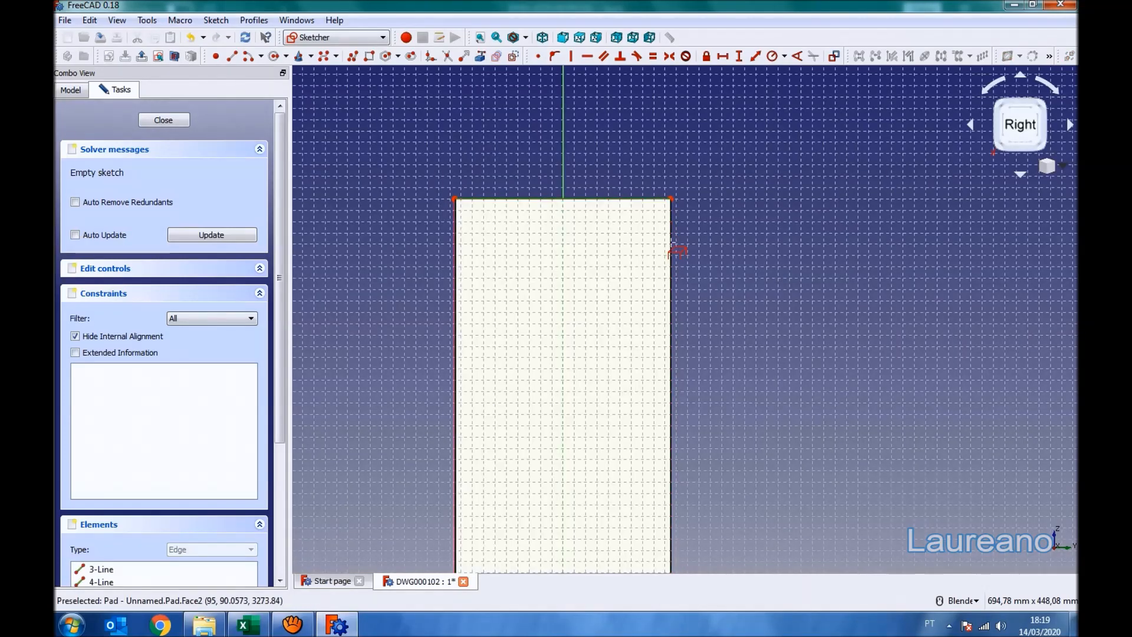
left_click(175, 62)
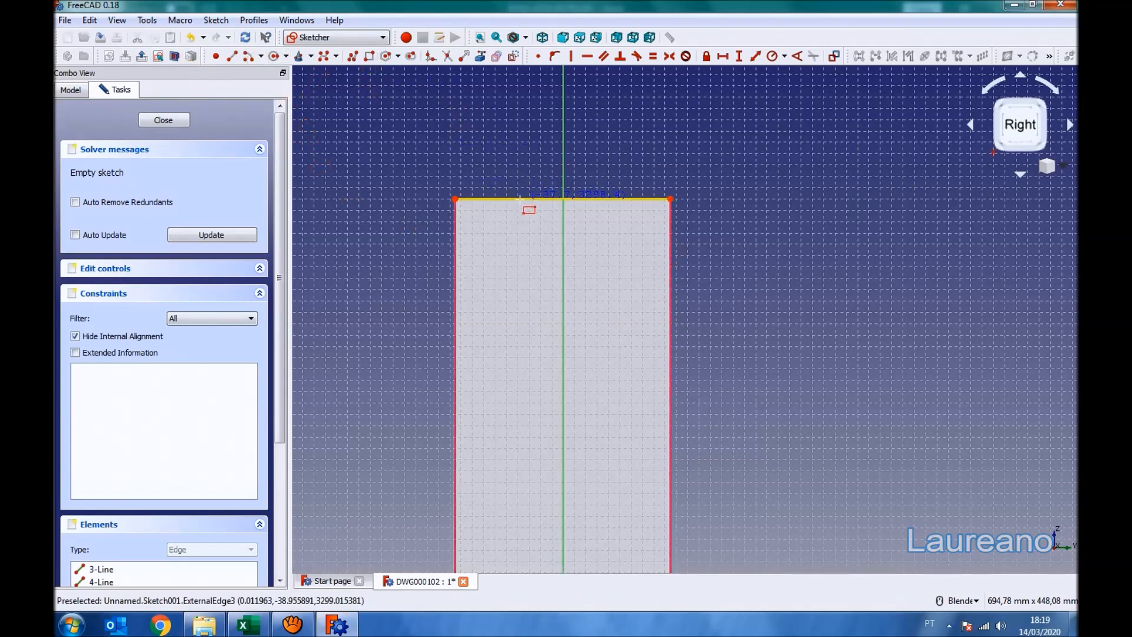
left_click(616, 334)
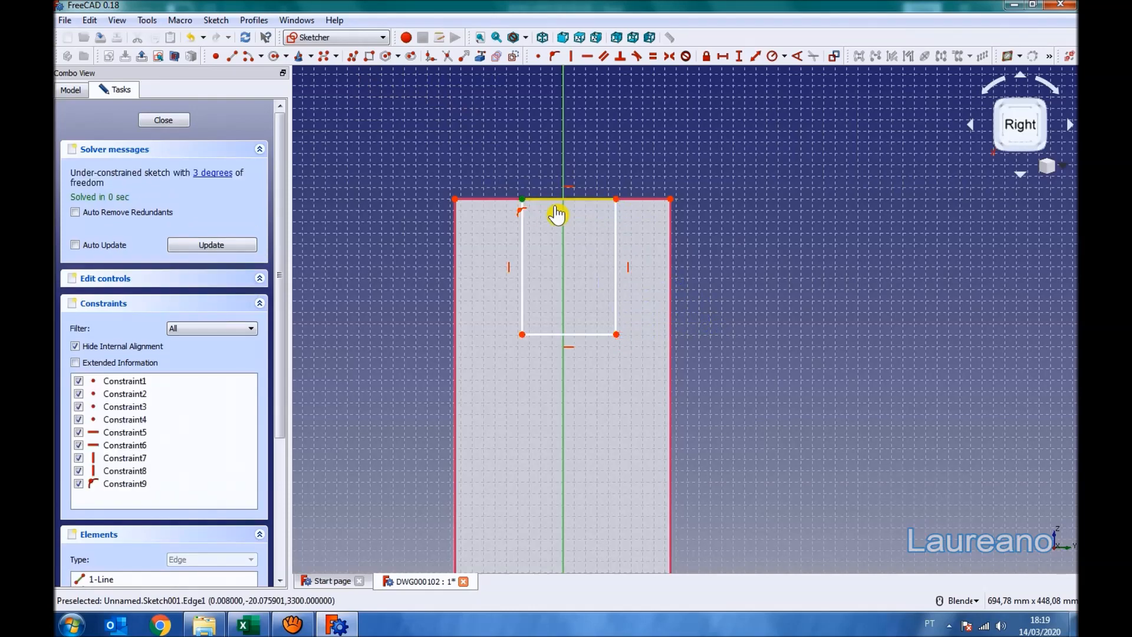
Make the rectangle's two upper corners symmetric about the vertical axis and delete the redundant horizontal constraint
left_click(616, 200)
left_click(564, 162)
left_click(671, 57)
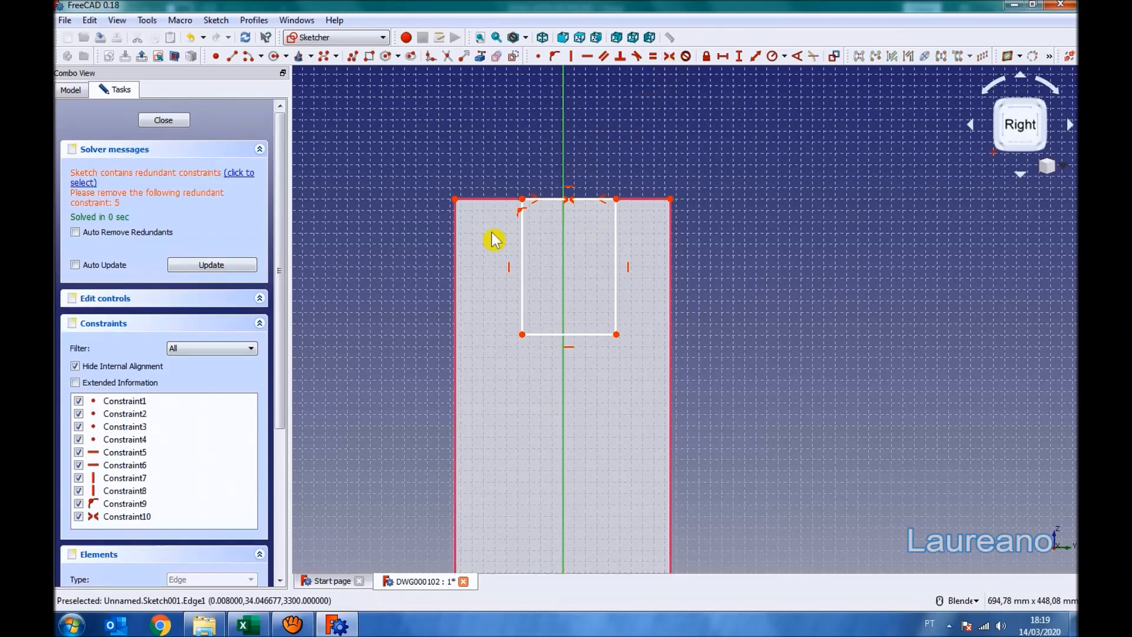
left_click(239, 174)
key("Delete")
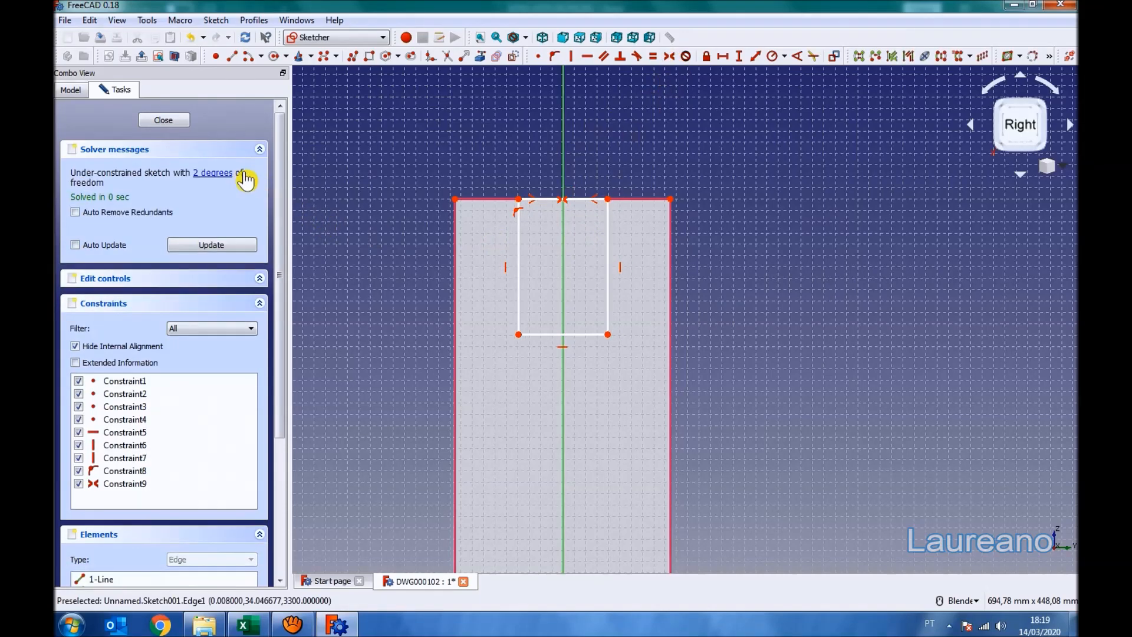
Set the rectangle's width to 60 mm and its height to 160 mm, and close the sketch
left_click(552, 200)
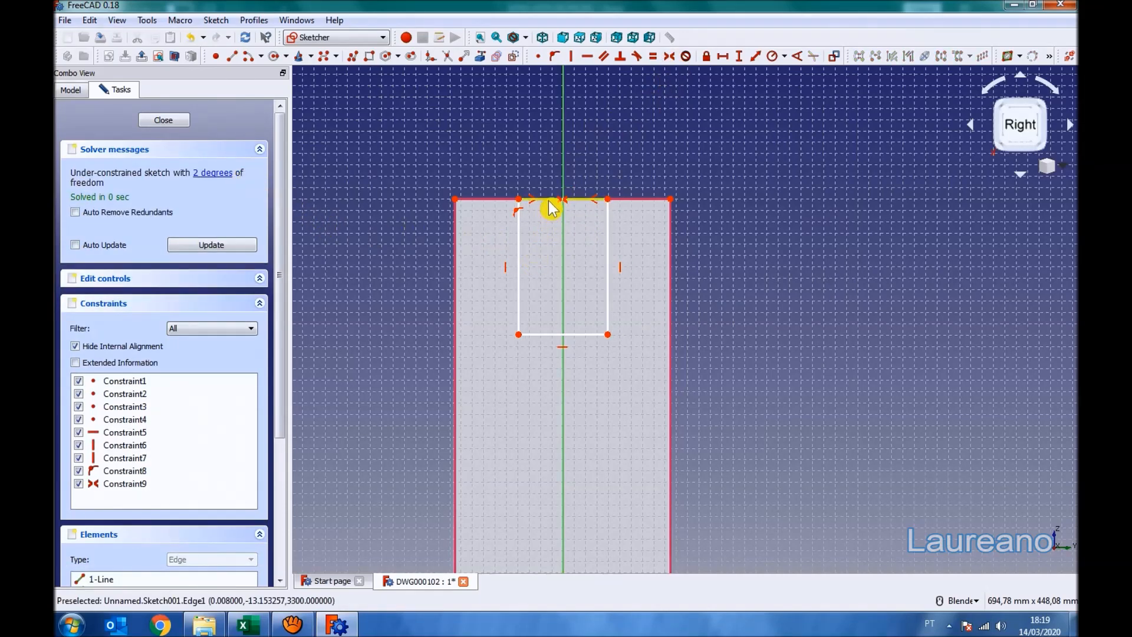
left_click(724, 56)
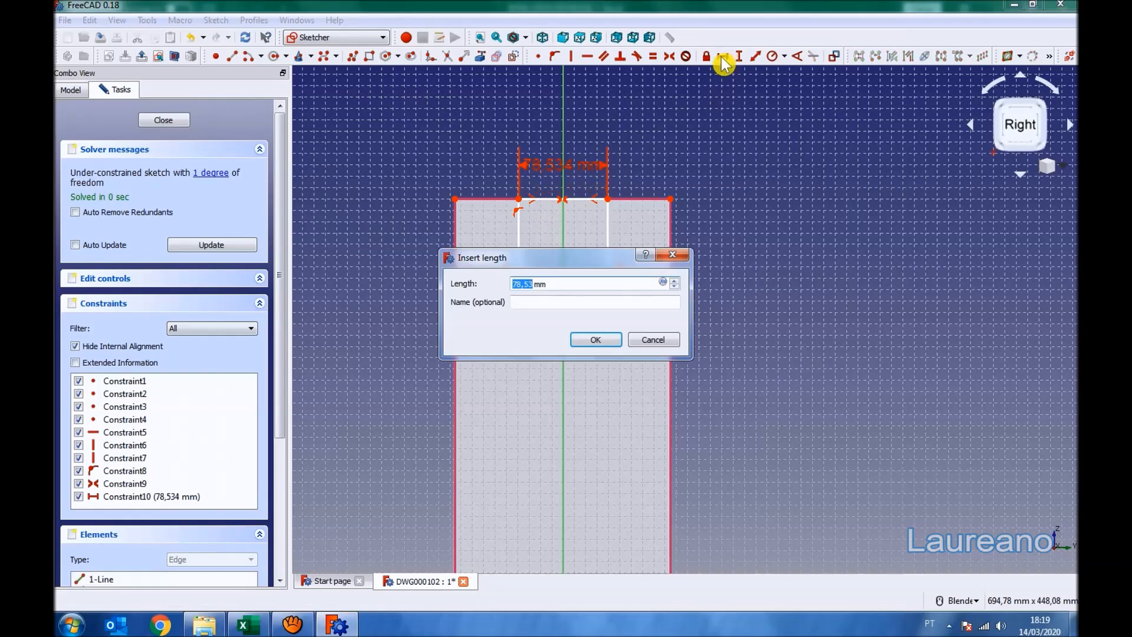
type("60")
key("Return")
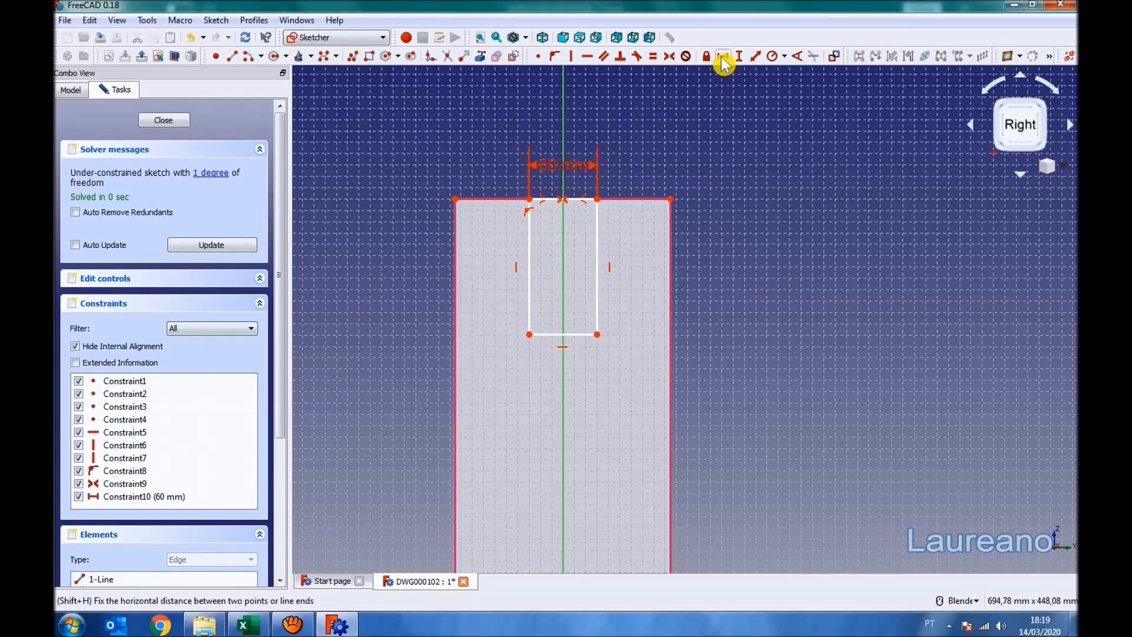
left_click(530, 289)
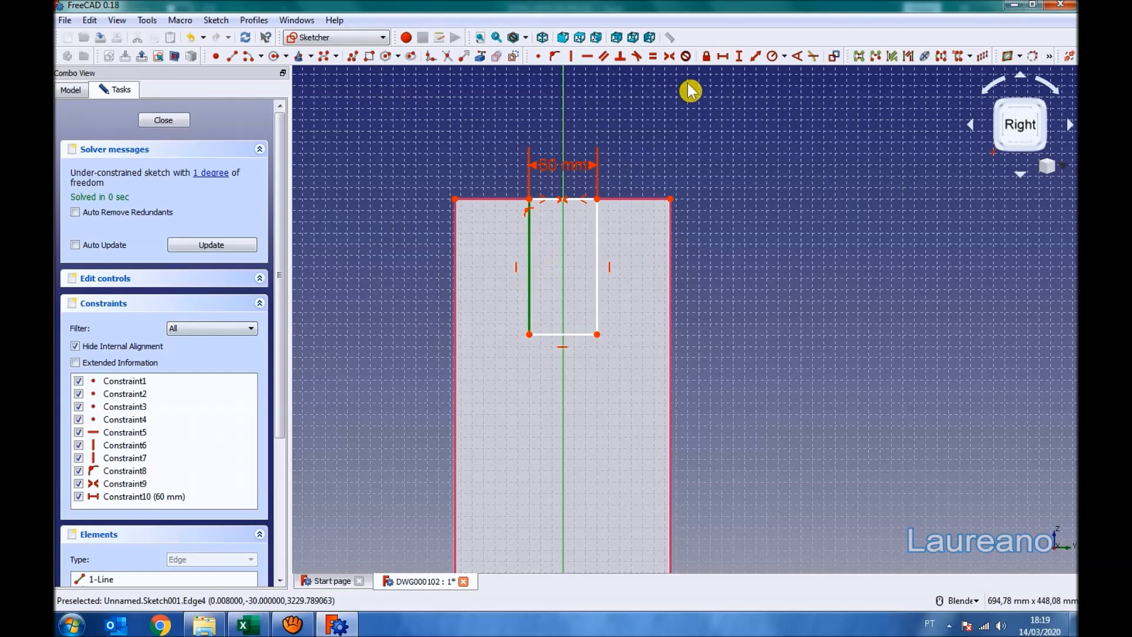
left_click(738, 57)
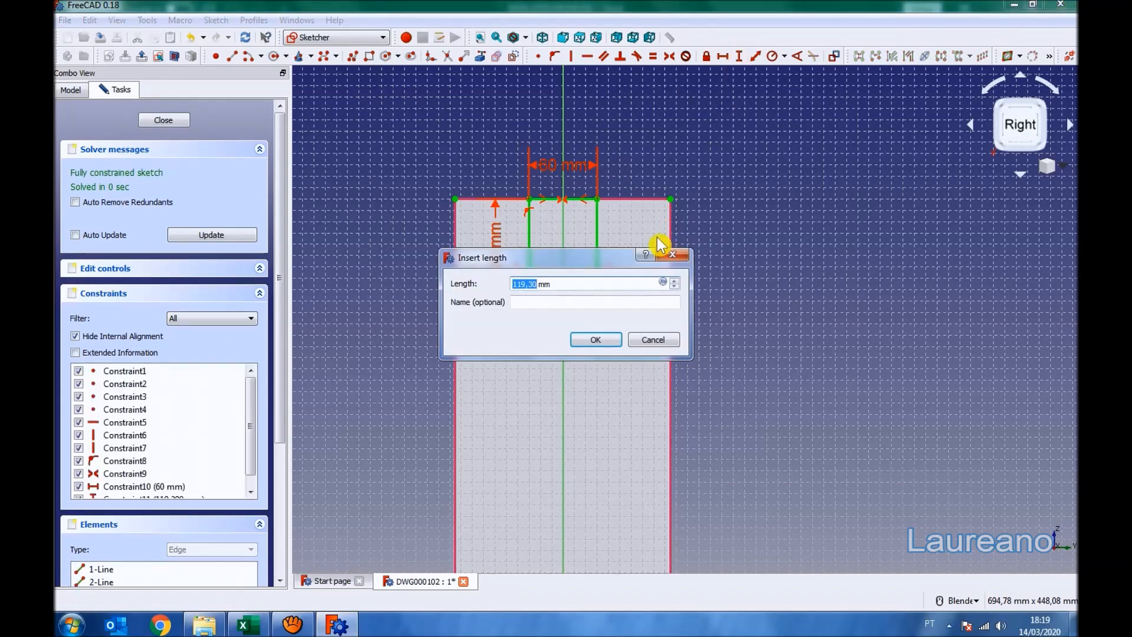
key("Return")
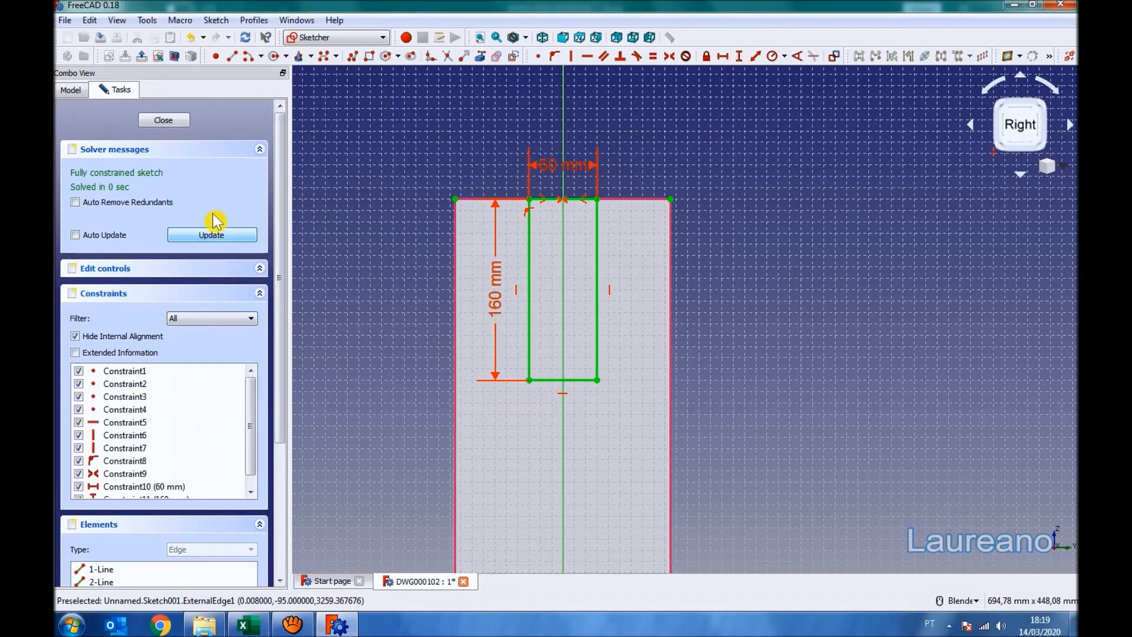
left_click(164, 119)
Pocket the rectangle through all, symmetric to the plane, to cut the slot in the column's upper end, and save the document
key("0")
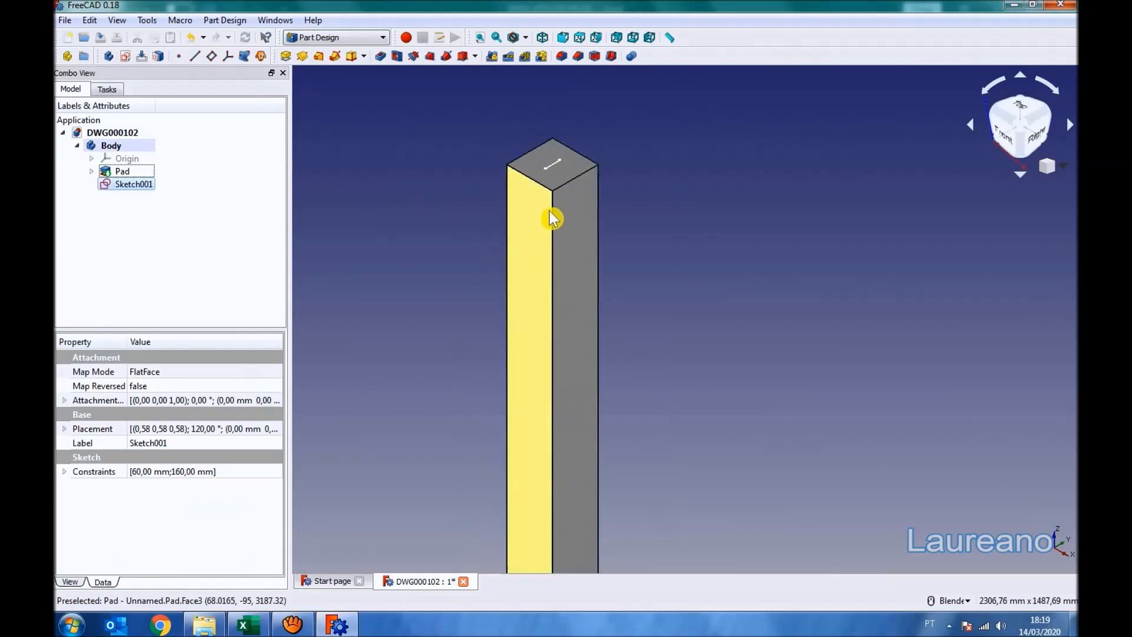
left_click(380, 56)
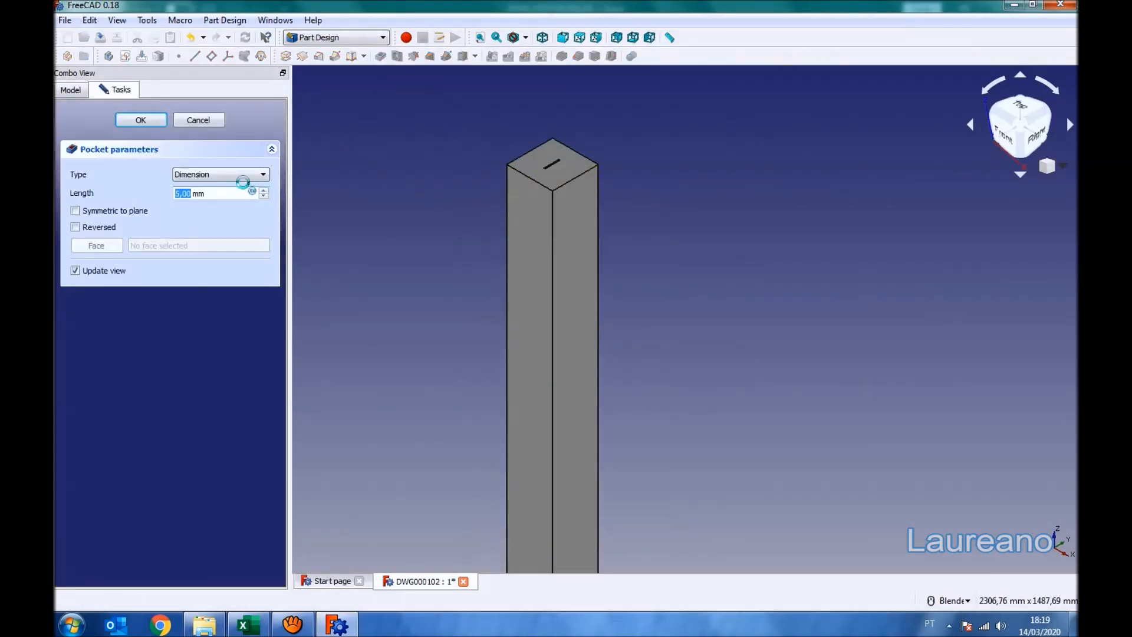
left_click(263, 175)
left_click(223, 197)
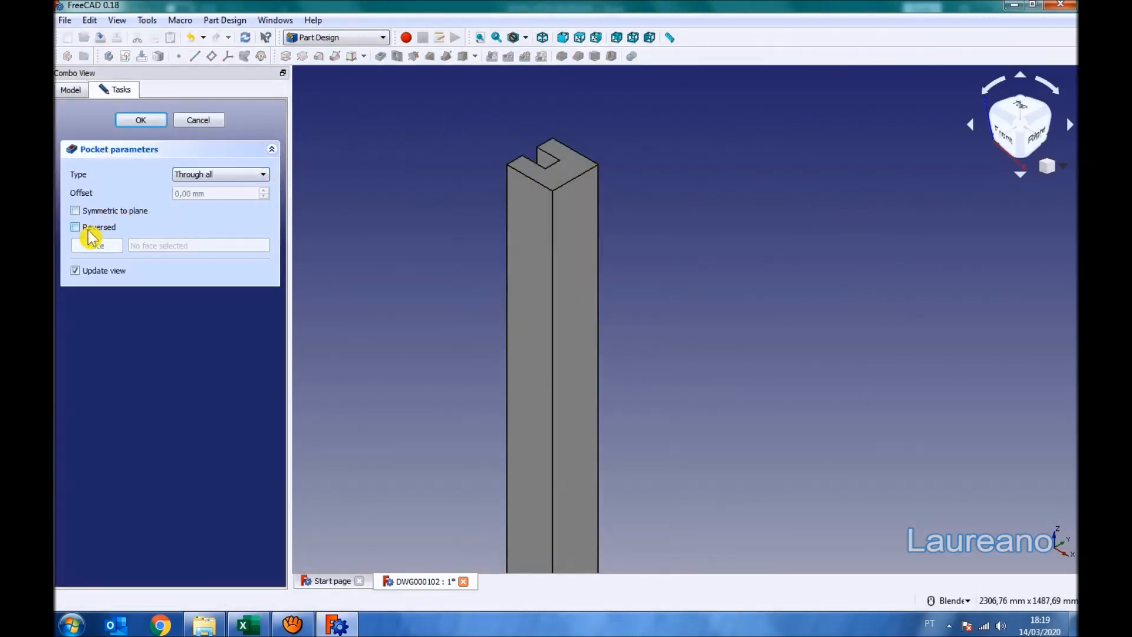
left_click(76, 211)
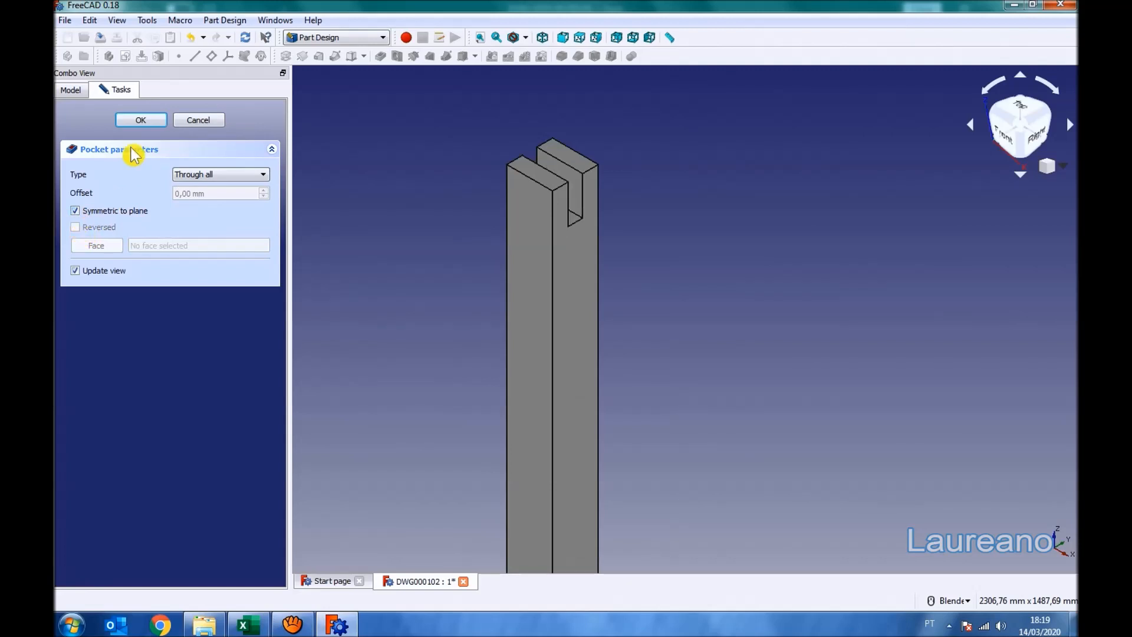
left_click(142, 121)
left_click(100, 37)
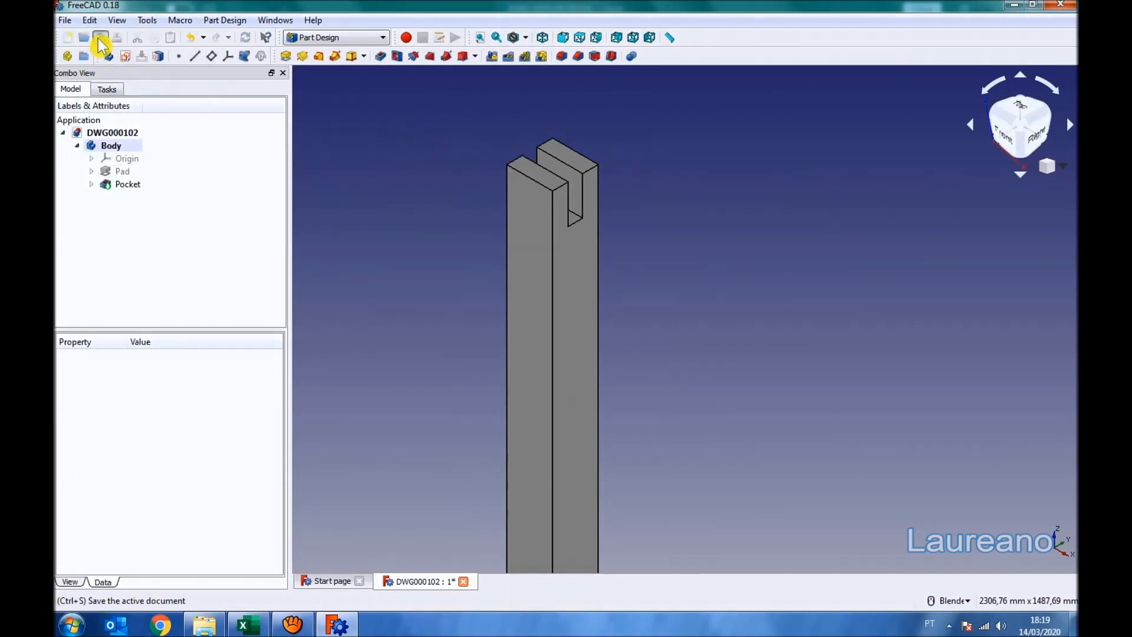
left_click(480, 38)
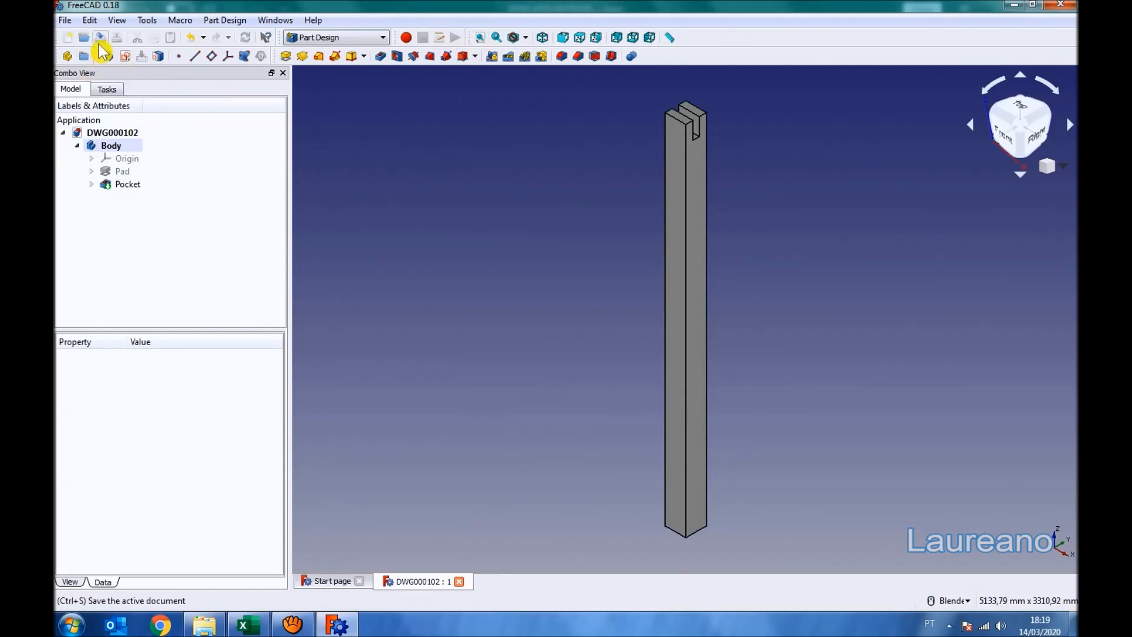
Switch to the BOM_LISTA DE PECAS workbook in Excel, leave the cell being edited and select the code cell of COLUNA DIANTEIRA
left_click(248, 625)
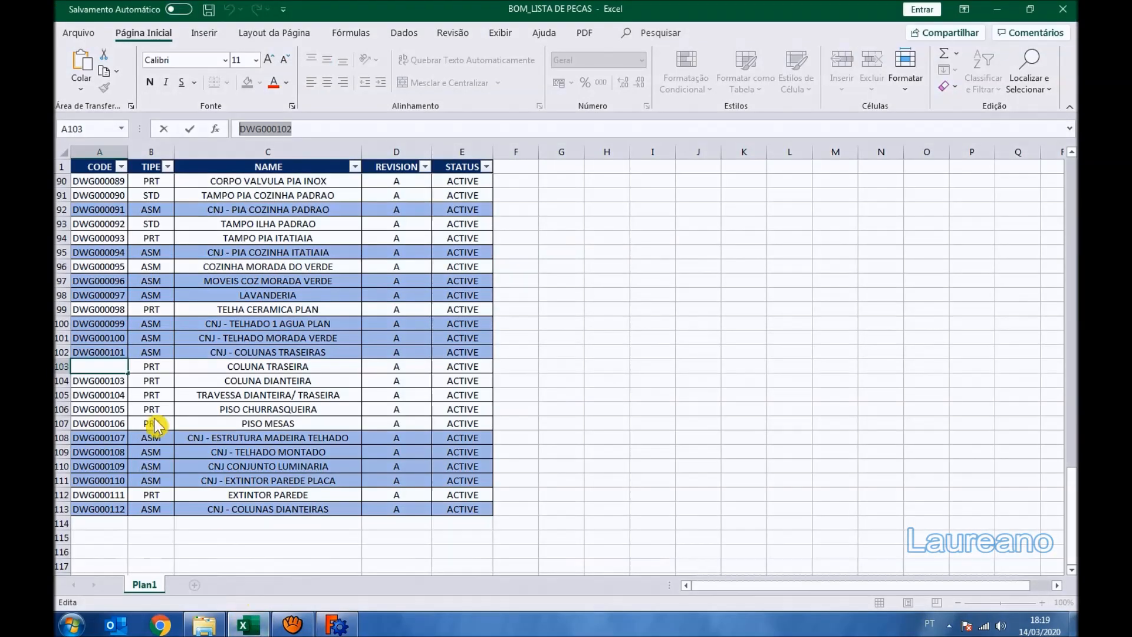
left_click(672, 375)
left_click(111, 382)
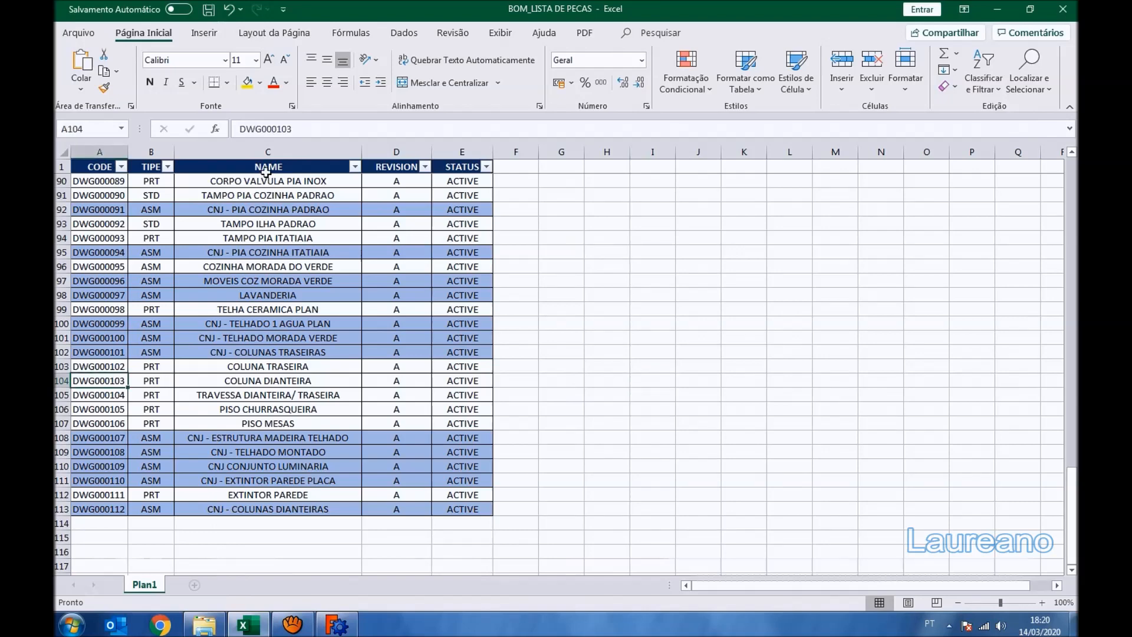
Mark the code DWG000103 in its cell for copying and switch to the PRODUTOS folder in Windows Explorer
left_click_drag(299, 131, 230, 130)
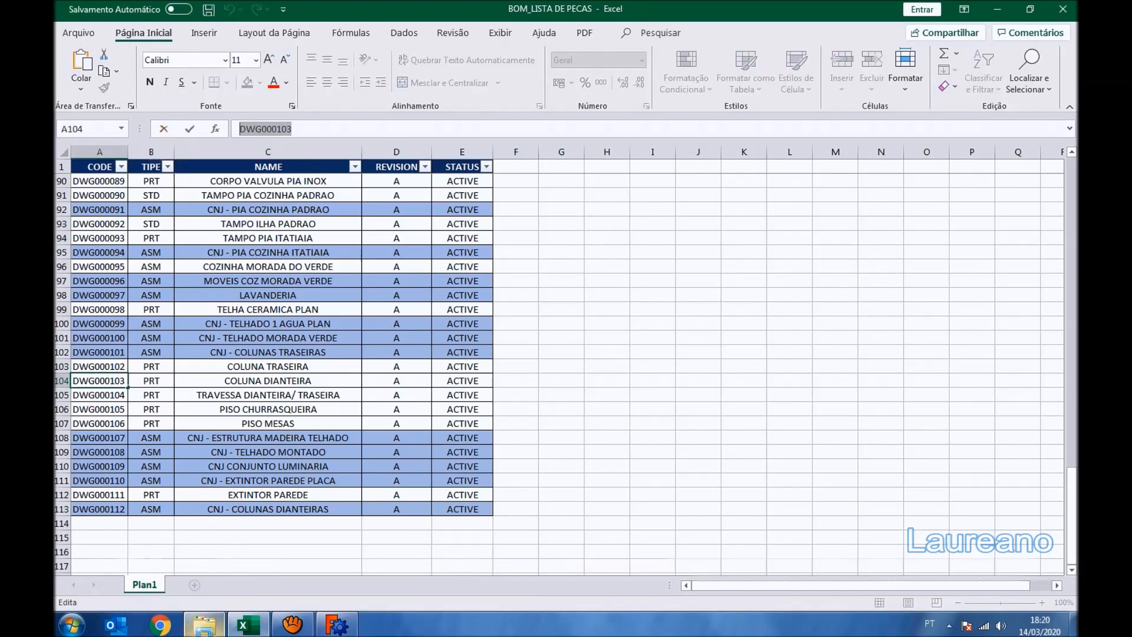
left_click(204, 625)
left_click(687, 276)
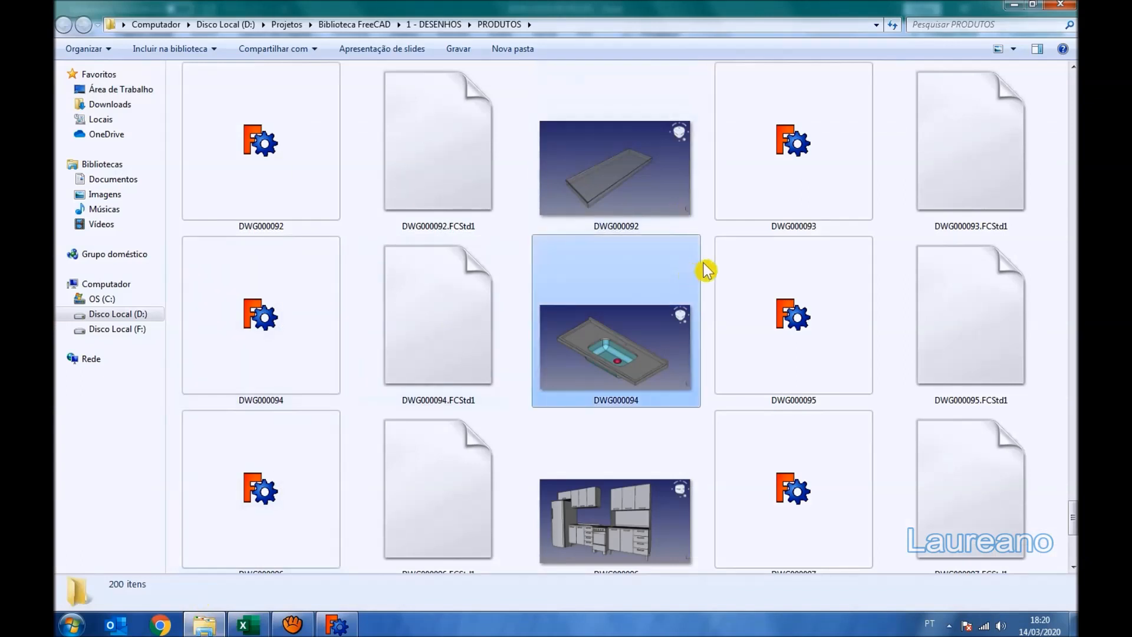
Duplicate the DWG000102 FreeCAD file within the PRODUTOS folder and rename the copy DWG000103
scroll(706, 271, "down", 5)
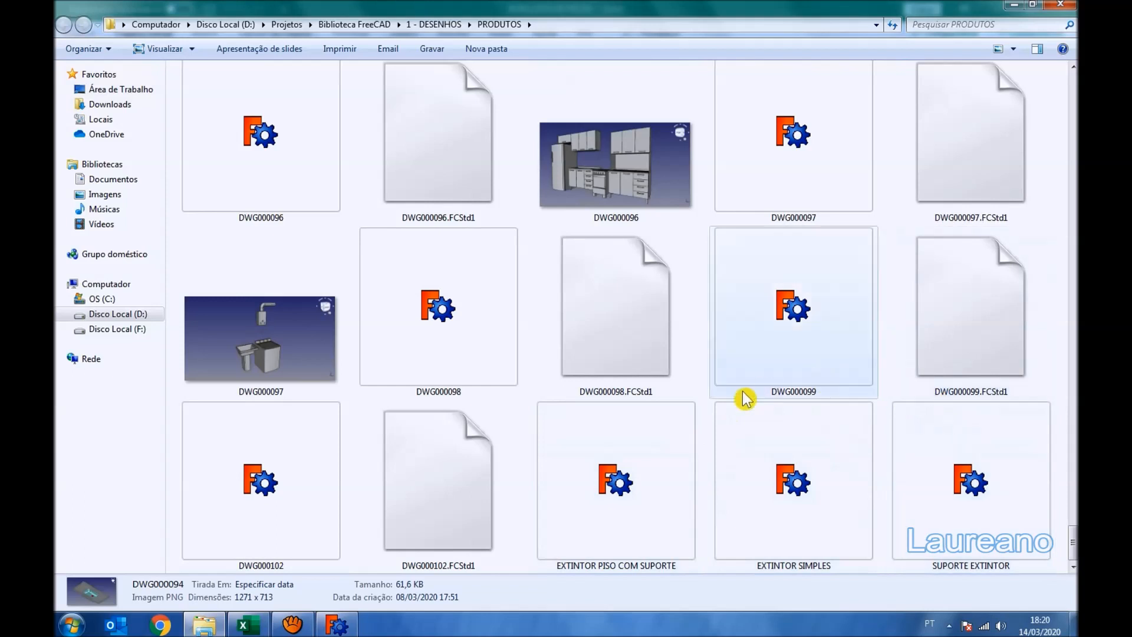
left_click(267, 494)
left_click_drag(277, 489, 720, 470, "ctrl")
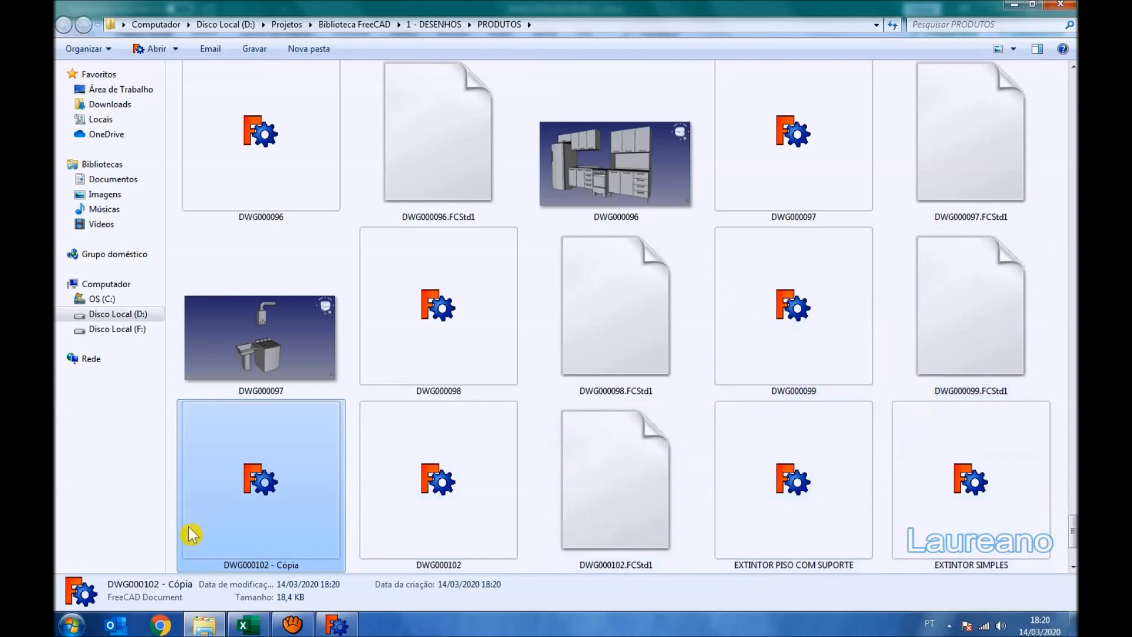
left_click(248, 565)
type("DWG000103")
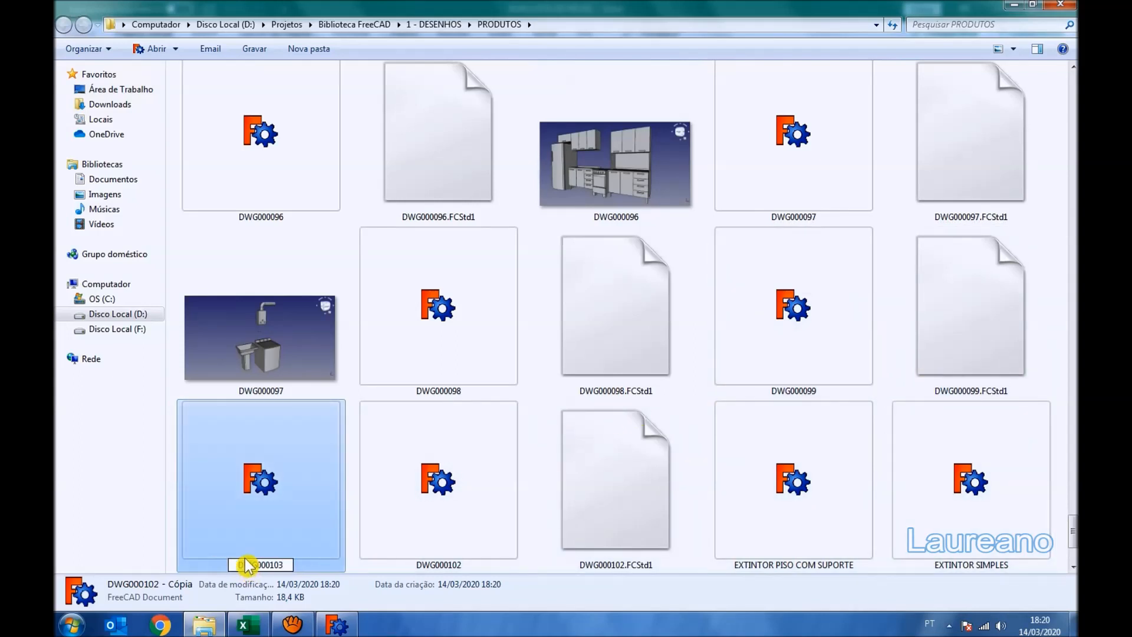
key("Return")
Switch to FreeCAD, close the DWG000102 document and open DWG000103 from the PRODUTOS folder
left_click(333, 624)
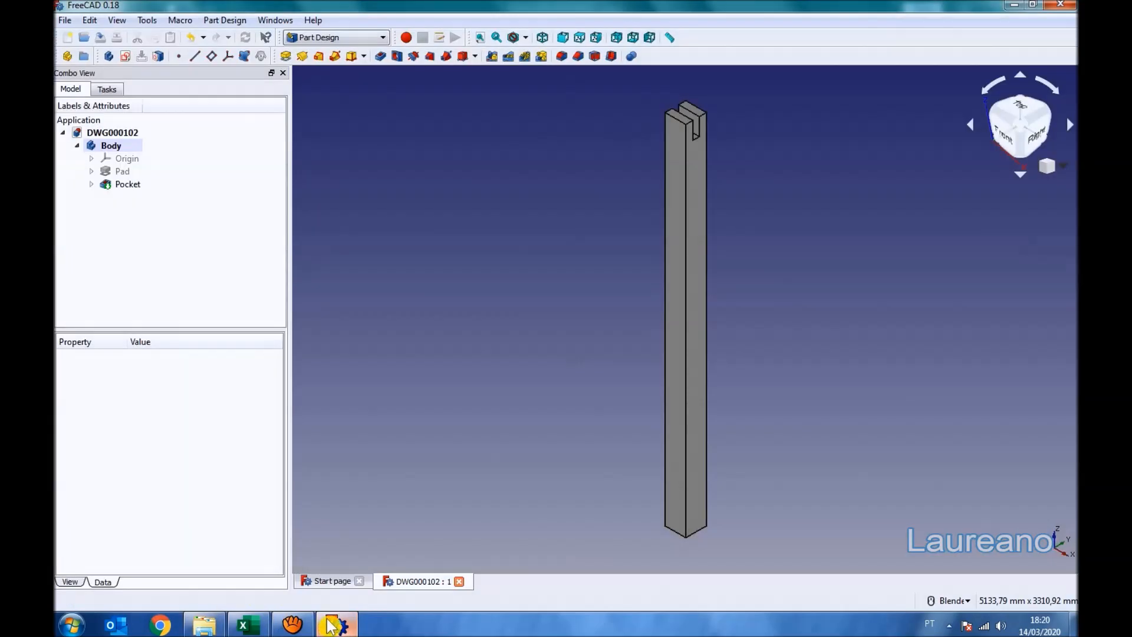
left_click(460, 582)
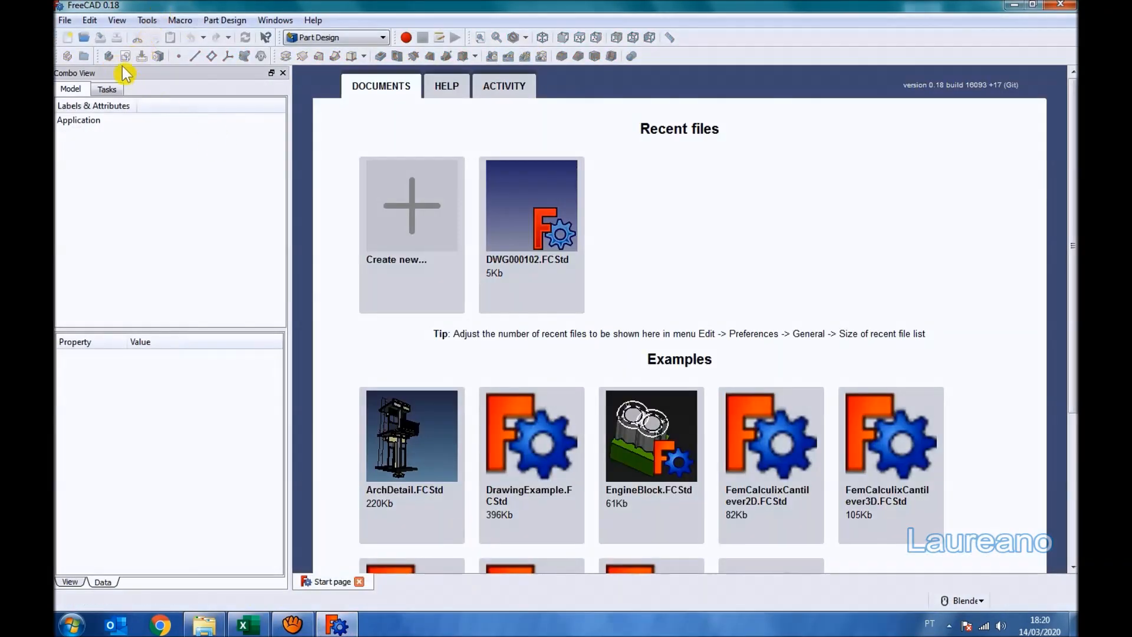
left_click(84, 39)
left_click_drag(860, 224, 869, 403)
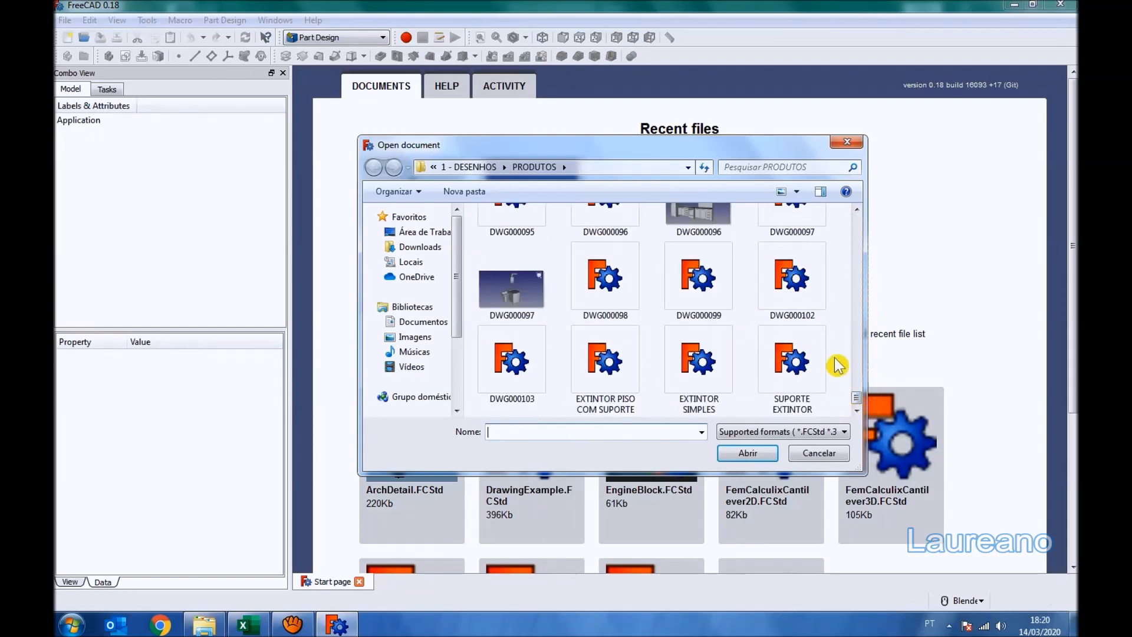
left_click(516, 377)
left_click(745, 450)
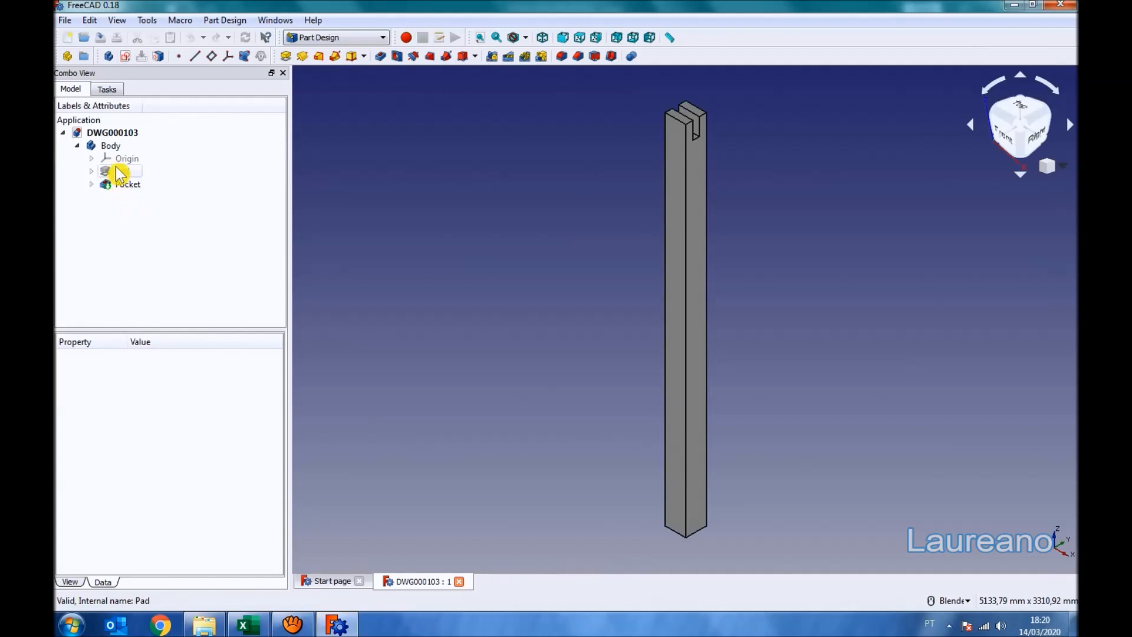
Set the column pad's length to 2450 mm, recompute the model and save the document
left_click(120, 171)
left_click(174, 415)
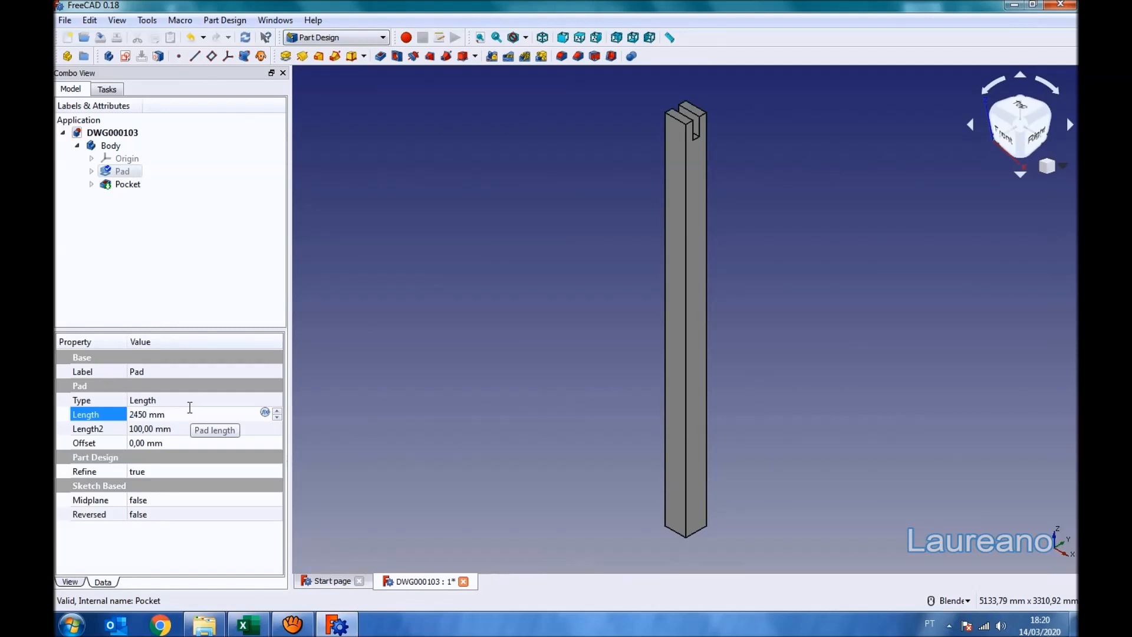
type("2450")
key("Return")
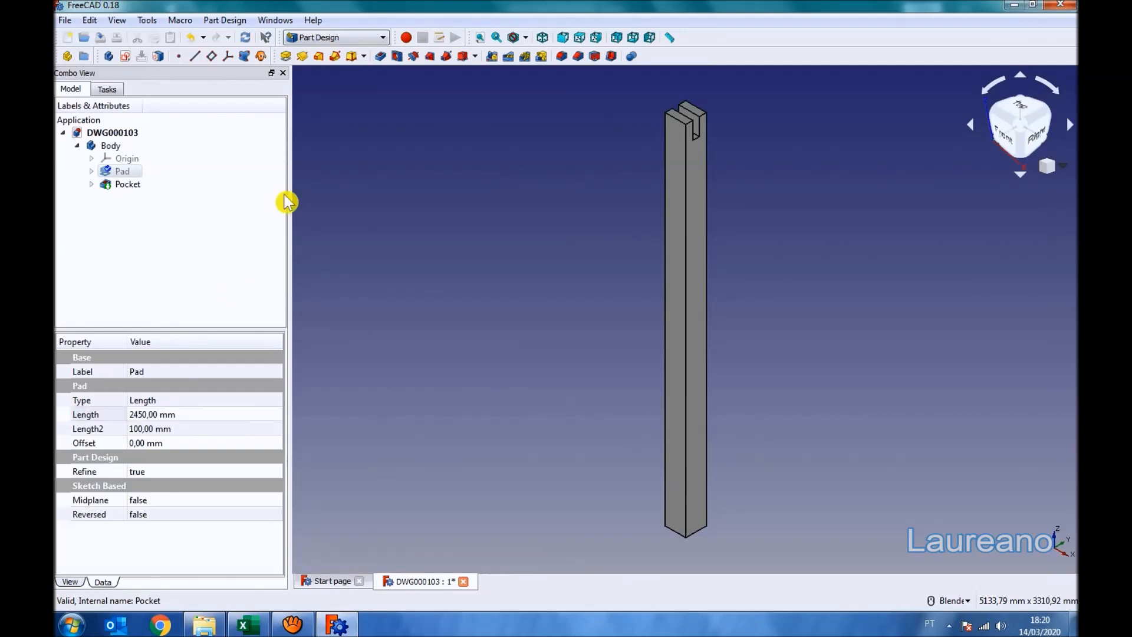
left_click(247, 39)
left_click(100, 38)
left_click(245, 142)
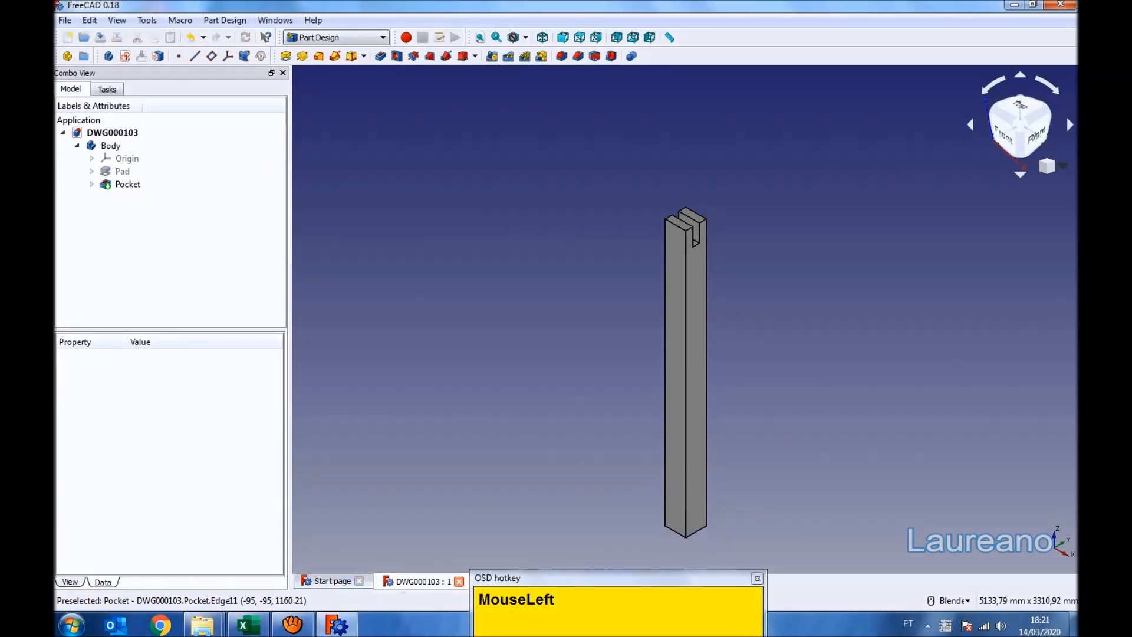
Switch to the BOM_LISTA DE PECAS workbook in Excel and copy the code DWG000104 of TRAVESSA DIANTEIRA/ TRASEIRA
left_click(247, 624)
left_click(700, 305)
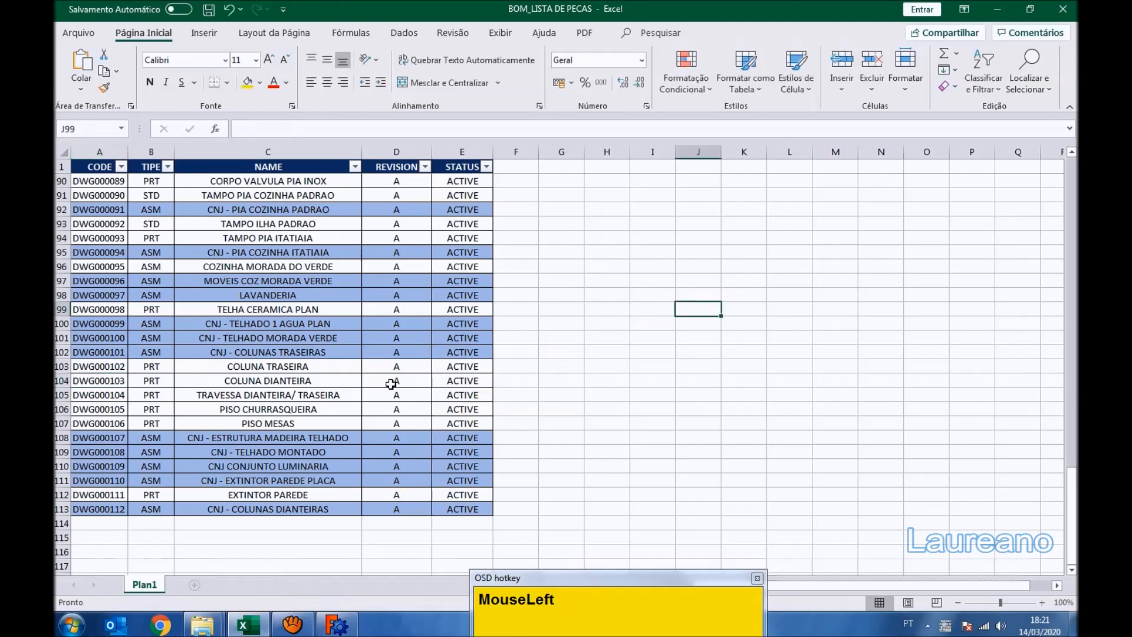
left_click(93, 397)
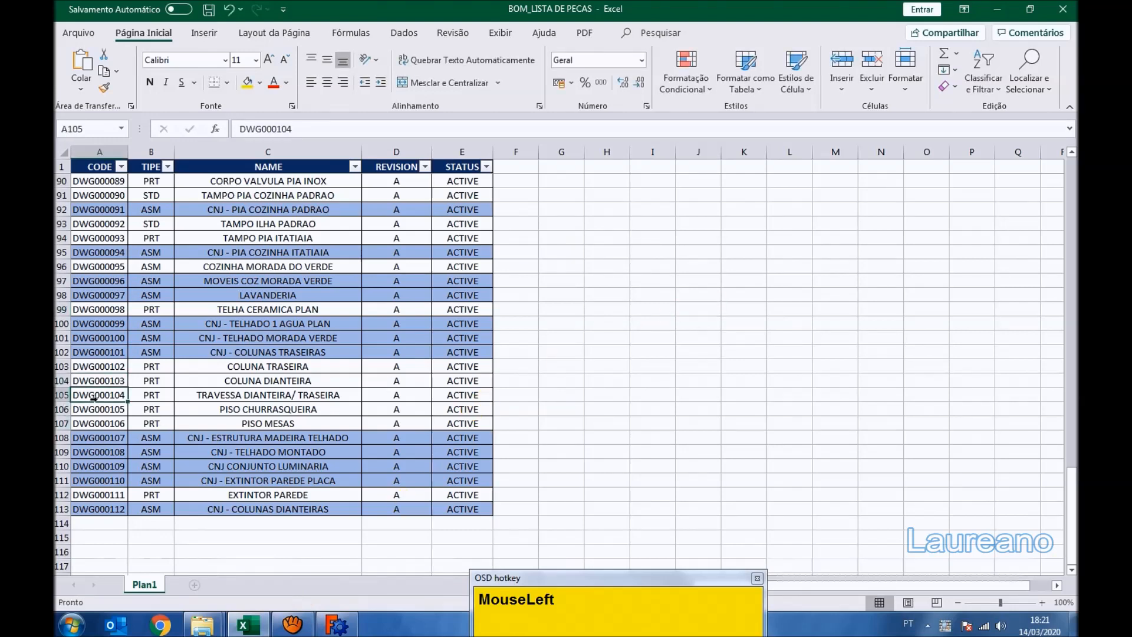
double_click(304, 129)
key("ctrl+c")
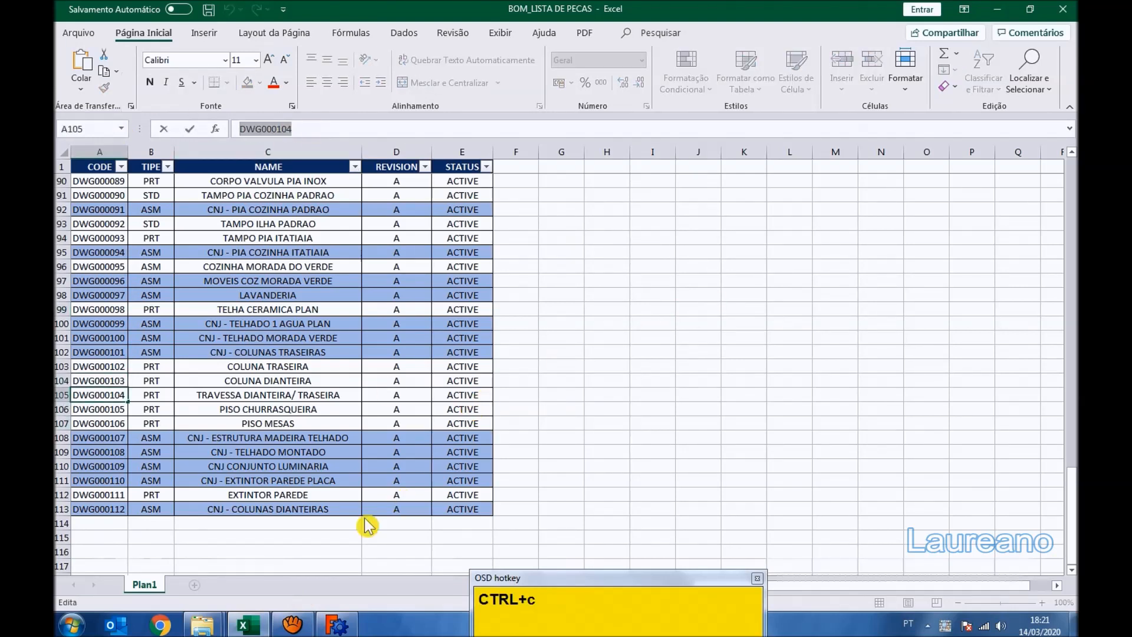
Switch to FreeCAD, create a new document and save it as DWG000104 in the PRODUTOS folder
left_click(337, 625)
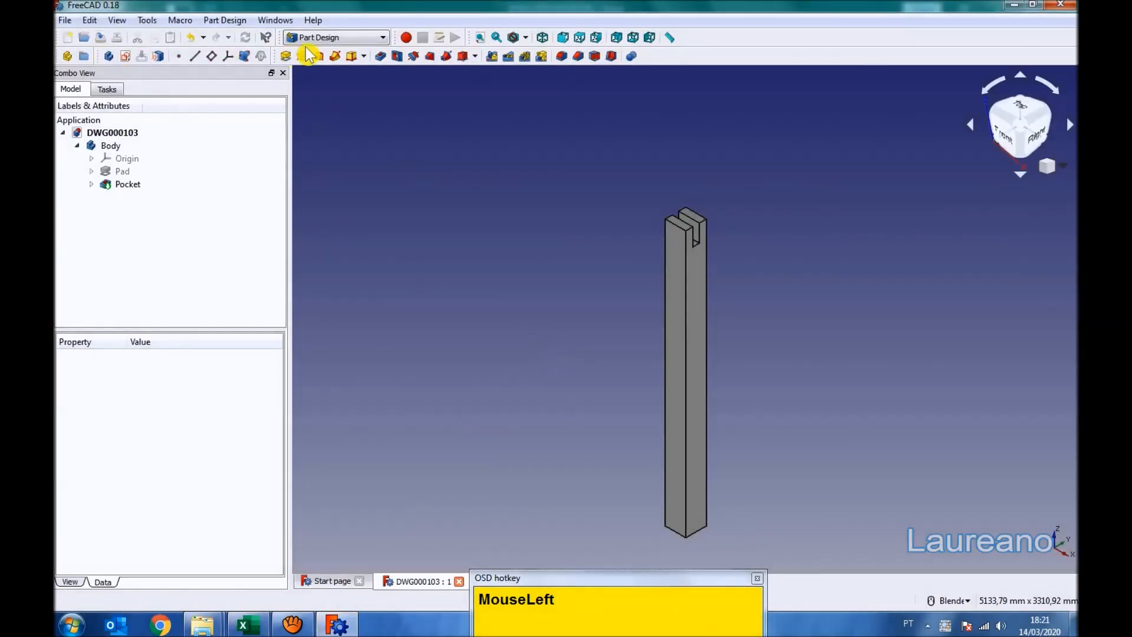
left_click(67, 37)
left_click(100, 37)
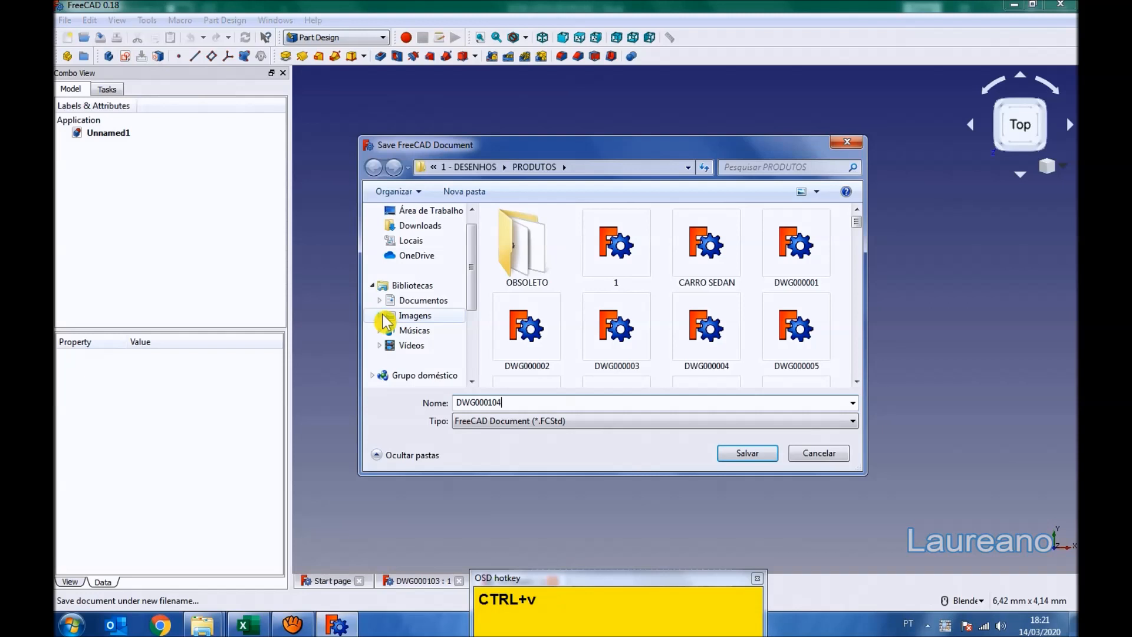
left_click(747, 455)
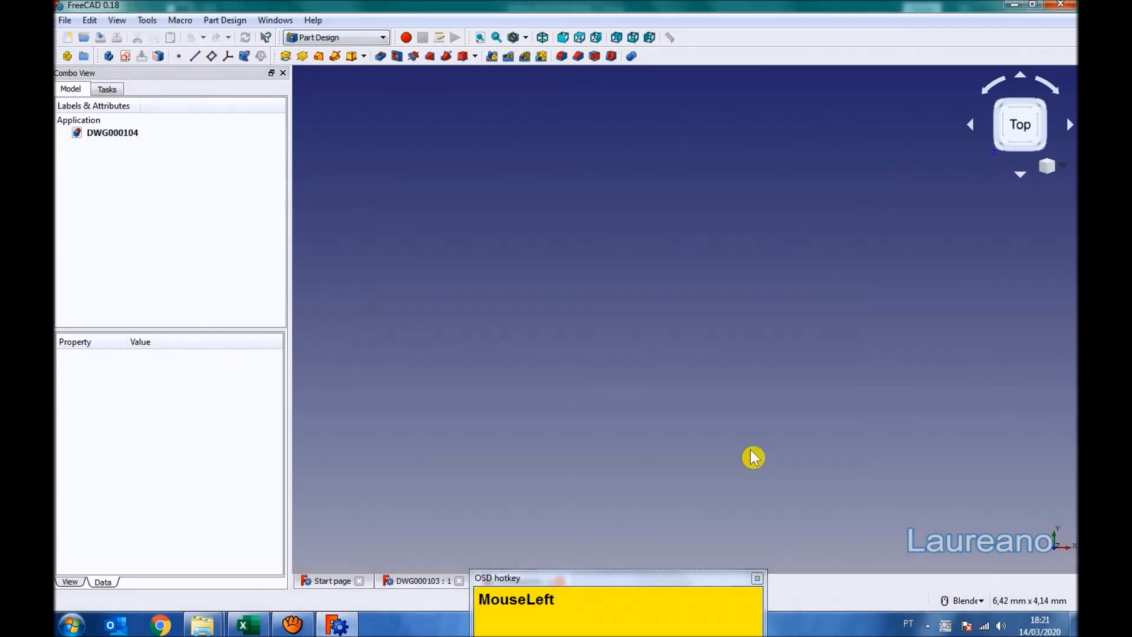
Start a new sketch on the YZ base plane of a new body
left_click(126, 56)
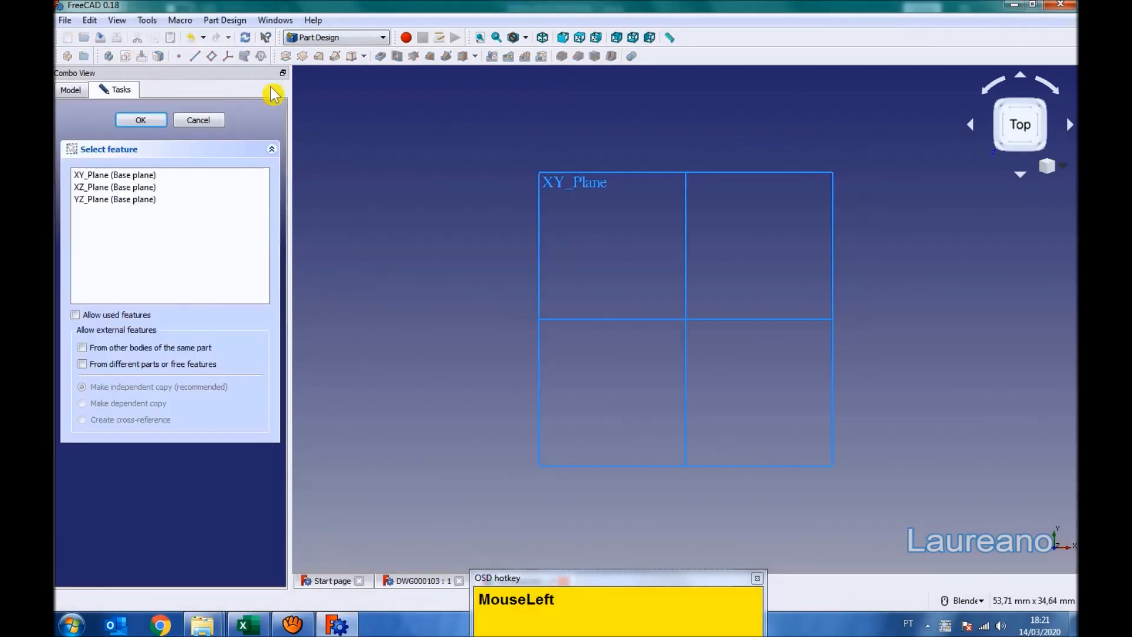
left_click(543, 37)
left_click(724, 188)
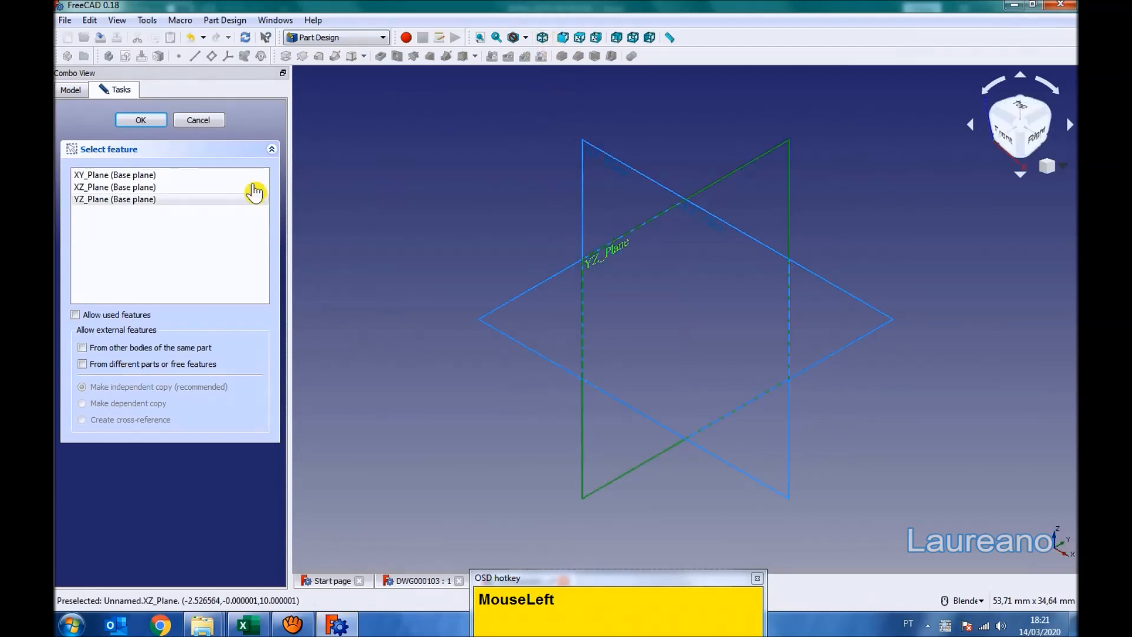
left_click(141, 120)
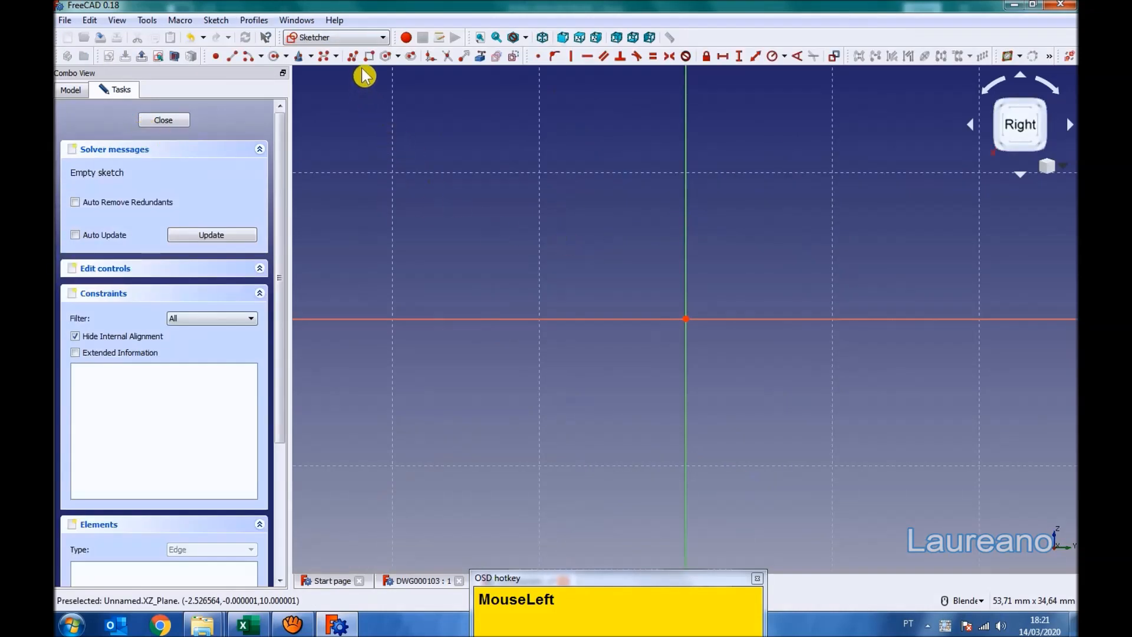
Draw a rectangle around the origin, about 12 mm wide and 16 mm high
left_click(369, 56)
left_click(599, 206)
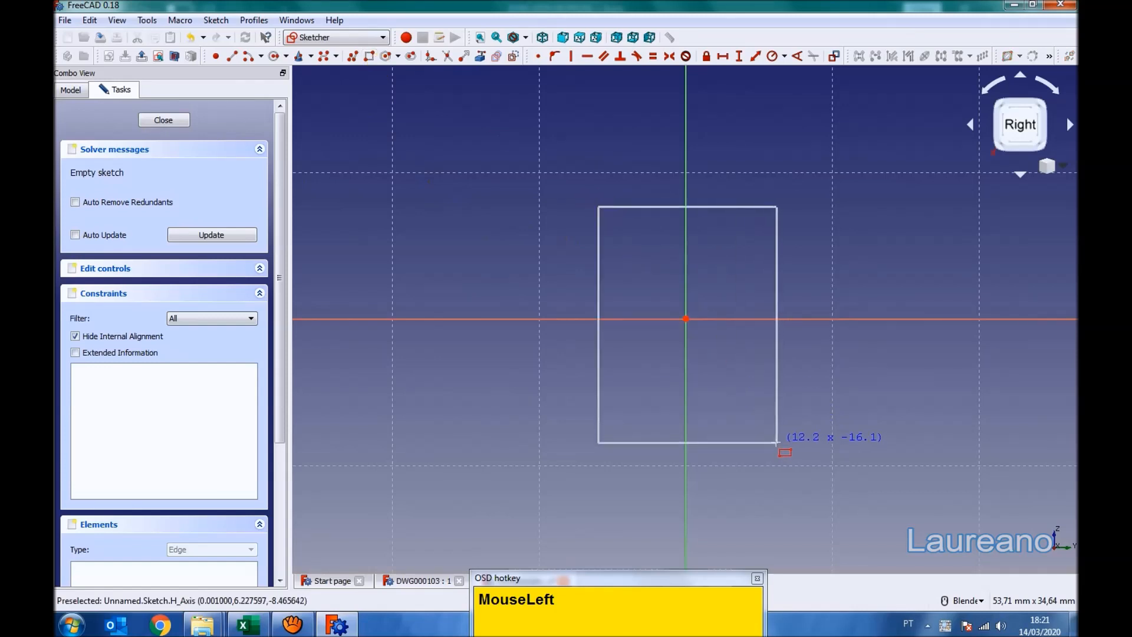
left_click(770, 438)
key("Escape")
Make the rectangle's upper-left and lower-right corners symmetric about the origin
left_click(678, 311)
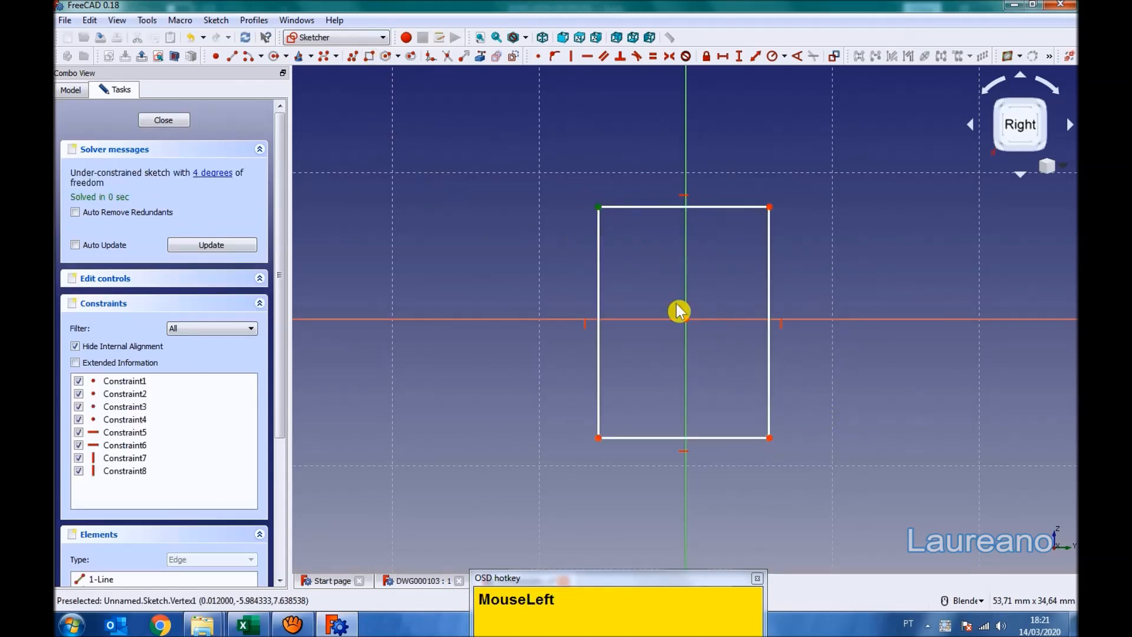
left_click_drag(770, 437, 770, 435, "ctrl")
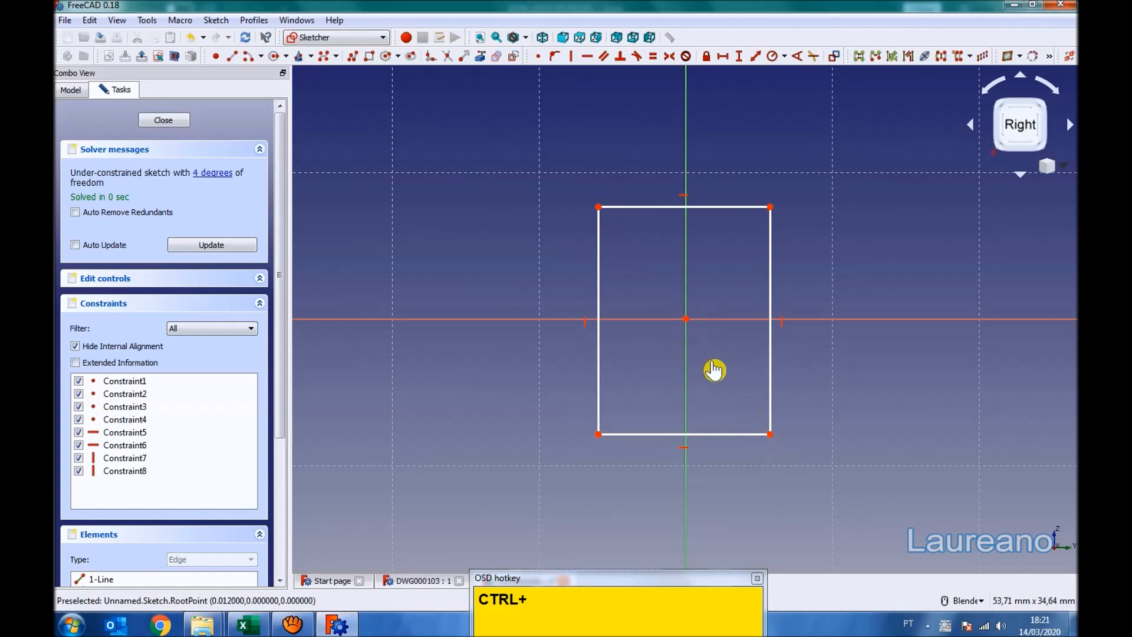
left_click(598, 207)
left_click(770, 435, "ctrl")
left_click(686, 319, "ctrl")
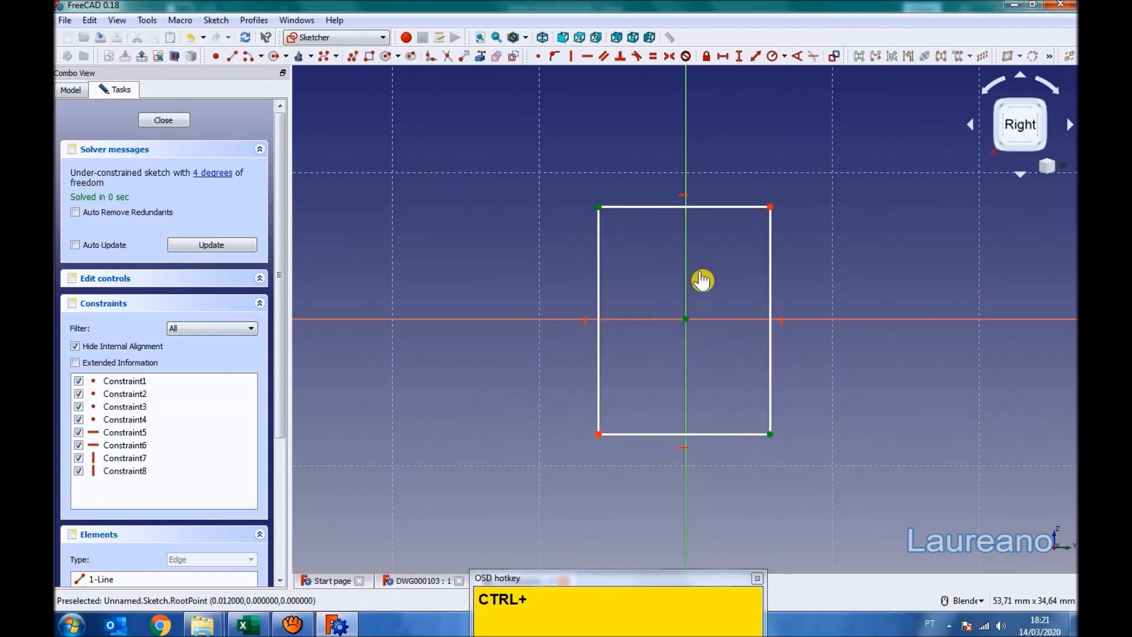
left_click(671, 56)
Constrain the rectangle's width to 60 mm and its height to 190 mm
left_click(660, 208)
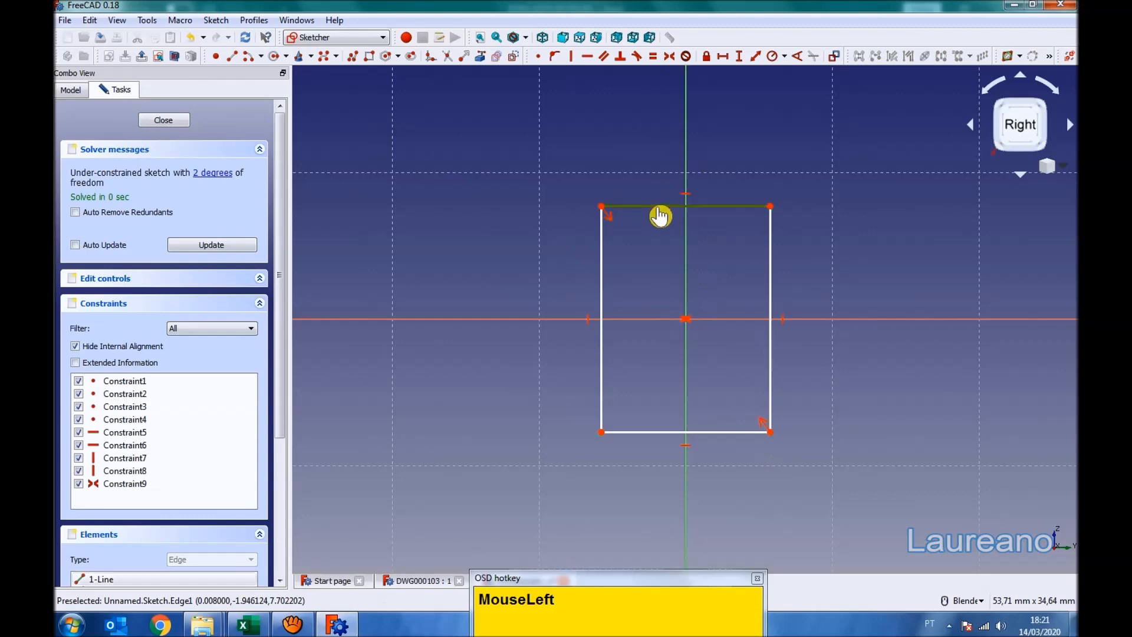
left_click(723, 56)
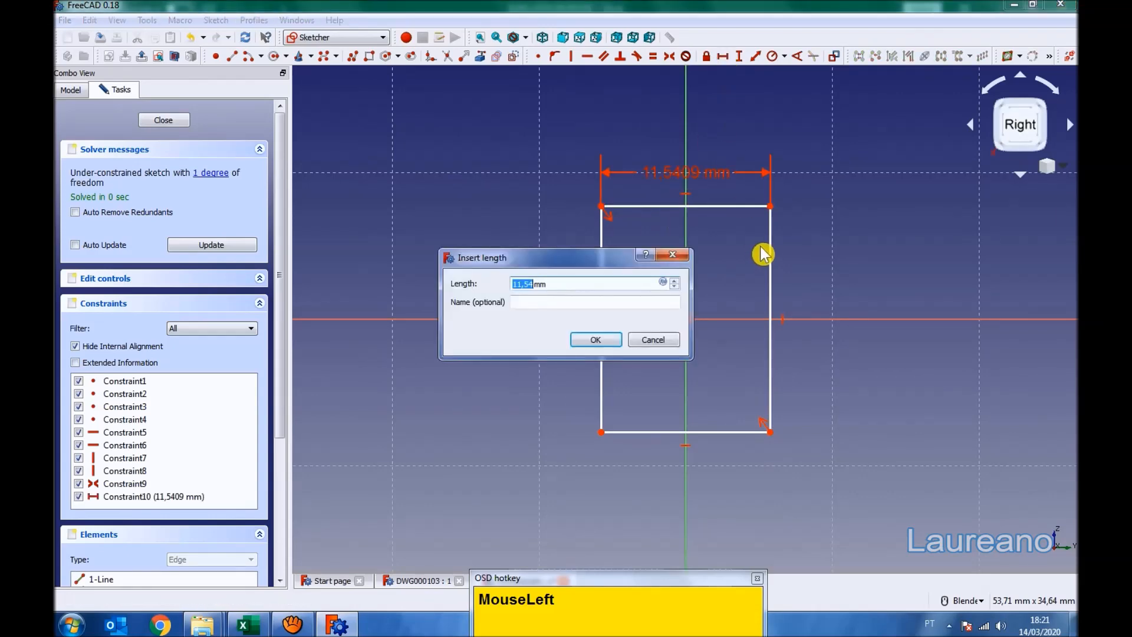
type("60")
key("Return")
scroll(761, 248, "down", 4)
scroll(679, 253, "up", 2)
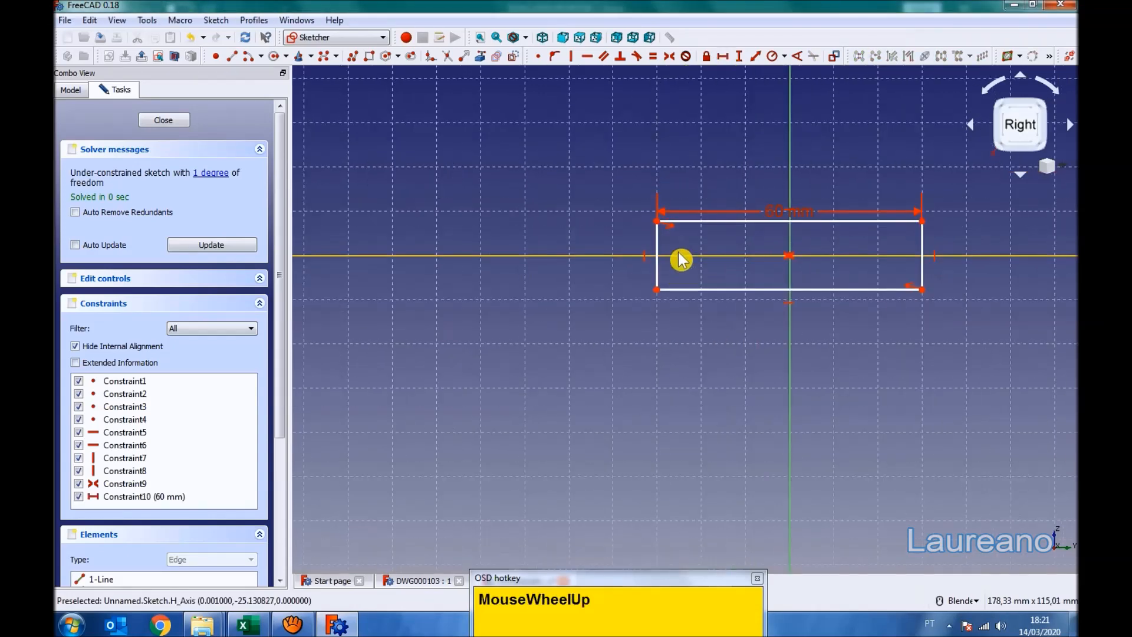
left_click(657, 248)
left_click(740, 56)
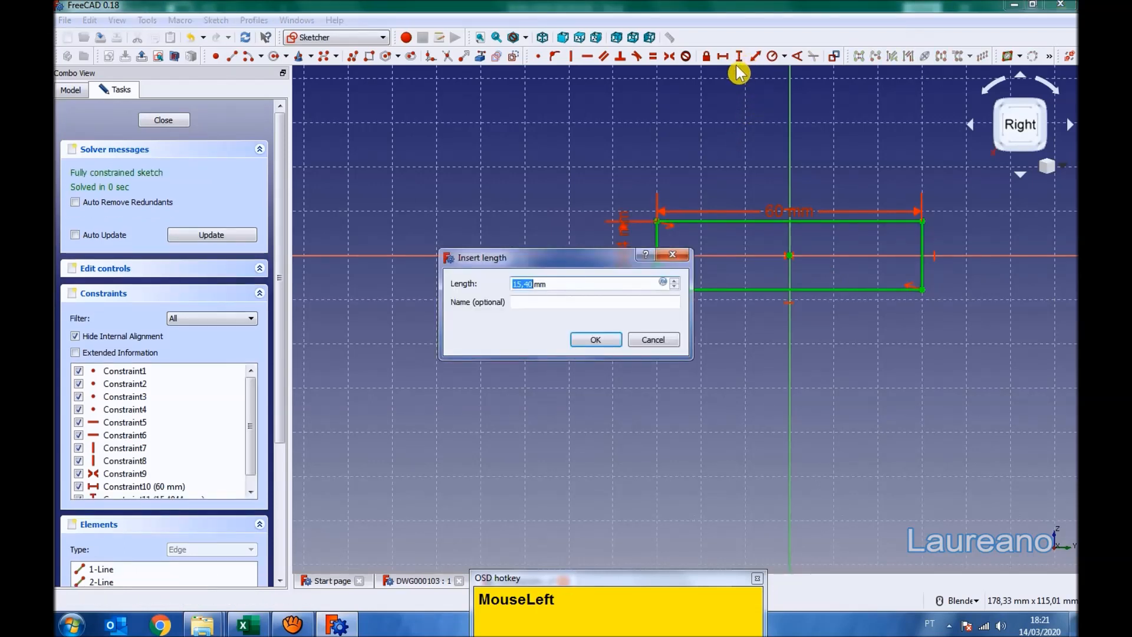
type("190")
key("Return")
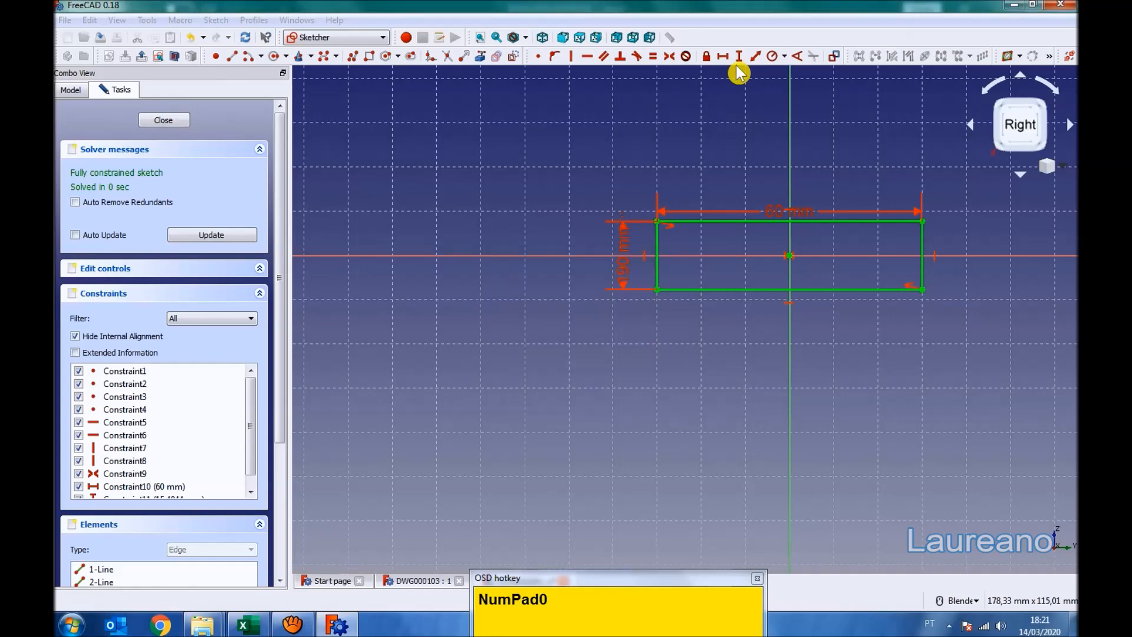
Update the sketch solver and close the sketch, with the whole profile fitted in isometric view
left_click(543, 38)
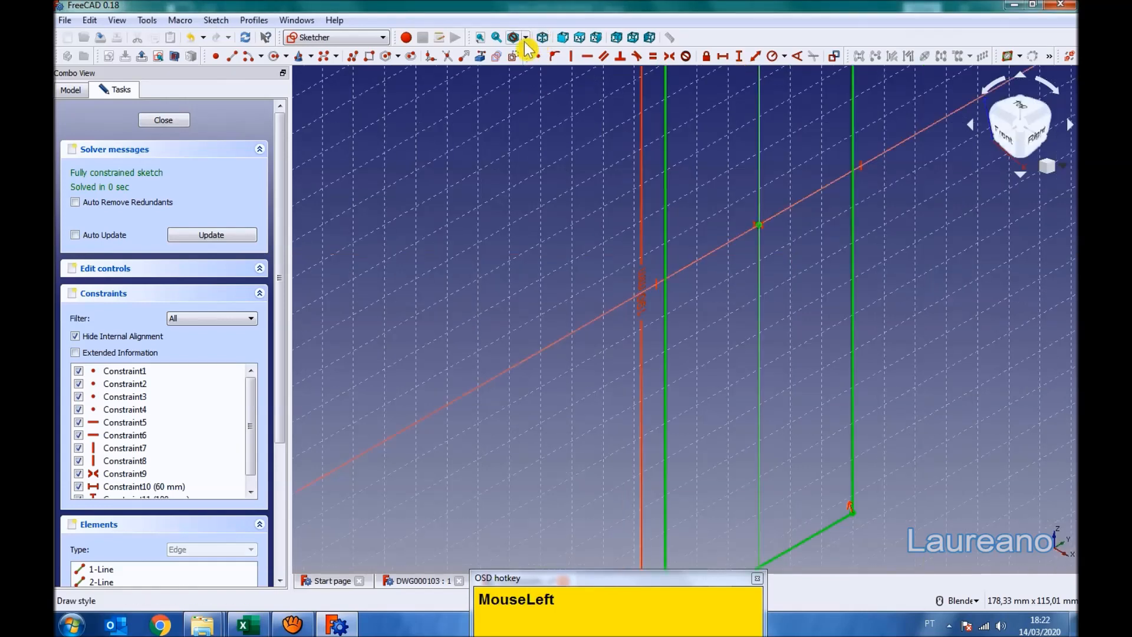
left_click(478, 37)
left_click(203, 239)
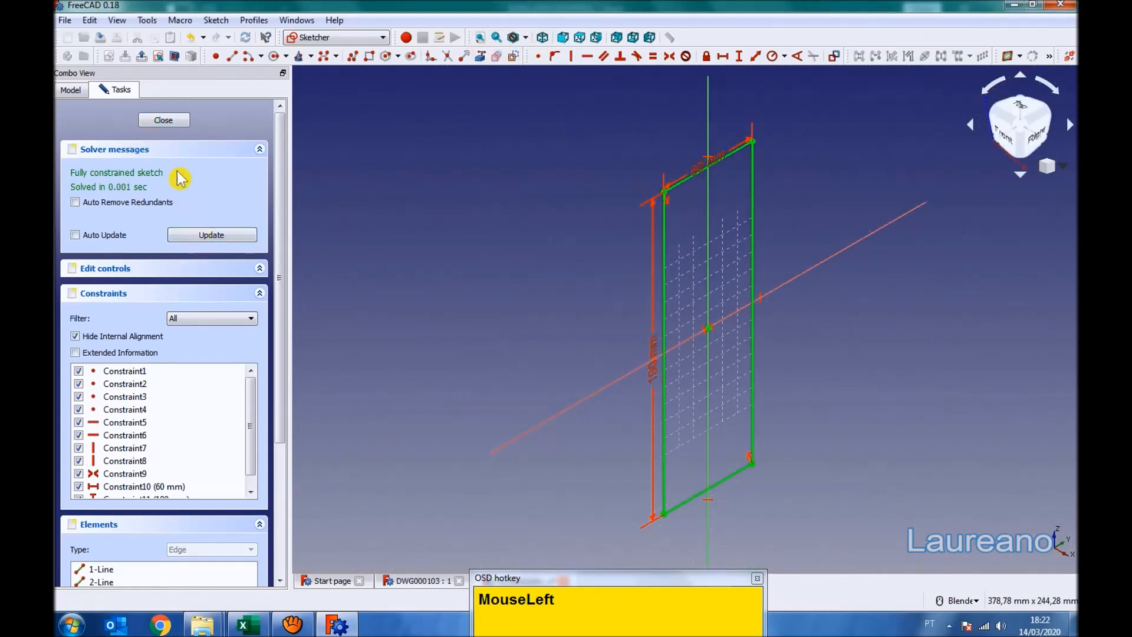
left_click(72, 90)
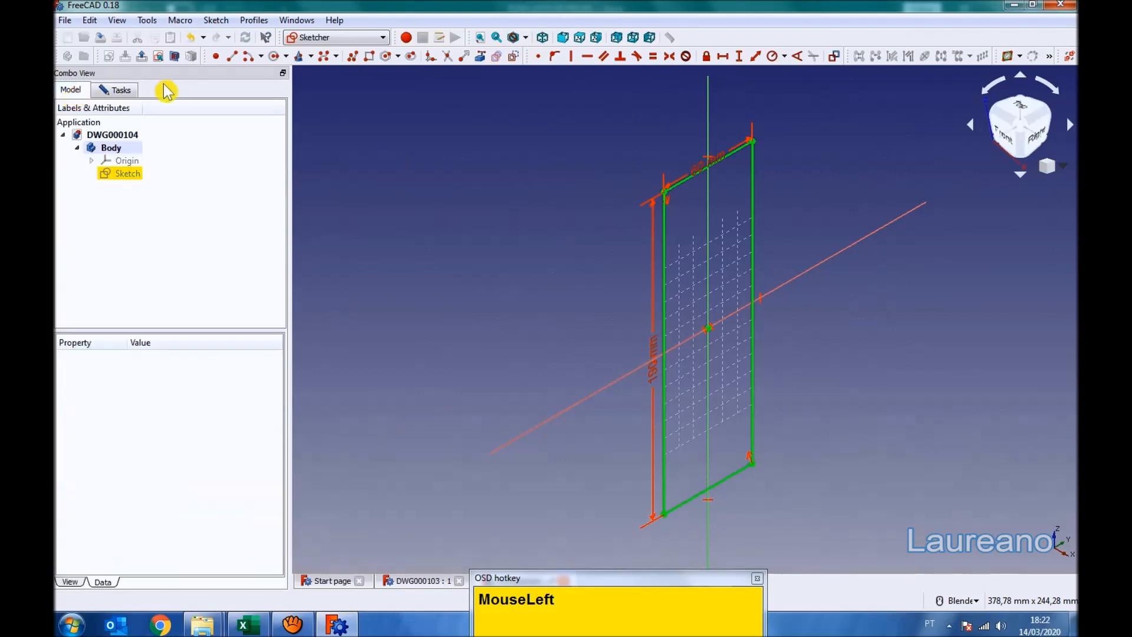
left_click(118, 89)
left_click(155, 119)
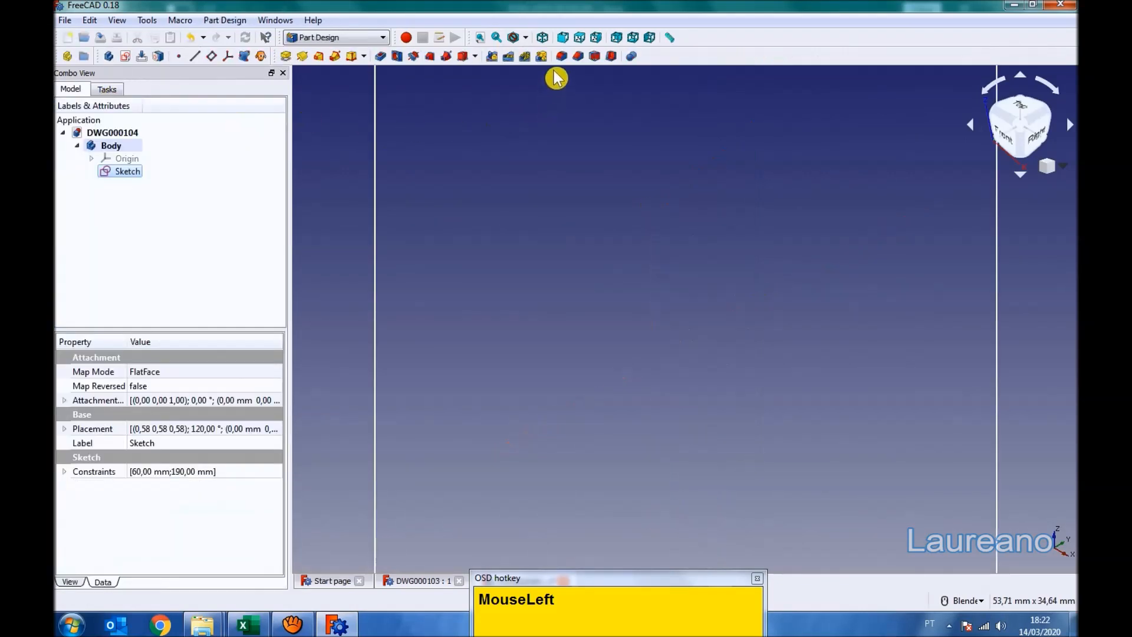
left_click(481, 38)
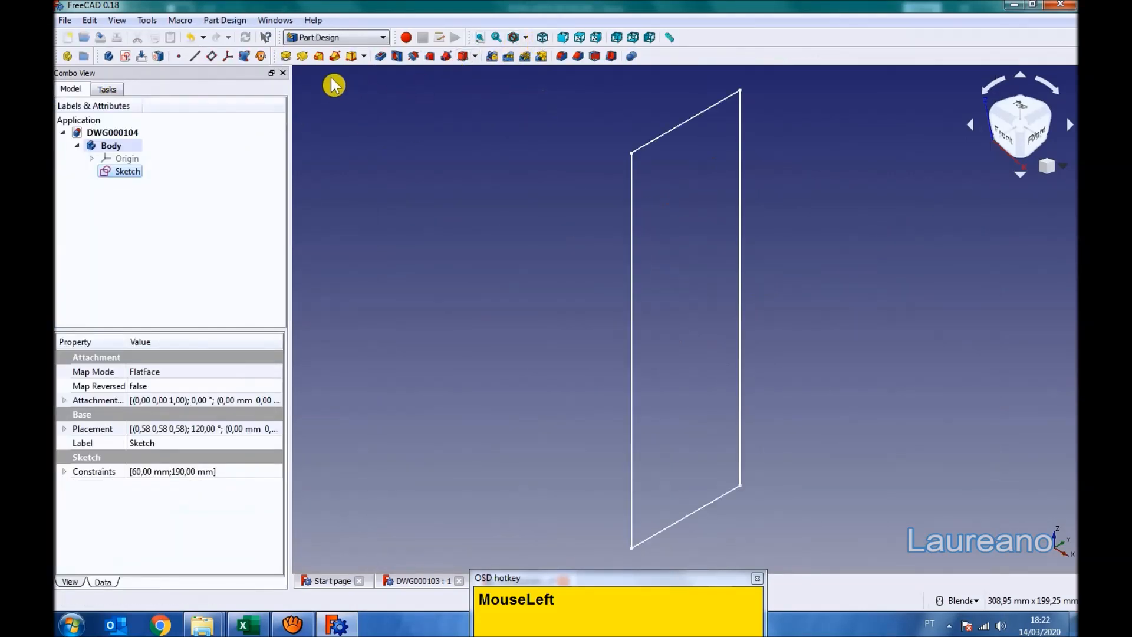
Pad the rectangle symmetrically to the sketch plane with a length of 4970 mm and fit the beam in view
left_click(295, 57)
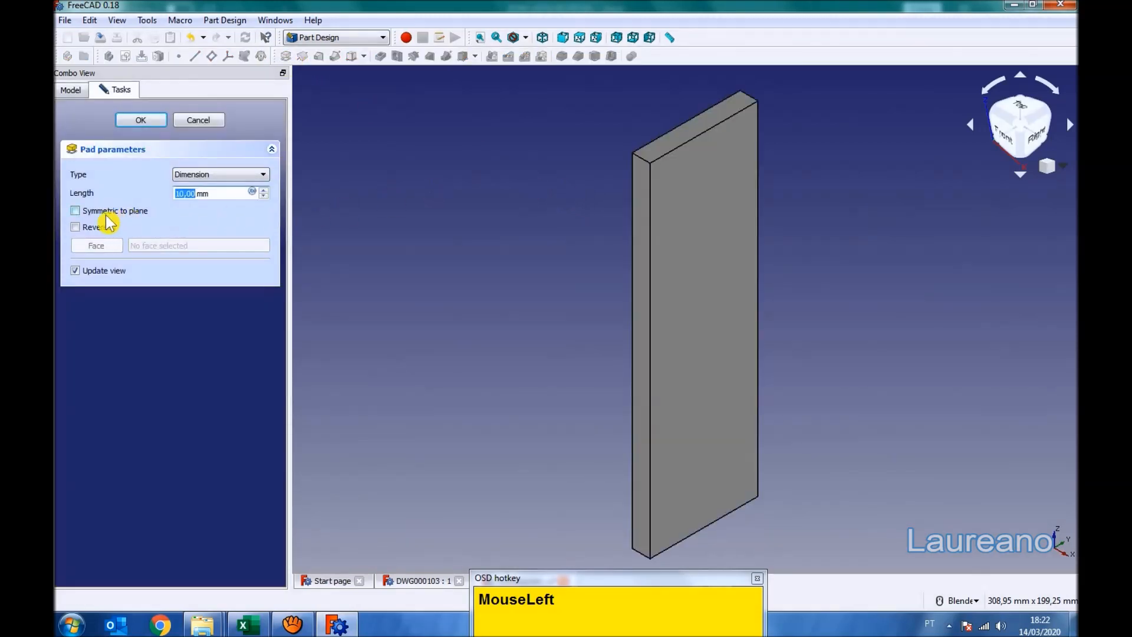
left_click(77, 211)
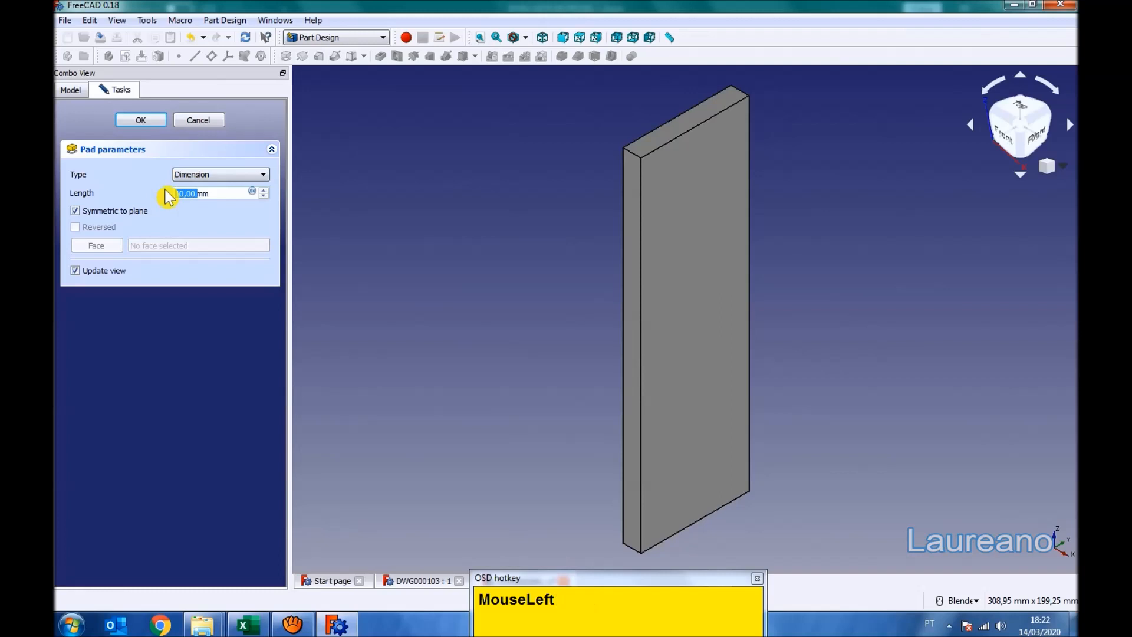
type("4970")
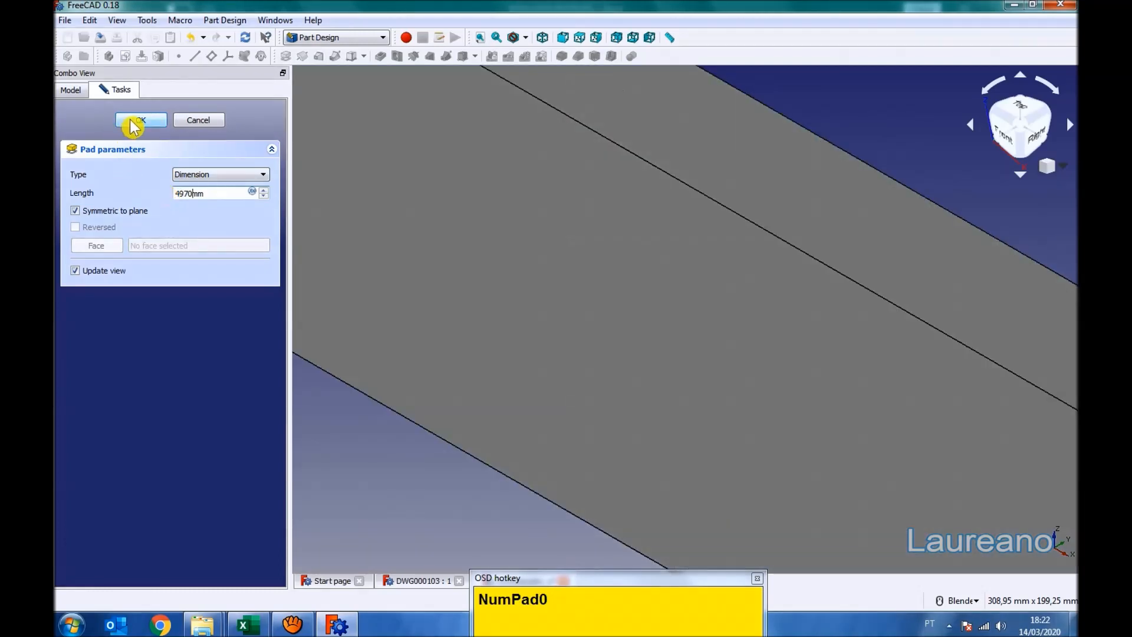
left_click(133, 125)
left_click(479, 37)
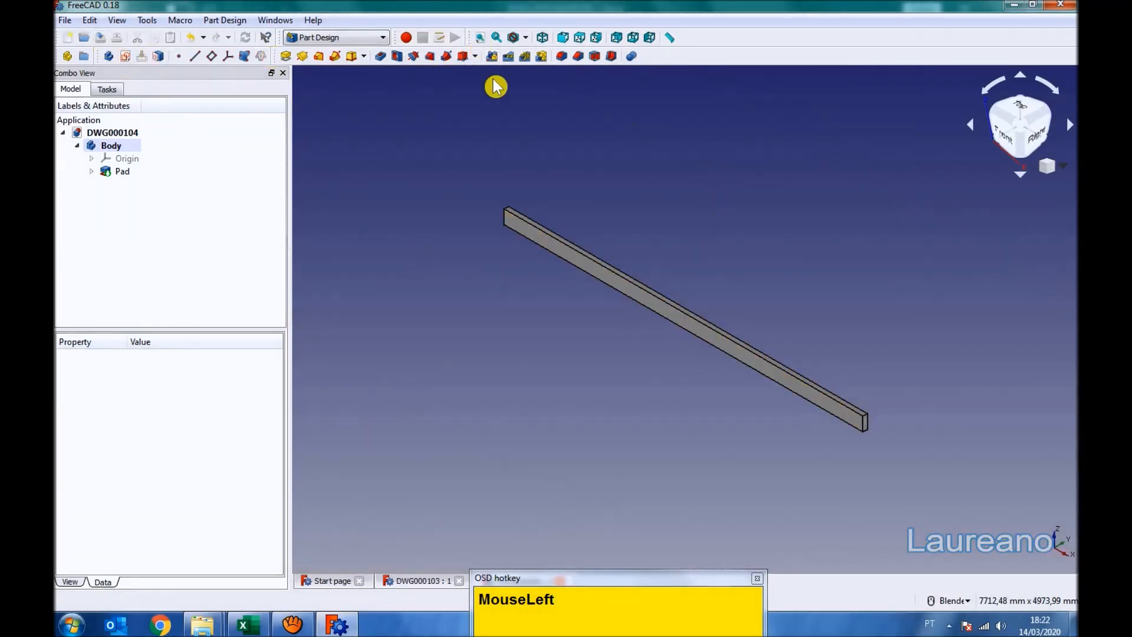
Measure the beam's length between its two upper end corners and delete the measurement
left_click_drag(539, 222, 505, 209)
left_click(505, 210)
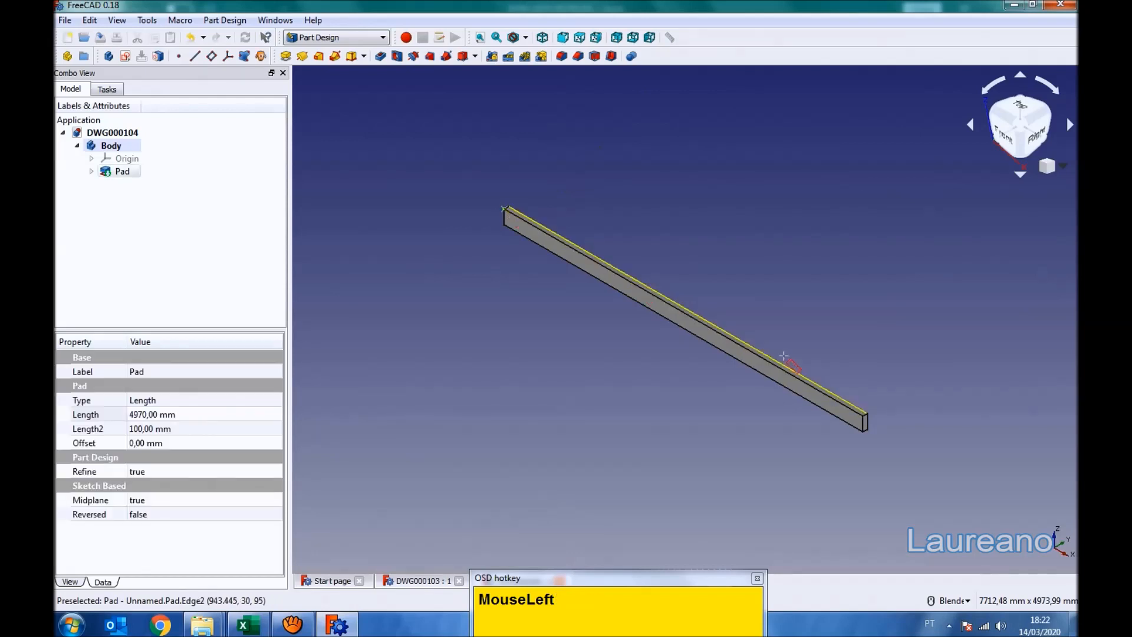
left_click(864, 416)
scroll(819, 202, "down", 2)
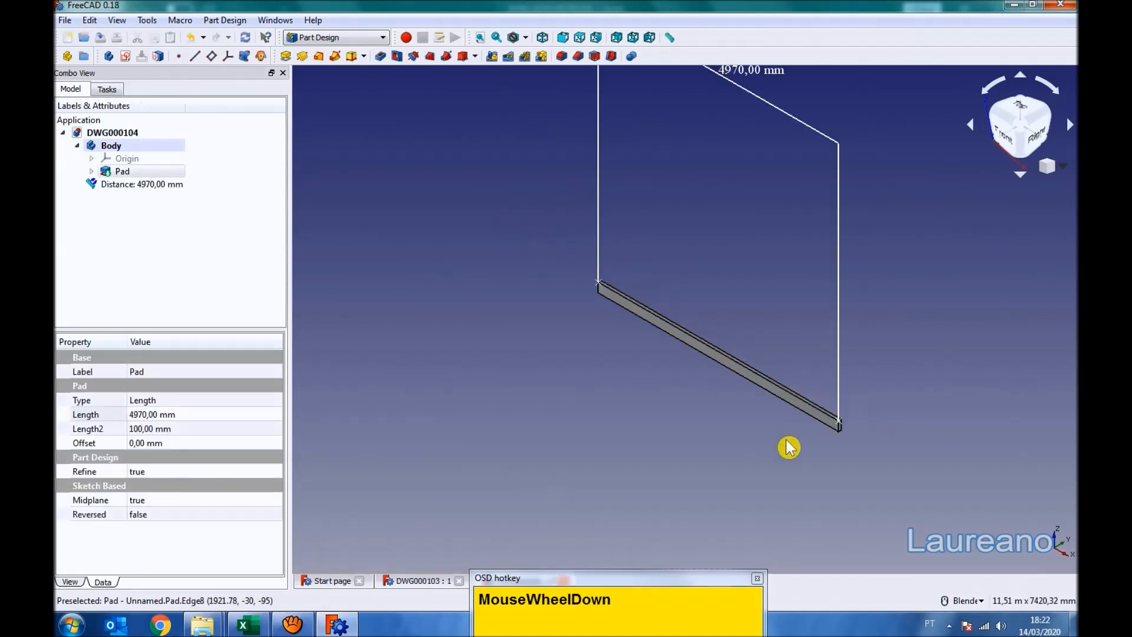
scroll(820, 202, "up", 1)
left_click(149, 185)
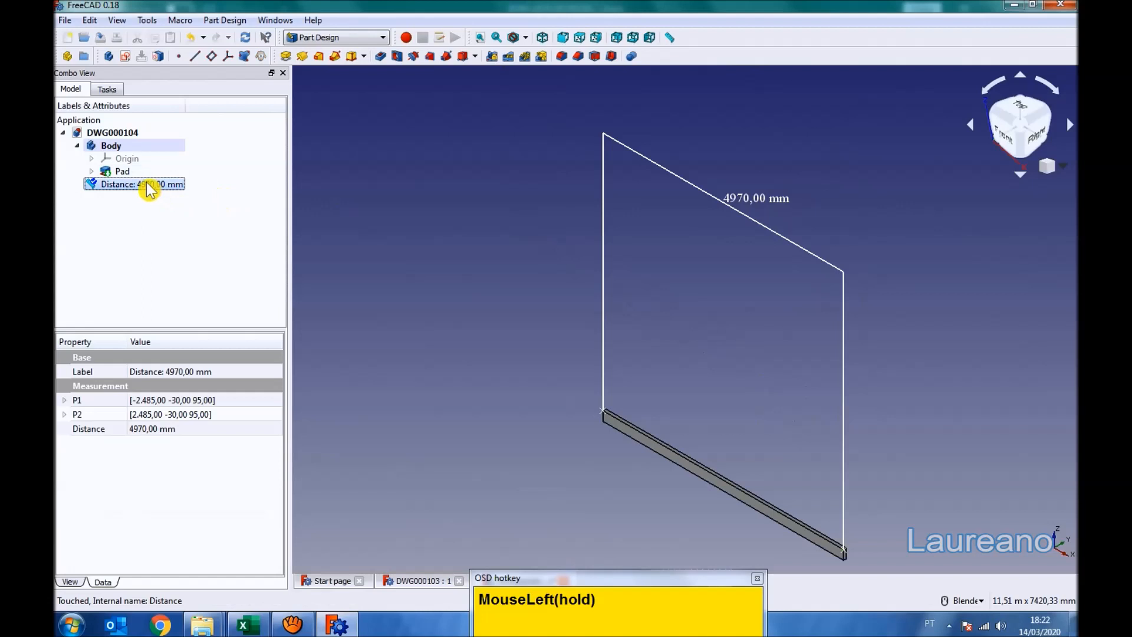
key("Delete")
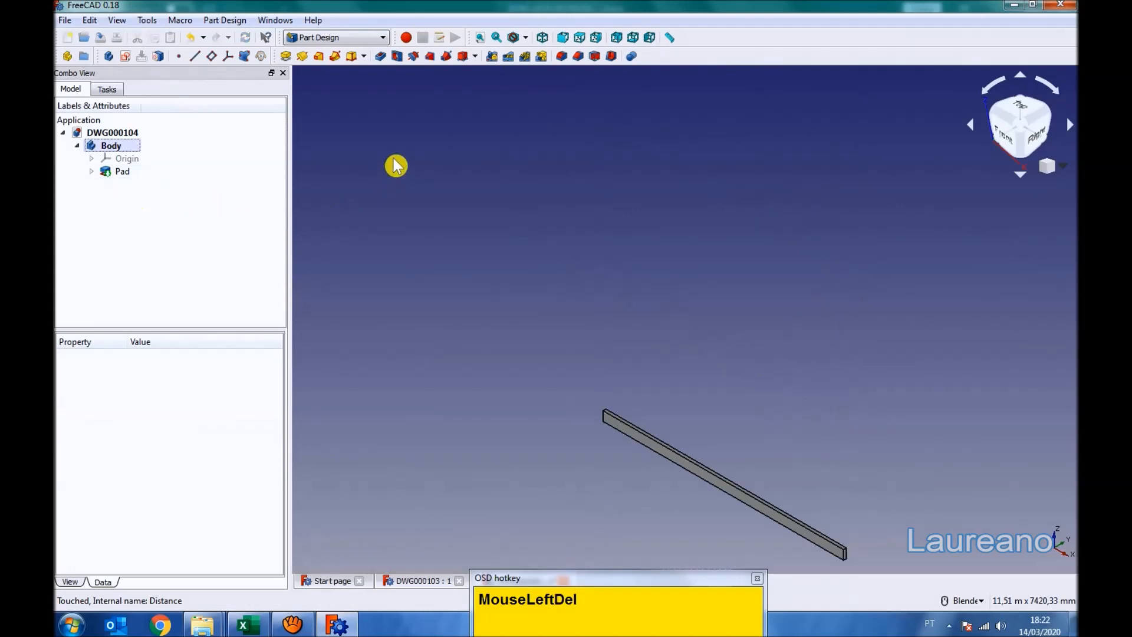
left_click(480, 37)
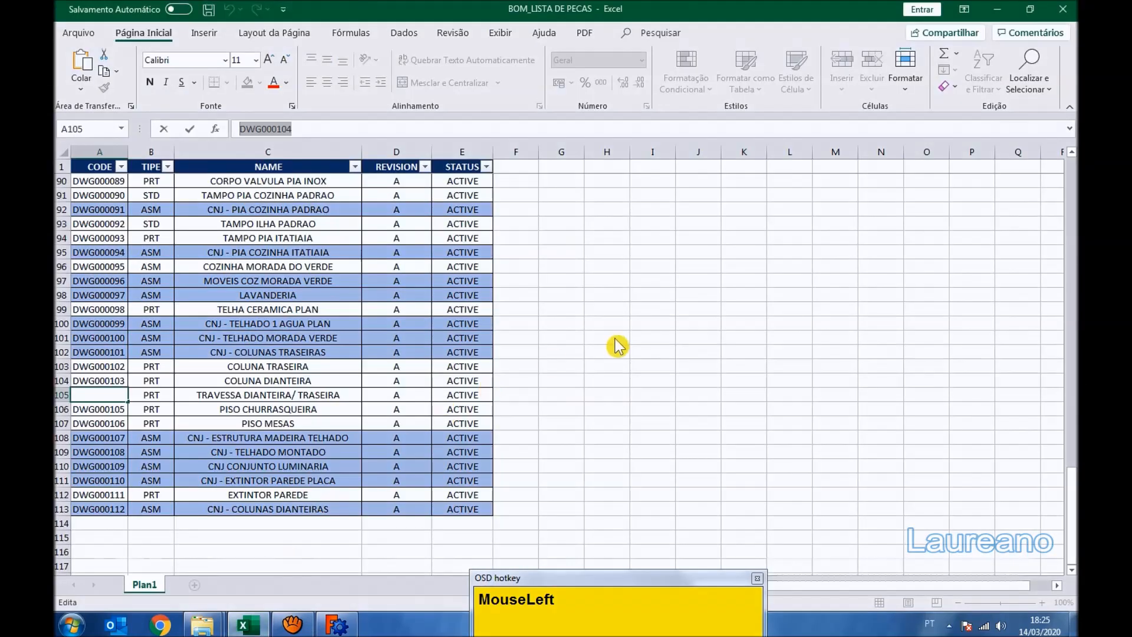
Copy the code DWG000101 of CNJ - COLUNAS TRASEIRAS from the Excel parts list
left_click(606, 337)
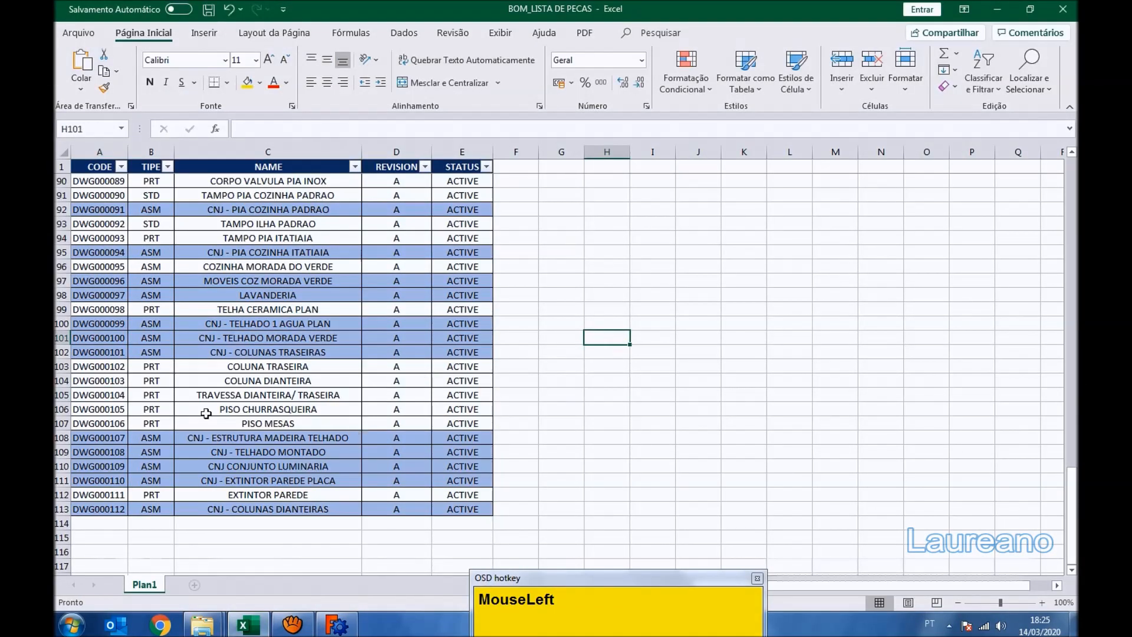
left_click(113, 350)
double_click(298, 129)
key("ctrl+c")
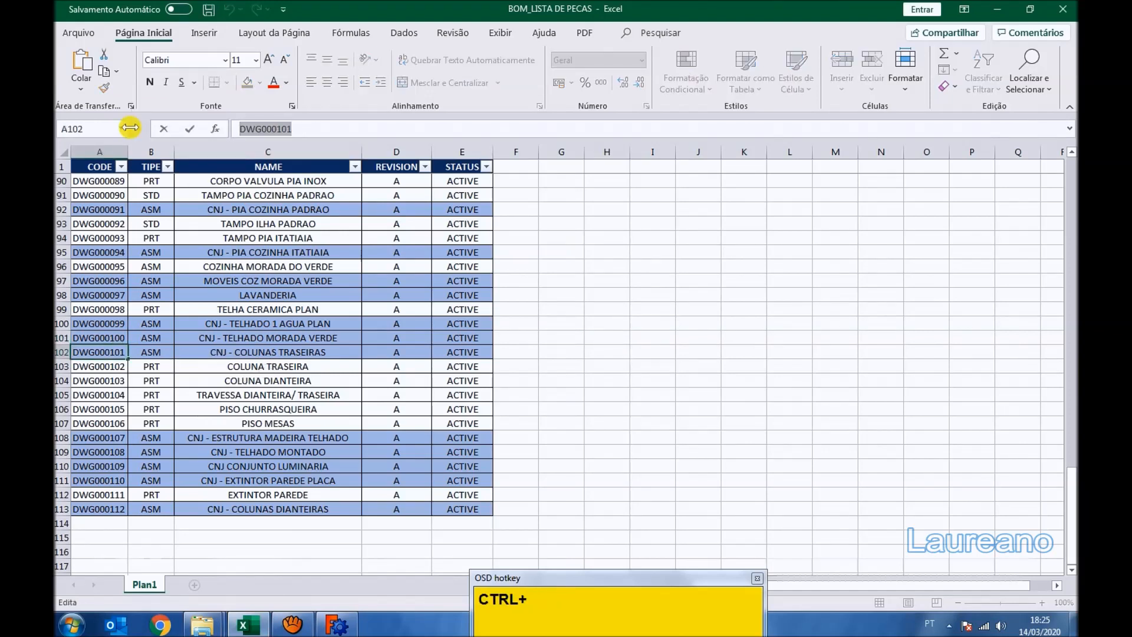
Switch to FreeCAD and activate the A2plus workbench
left_click(340, 626)
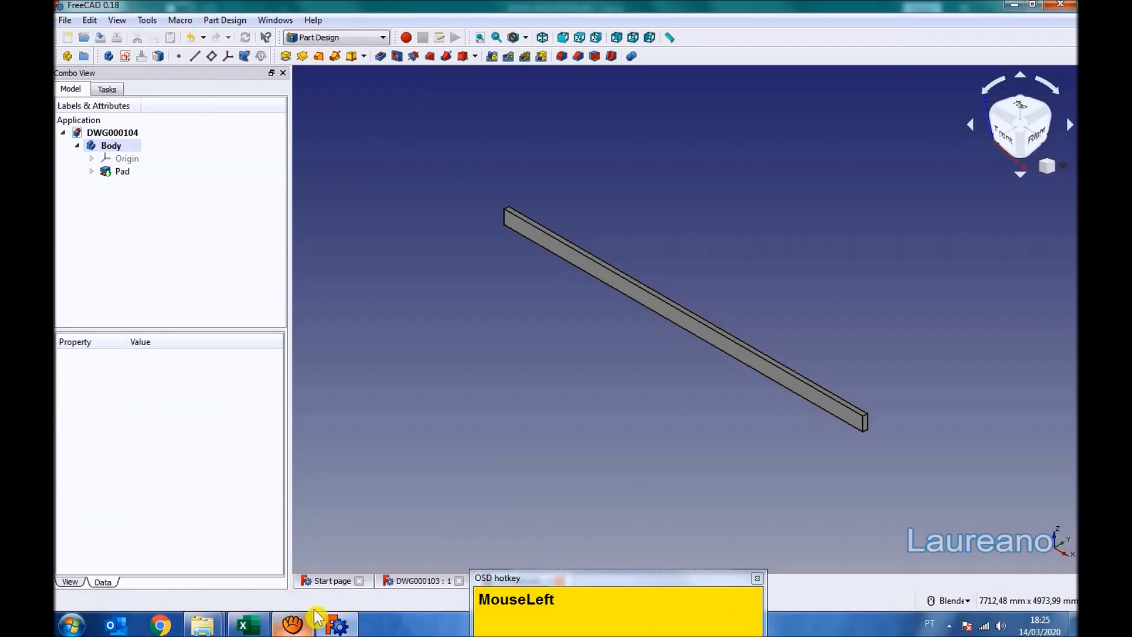
left_click(385, 39)
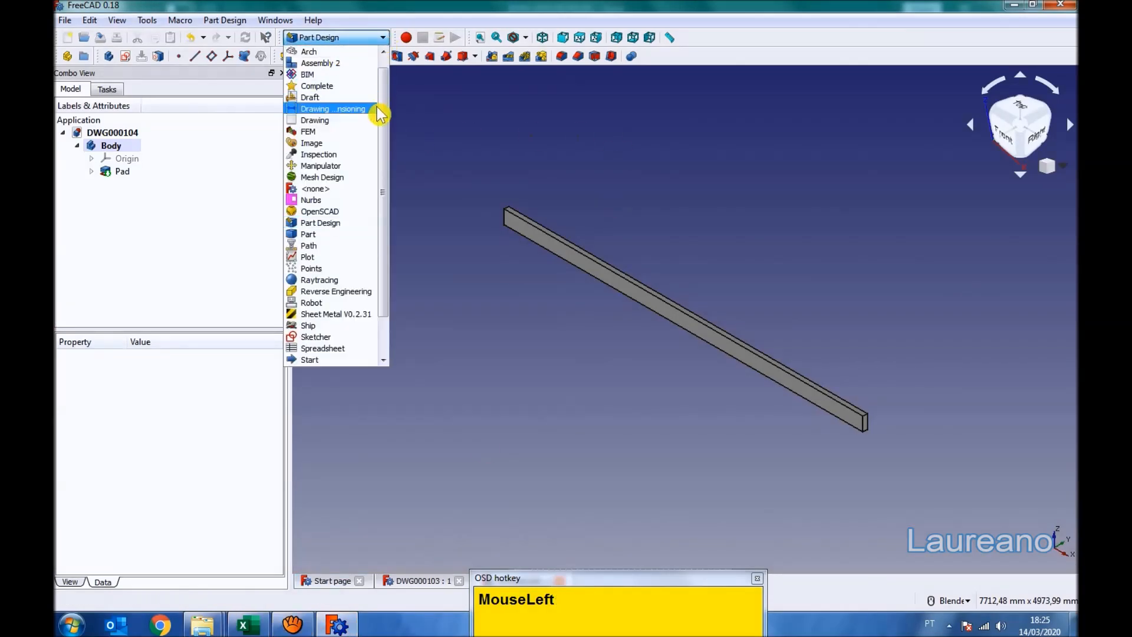
left_click(334, 59)
left_click(403, 147)
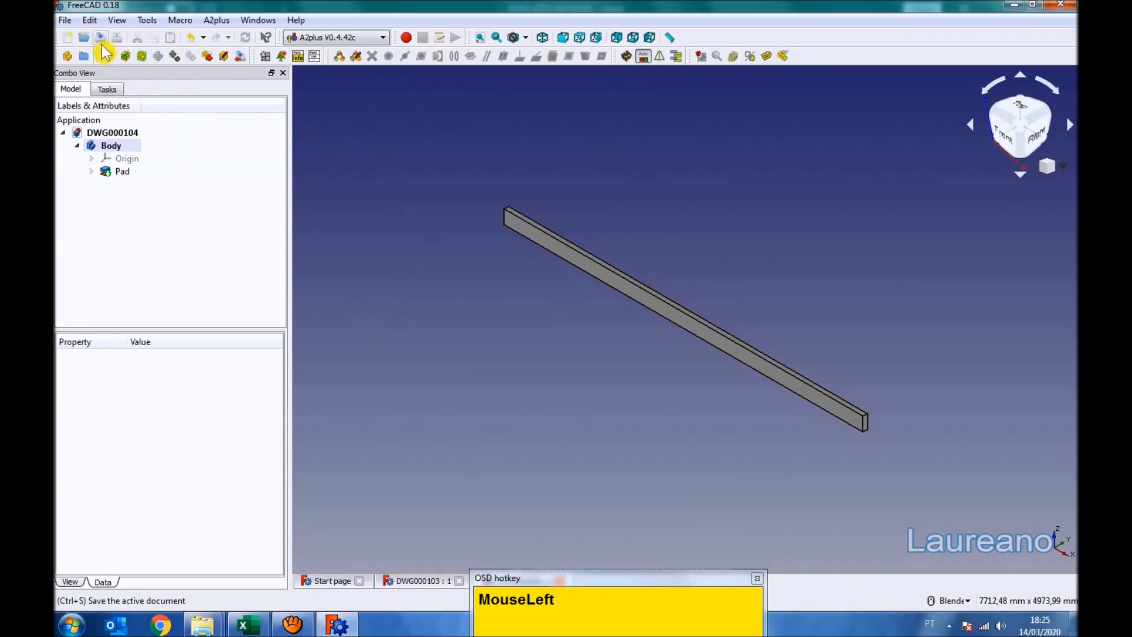
Create a new document, save it as DWG000101 in the PRODUTOS folder and show it in isometric view
left_click(67, 38)
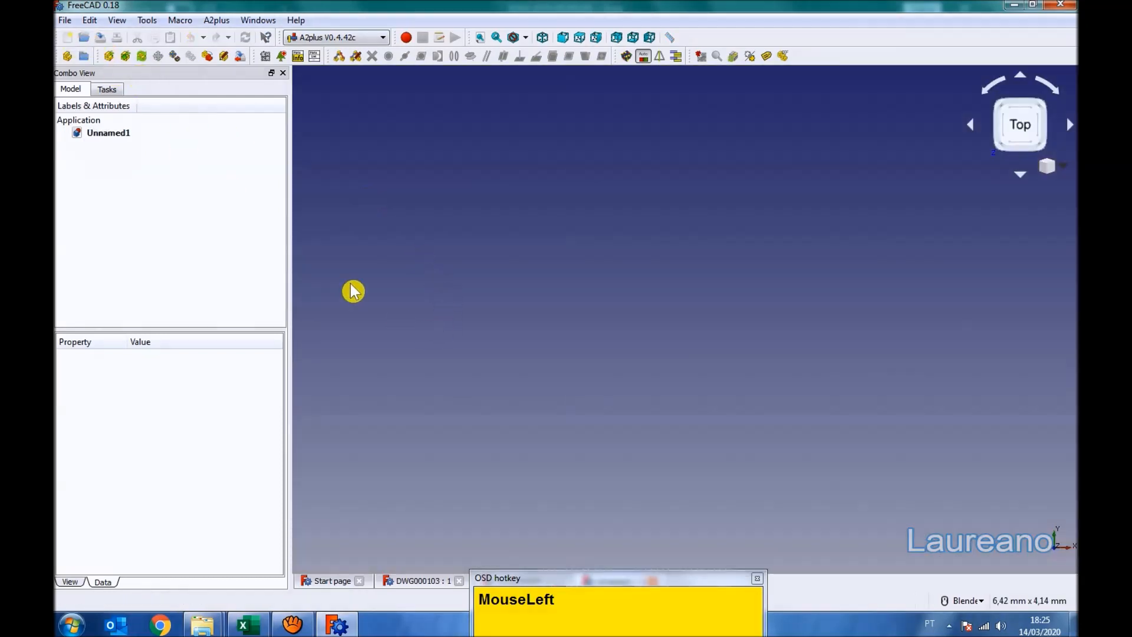
left_click(100, 38)
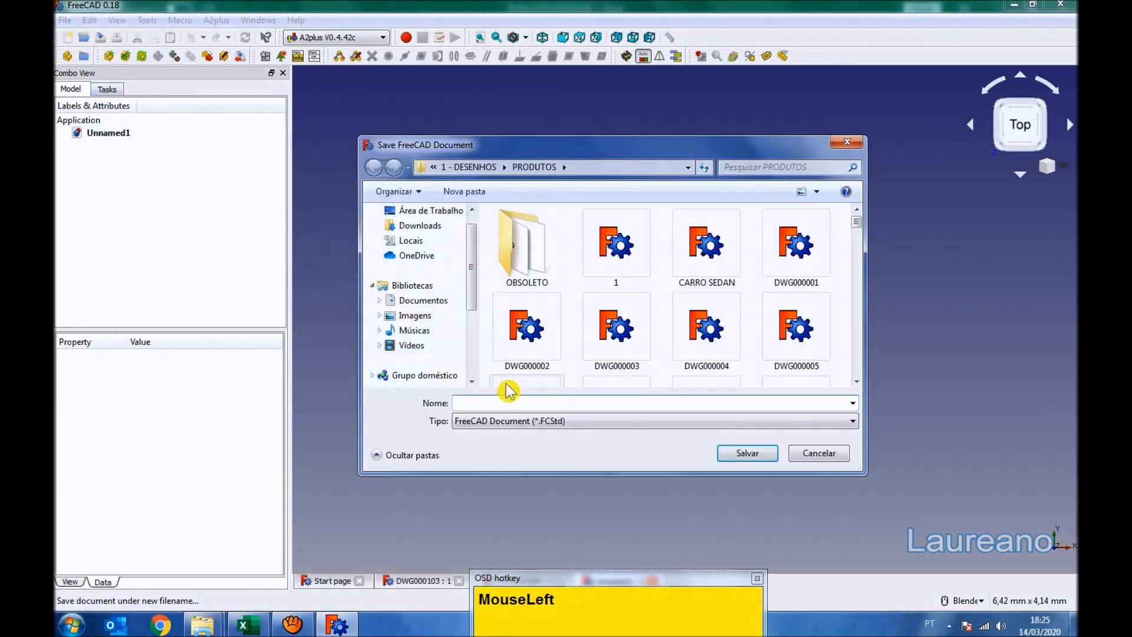
key("ctrl+v")
left_click(755, 457)
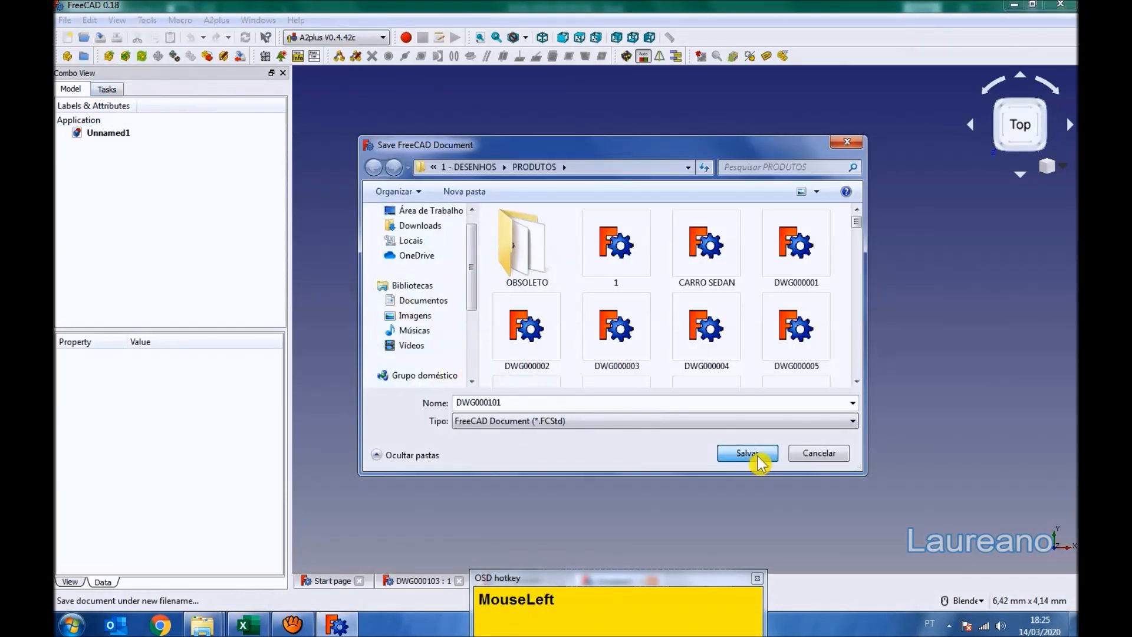
left_click(541, 38)
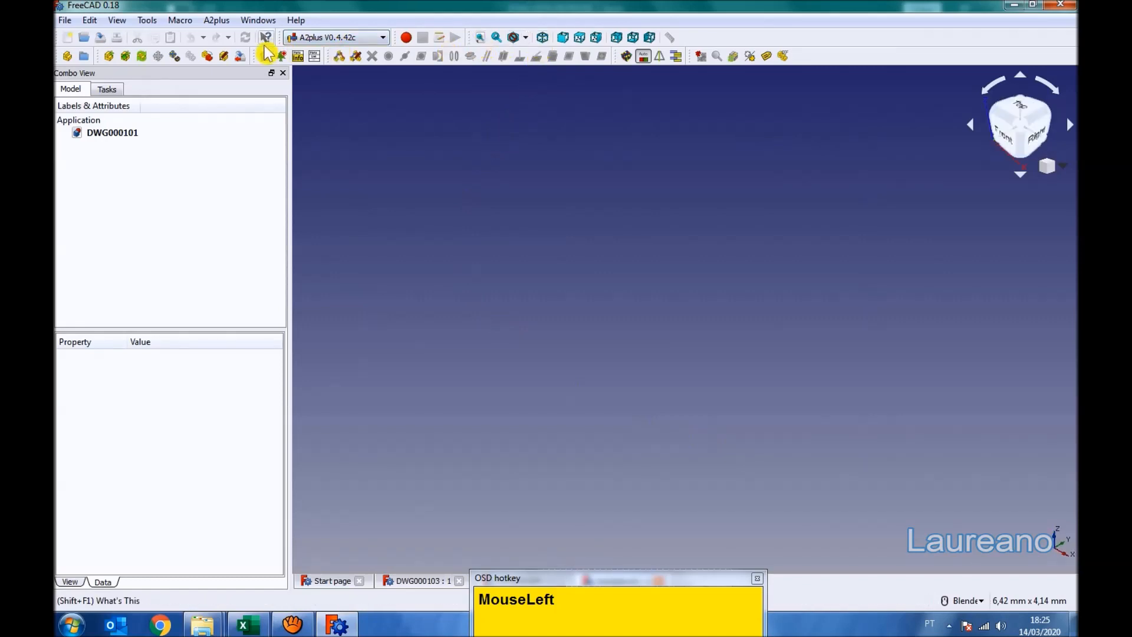
Start importing a part and set the file dialog to the PRODUTOS folder using its path copied from Windows Explorer
left_click(109, 56)
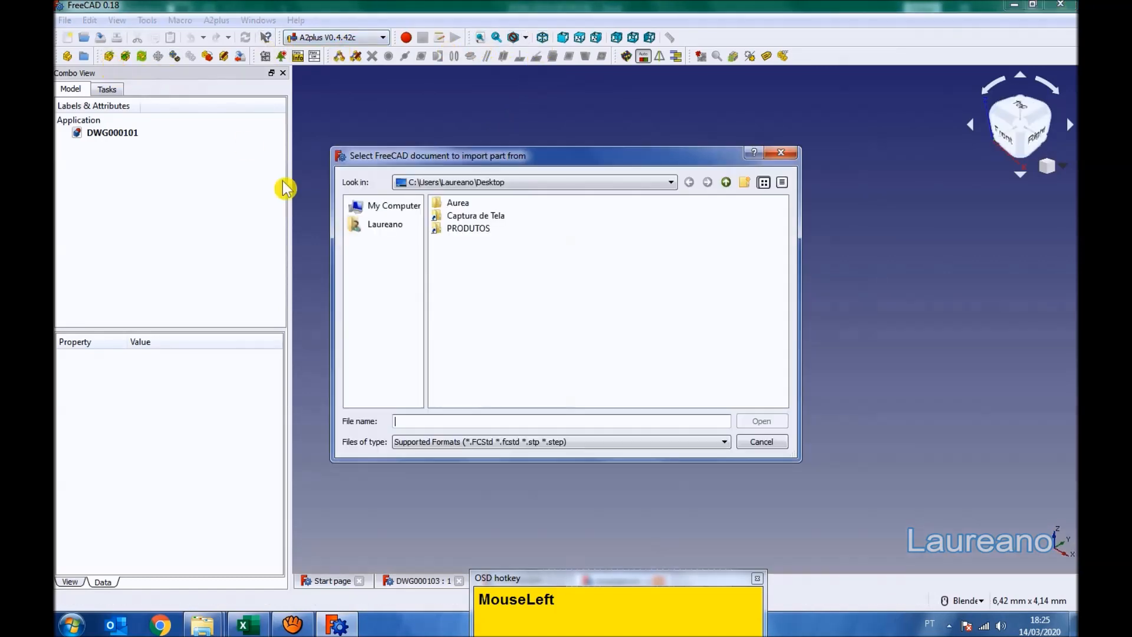
mouse_move(203, 624)
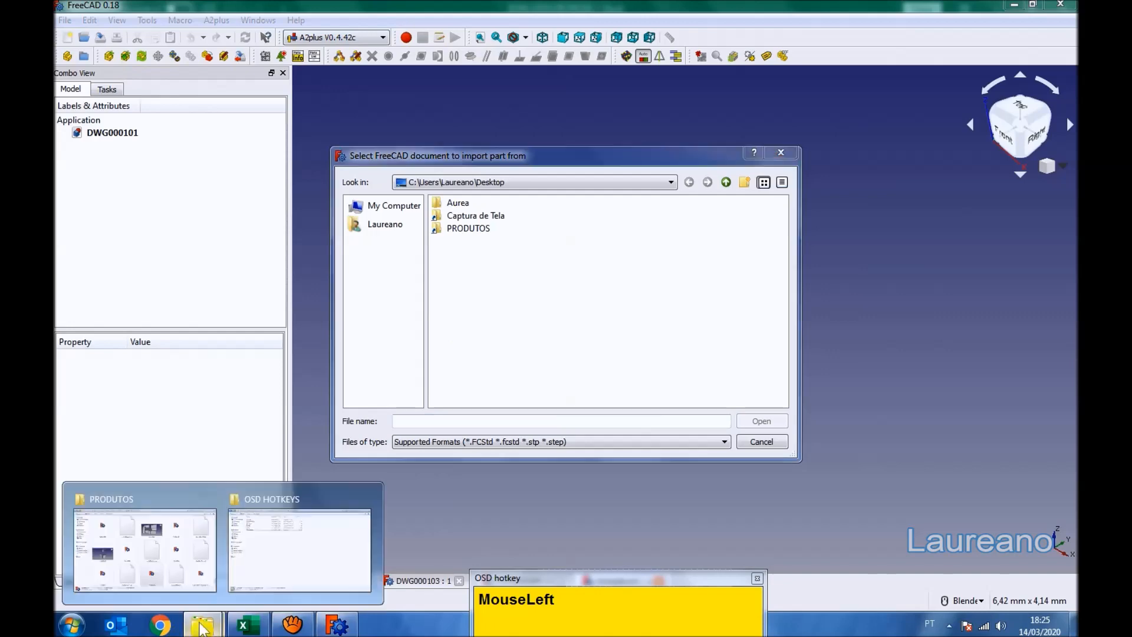
left_click(157, 534)
left_click(570, 27)
key("ctrl+c")
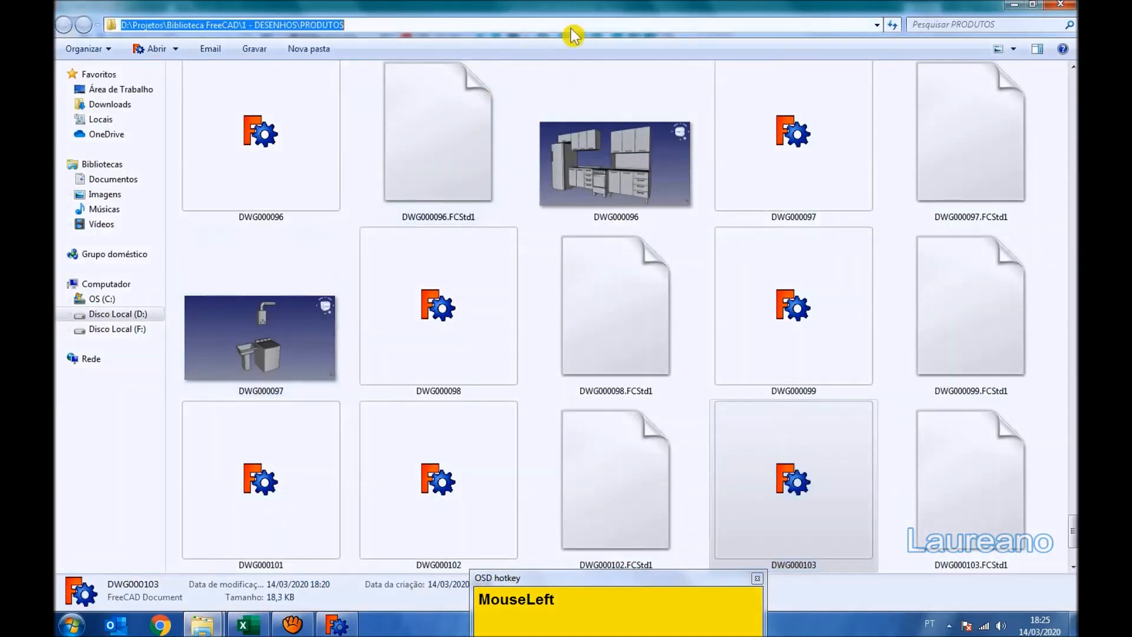
left_click(337, 624)
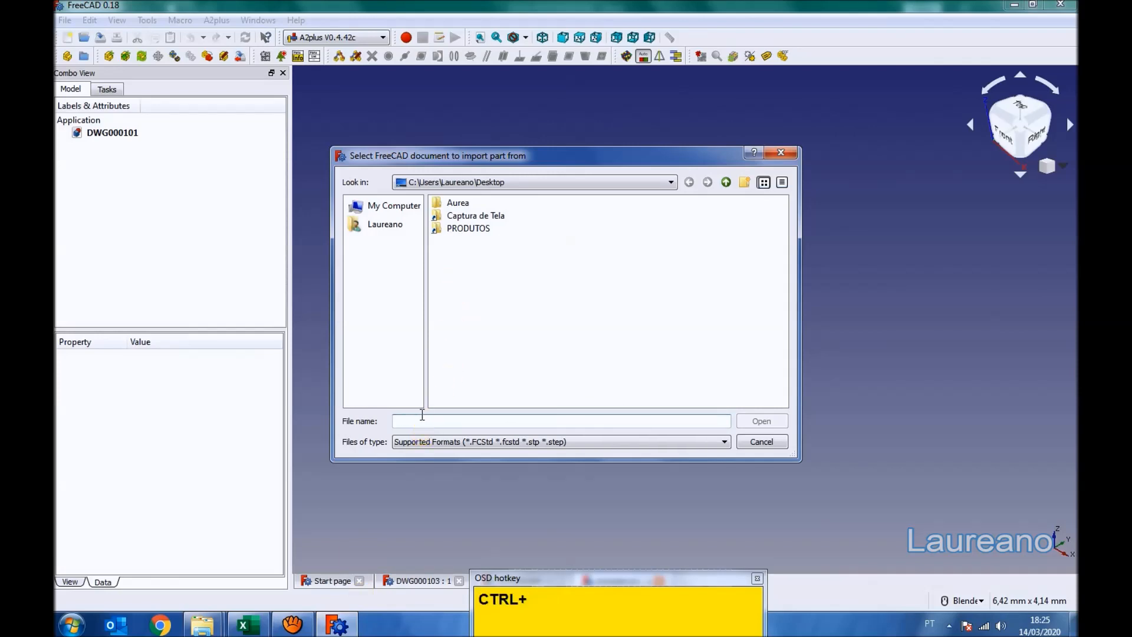
key("ctrl+v")
key("Return")
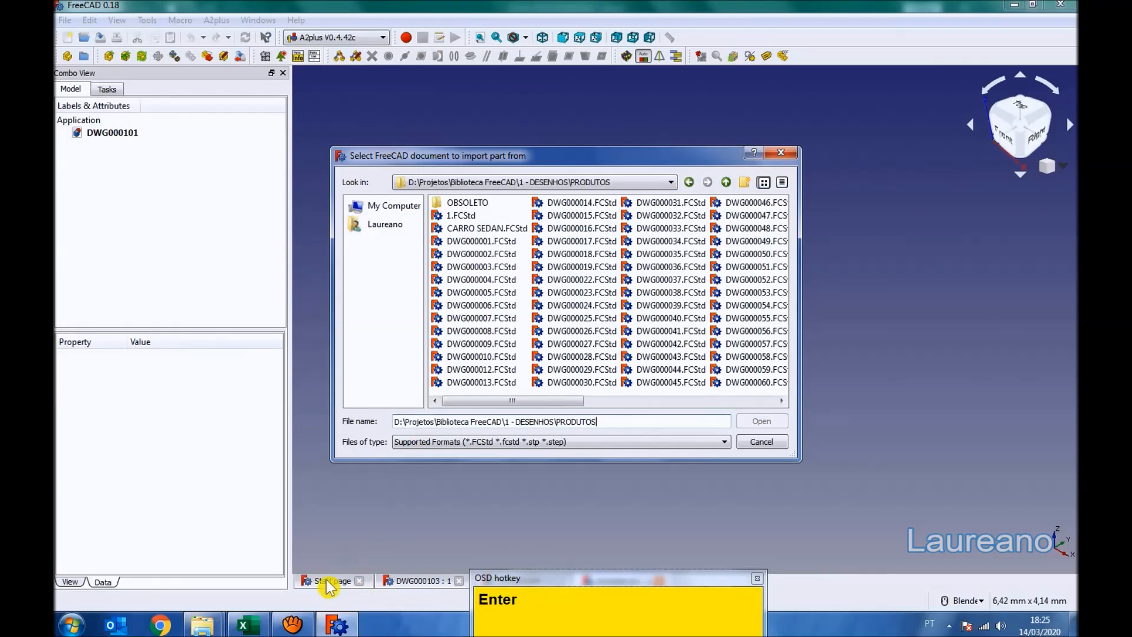
Check the part codes in the Excel list and import the beam DWG000104.FCStd into the assembly
left_click(248, 624)
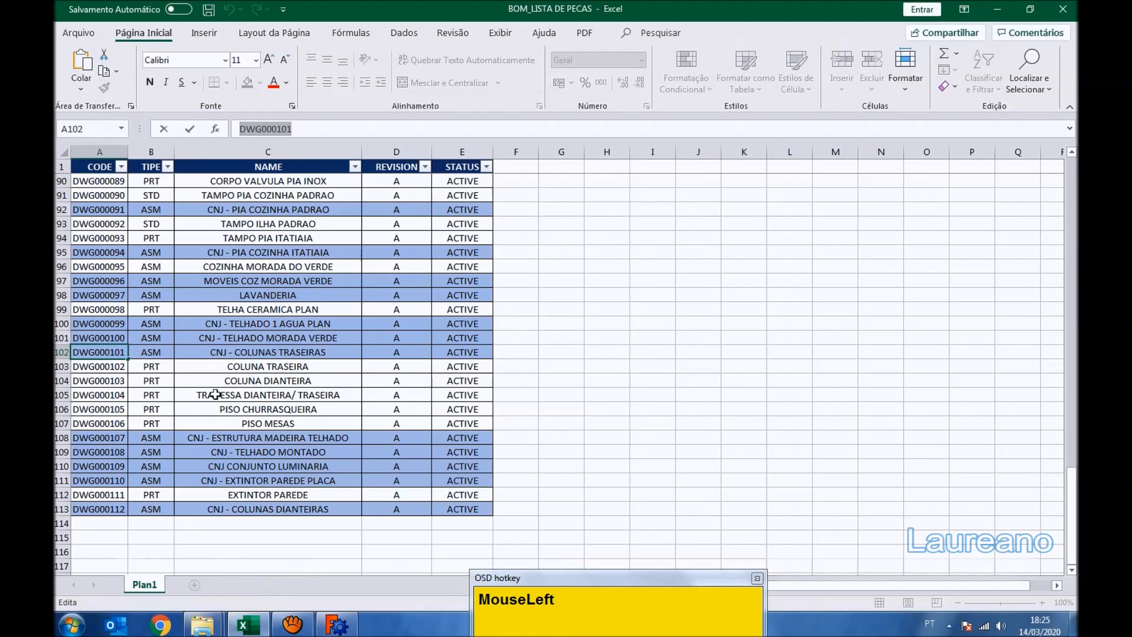
left_click(338, 624)
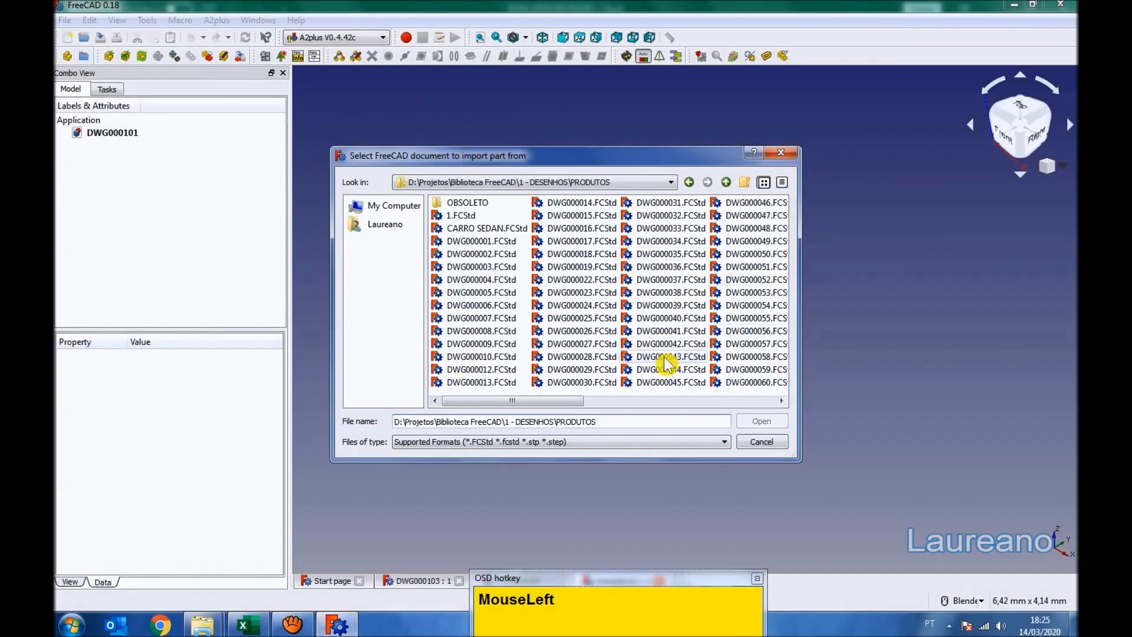
left_click_drag(541, 400, 761, 415)
left_click(653, 330)
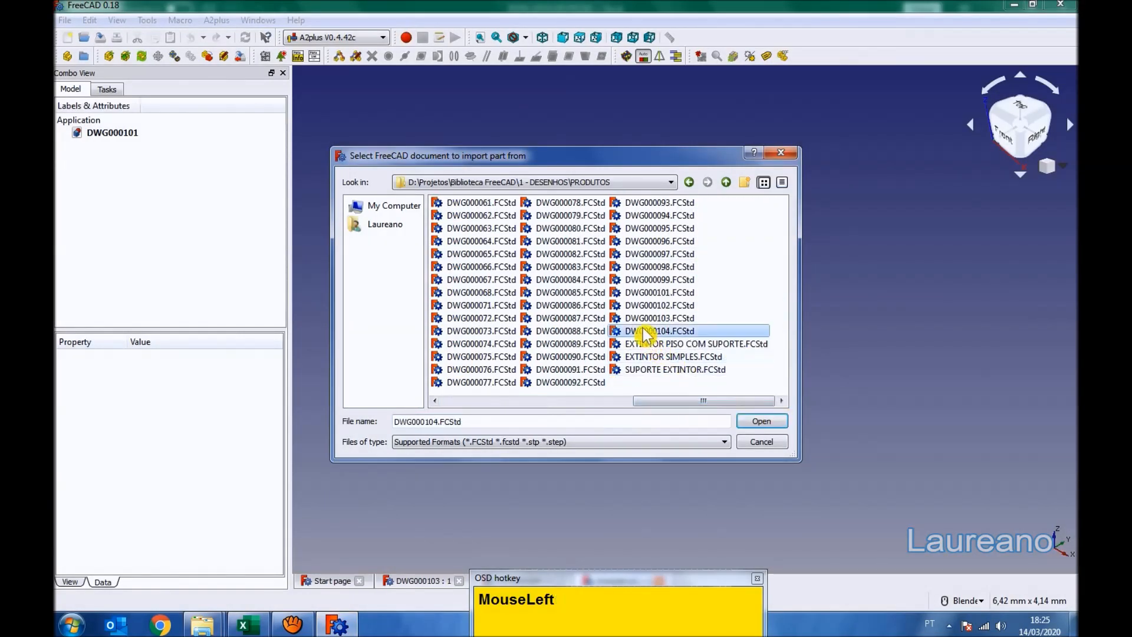
left_click(757, 422)
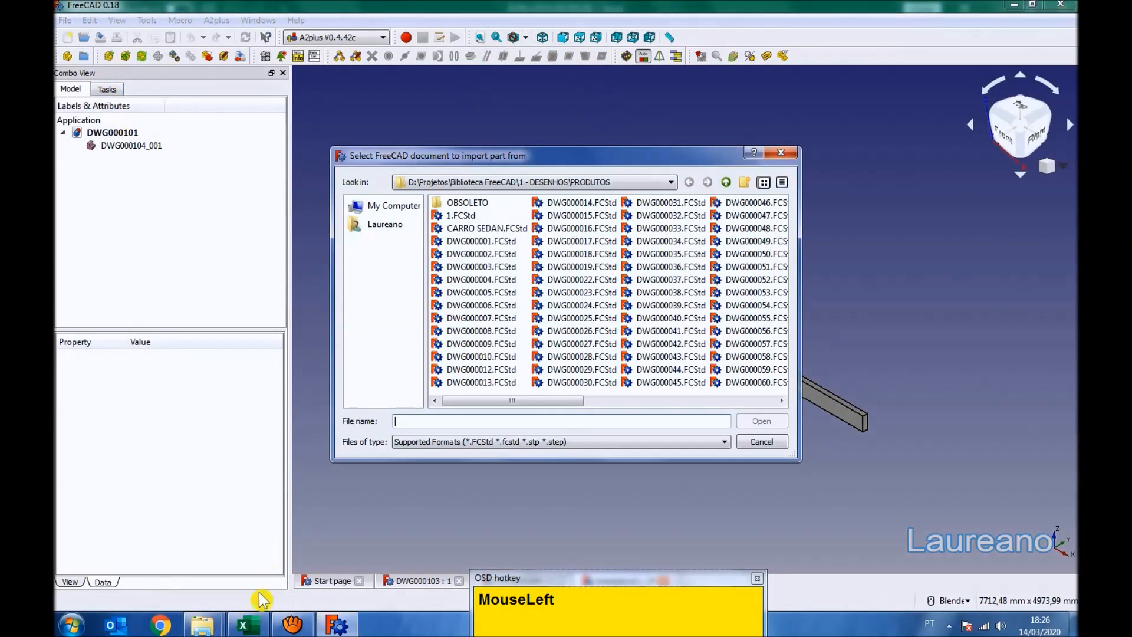
Check the column's code in the Excel list, import DWG000102.FCStd and place it near the beam's rear-left end
left_click(260, 626)
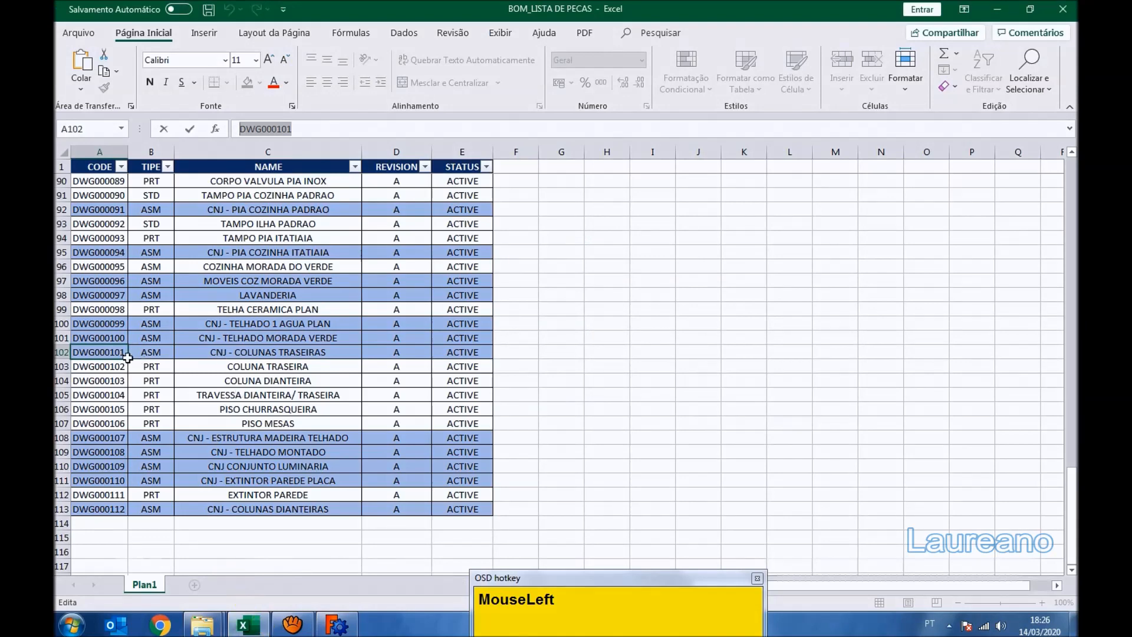
left_click(337, 626)
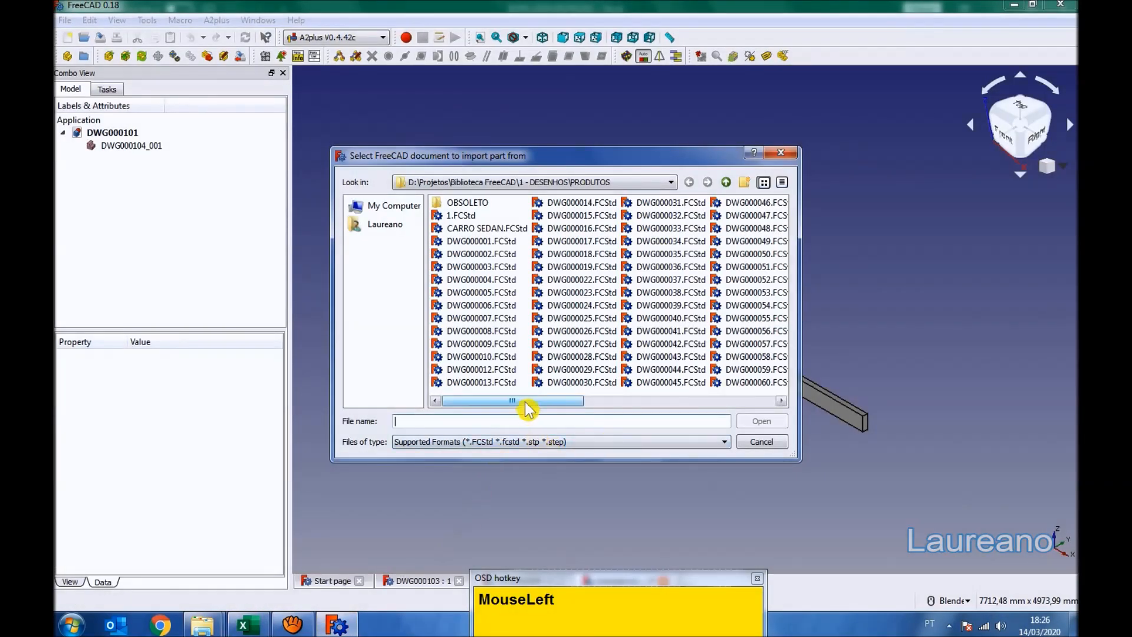
left_click_drag(526, 403, 785, 421)
left_click(652, 306)
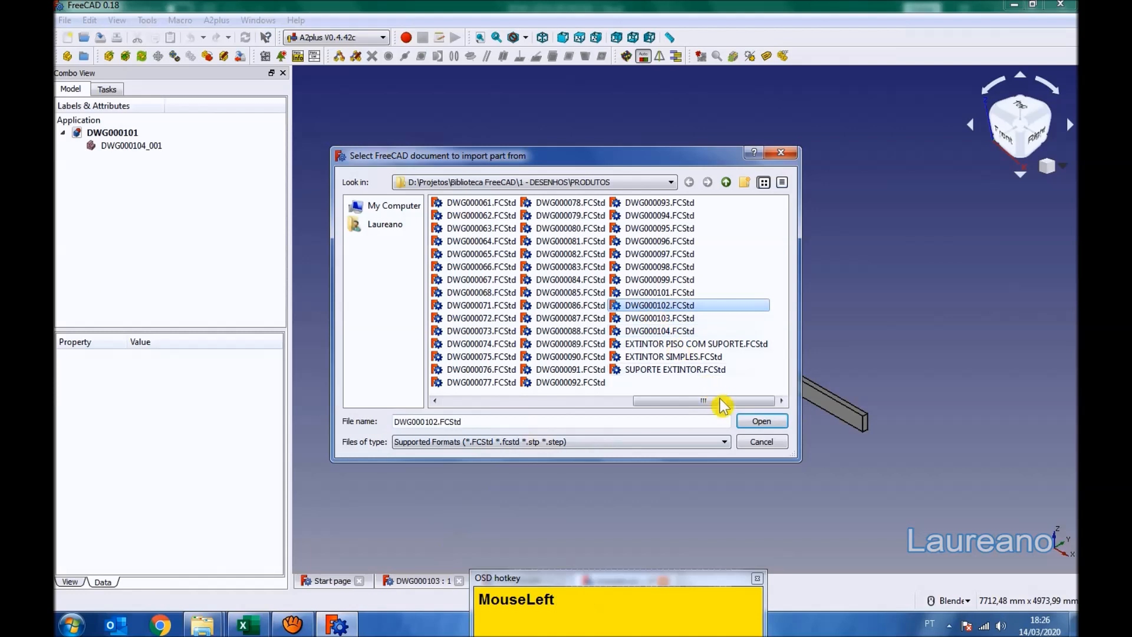
left_click(753, 425)
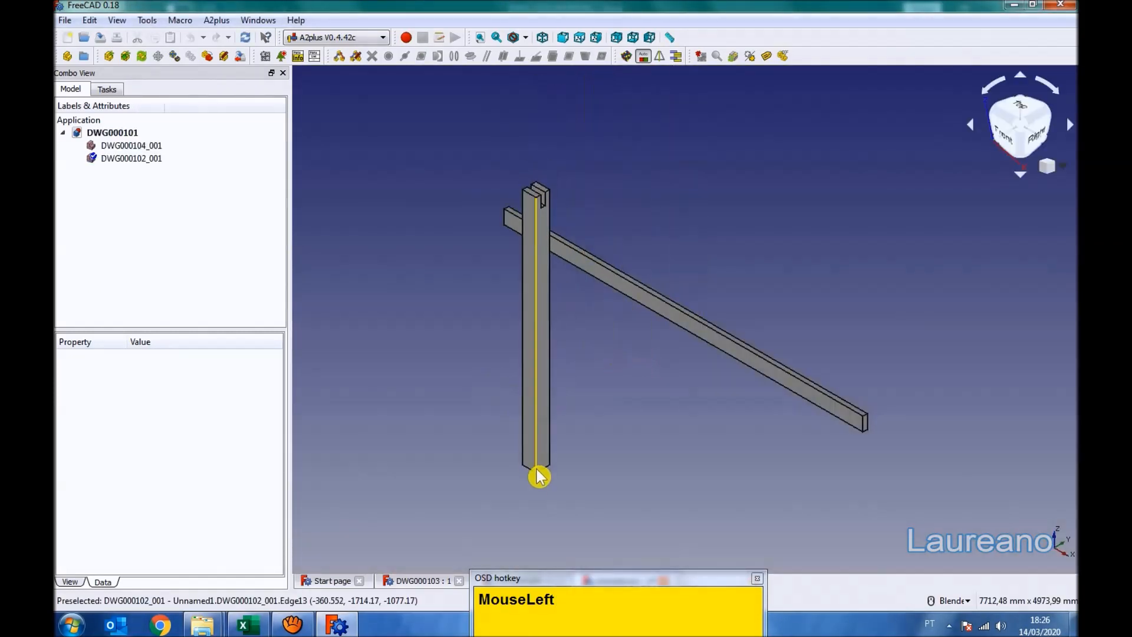
left_click(525, 507)
left_click(468, 369)
Duplicate the imported column DWG000102_001 and place the copy in the assembly
scroll(517, 230, "up", 4)
scroll(496, 268, "down", 3)
scroll(465, 306, "down", 3)
left_click(465, 306)
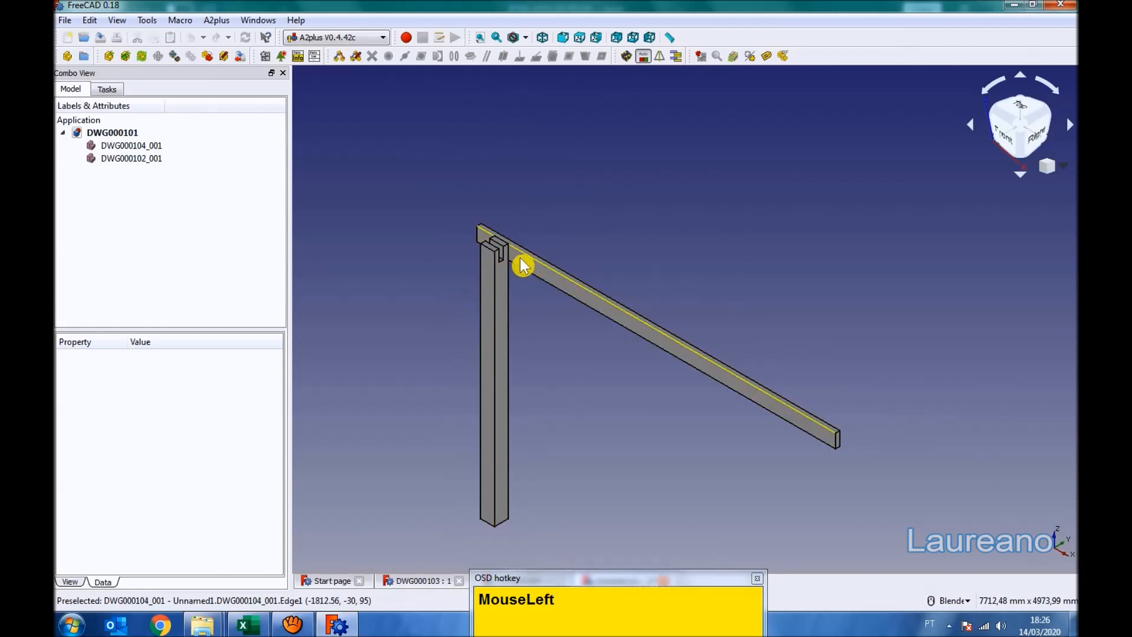
scroll(511, 274, "up", 3)
scroll(516, 223, "down", 4)
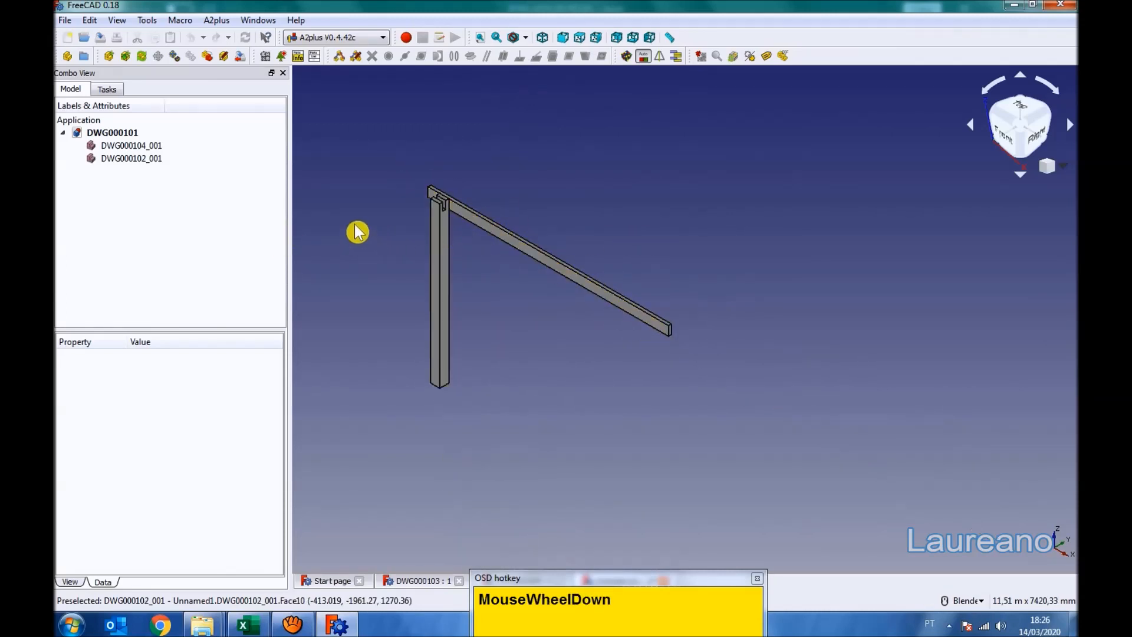
left_click(123, 160)
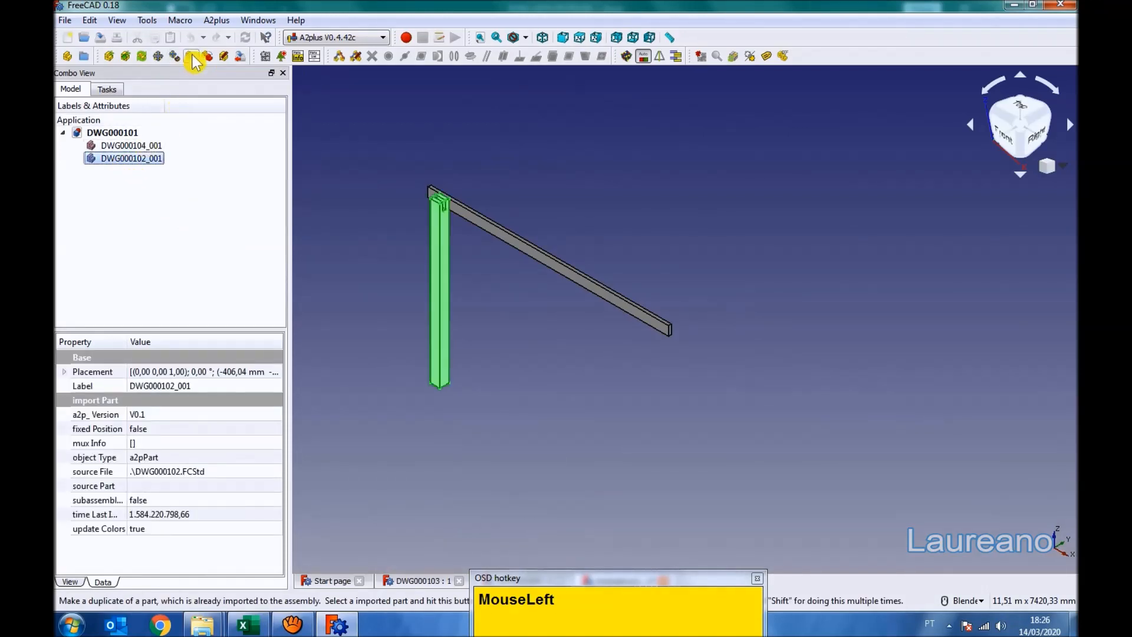
left_click(192, 59)
left_click(561, 458)
left_click(506, 341)
scroll(460, 207, "up", 8)
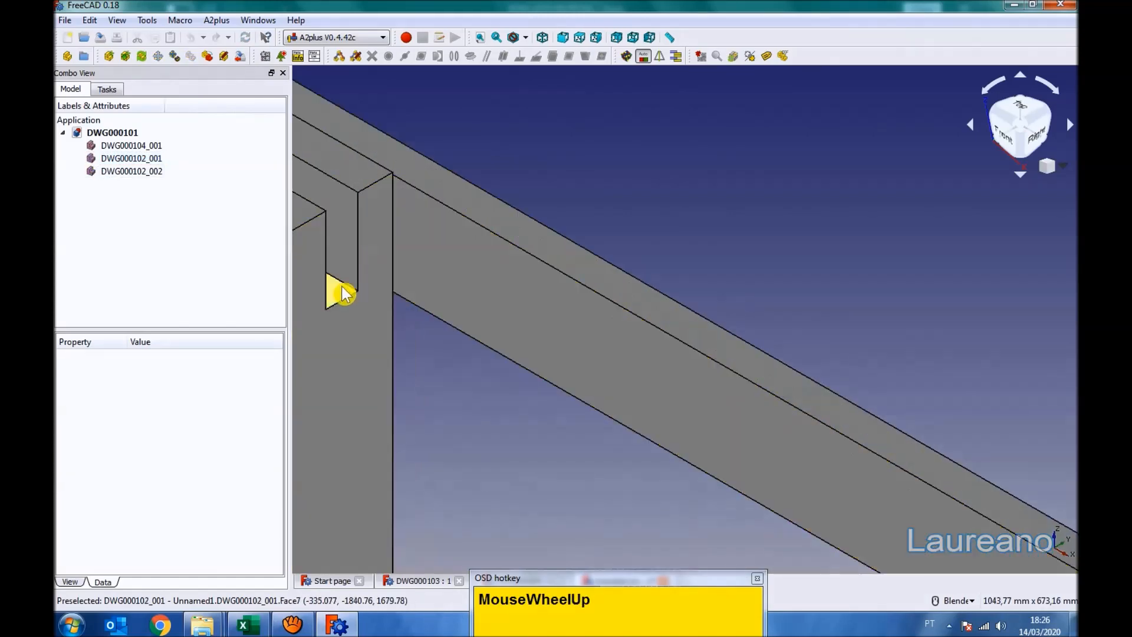
Add an opposed plane-coincident constraint with 0 mm offset between the notch floor of column DWG000102_001 and the underside of beam DWG000104_001
left_click(343, 293)
scroll(501, 391, "down", 5)
middle_click_drag(501, 392, 508, 344)
scroll(527, 418, "down", 5)
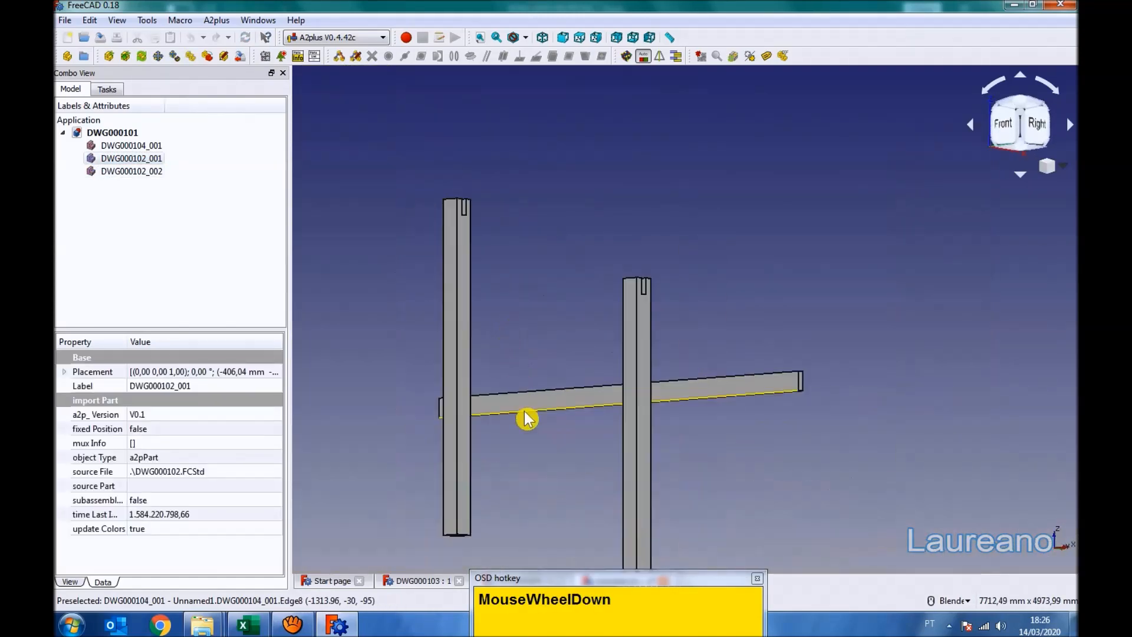
middle_click_drag(526, 419, 503, 430)
scroll(503, 430, "up", 5)
left_click(503, 442, "ctrl")
scroll(503, 442, "down", 5)
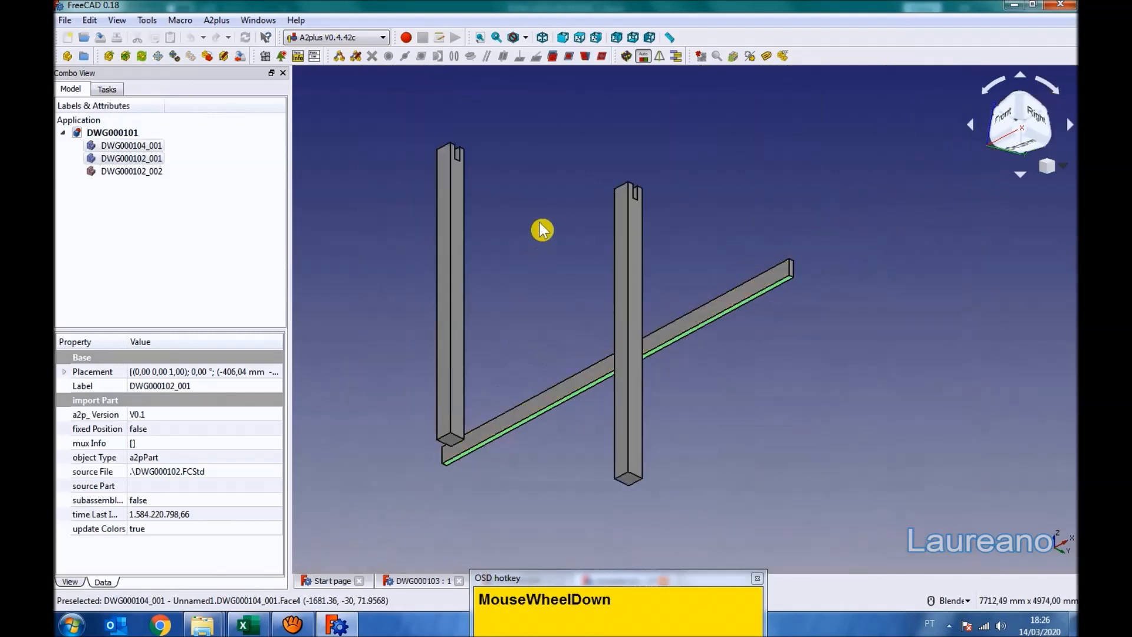
left_click(568, 59)
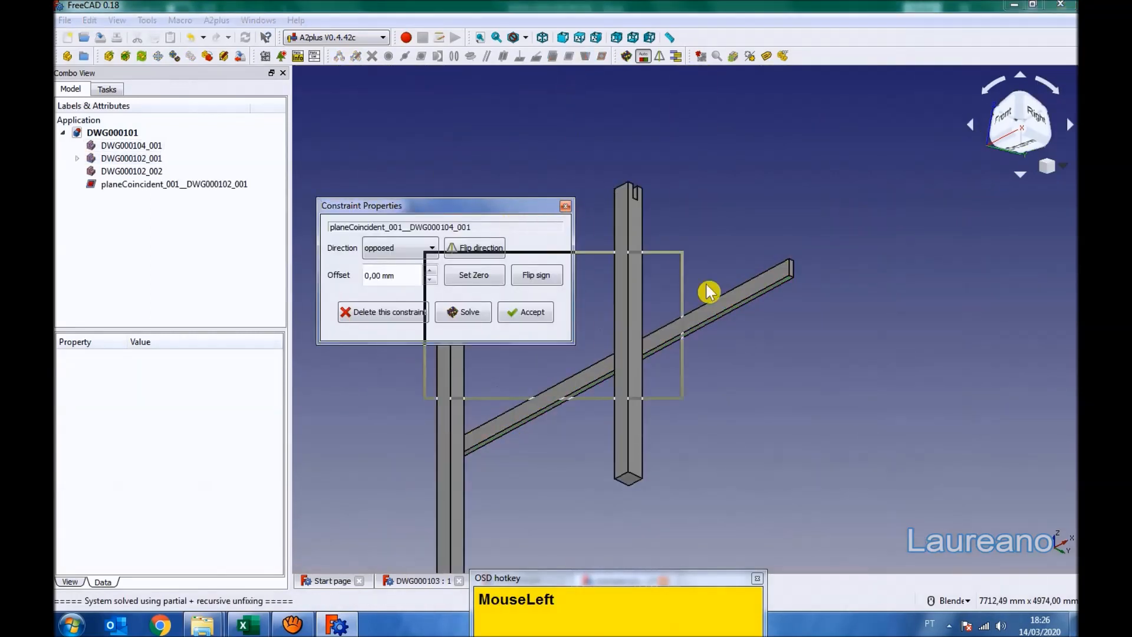
left_click_drag(837, 369, 838, 369)
left_click(875, 479)
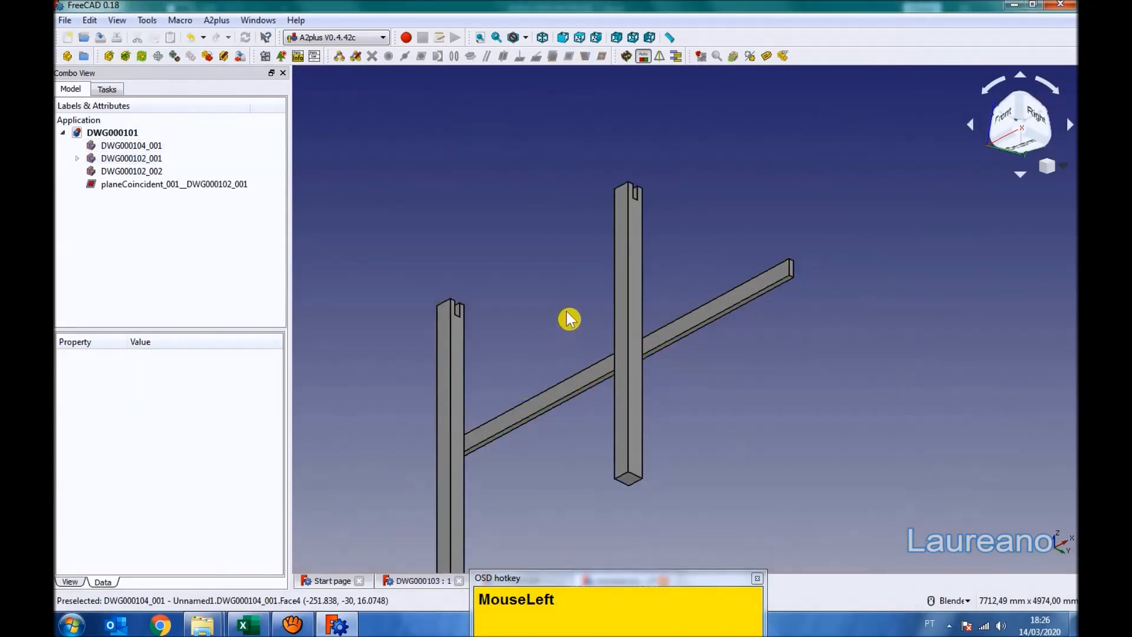
Add a plane-coincident constraint between the notch floor of column DWG000102_002 and the underside of the beam
scroll(571, 316, "down", 3)
middle_click_drag(641, 298, 606, 375)
scroll(605, 374, "up", 5)
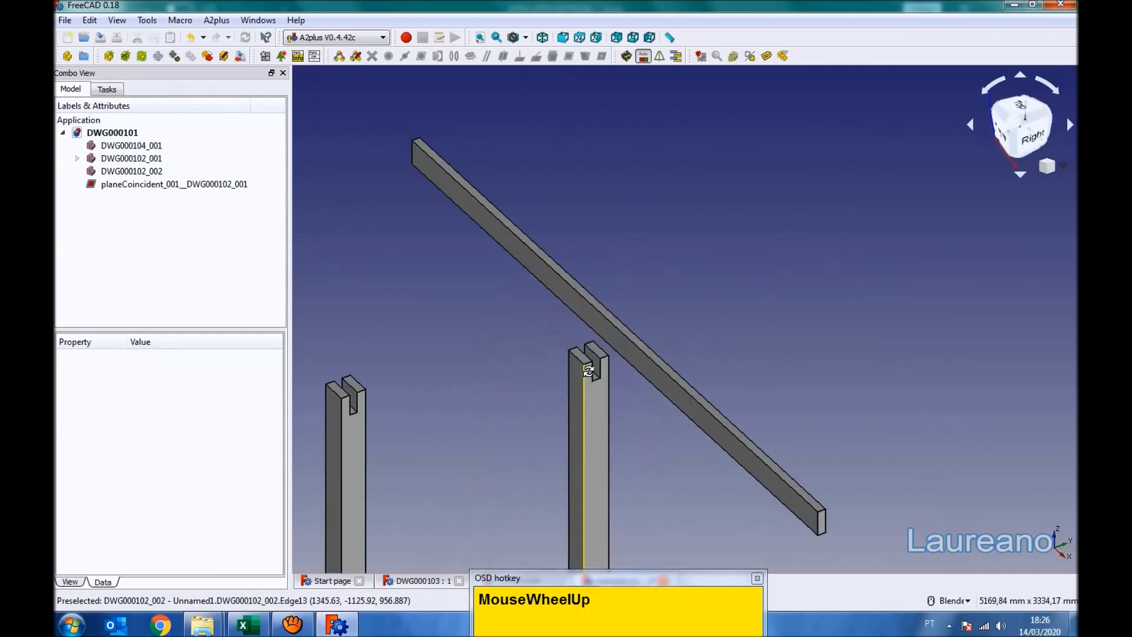
scroll(599, 384, "down", 5)
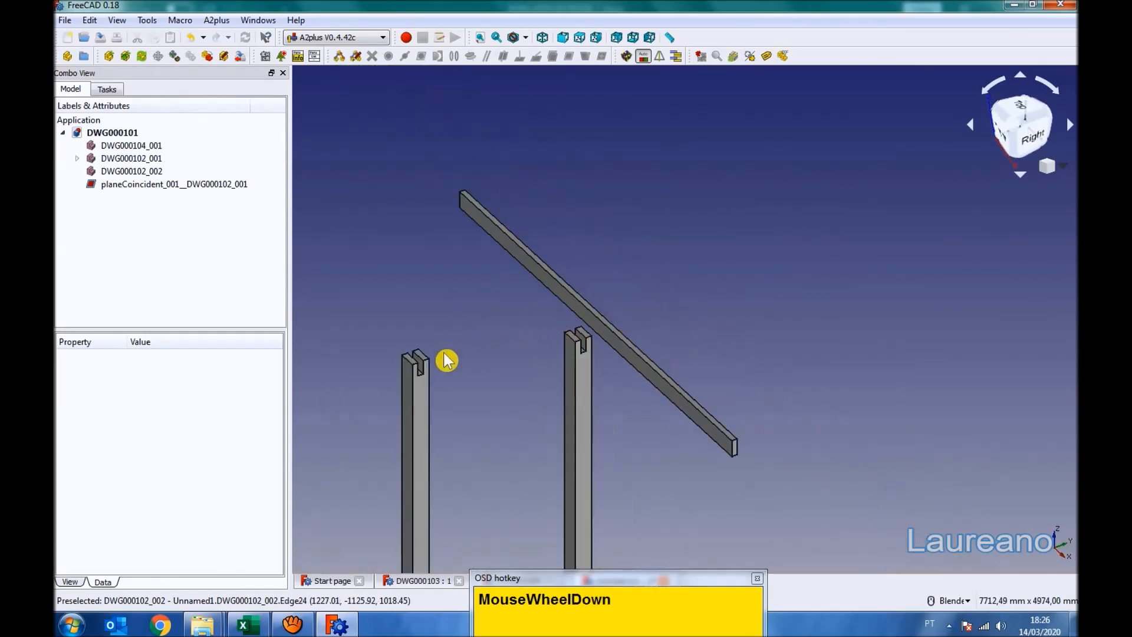
scroll(425, 374, "up", 3)
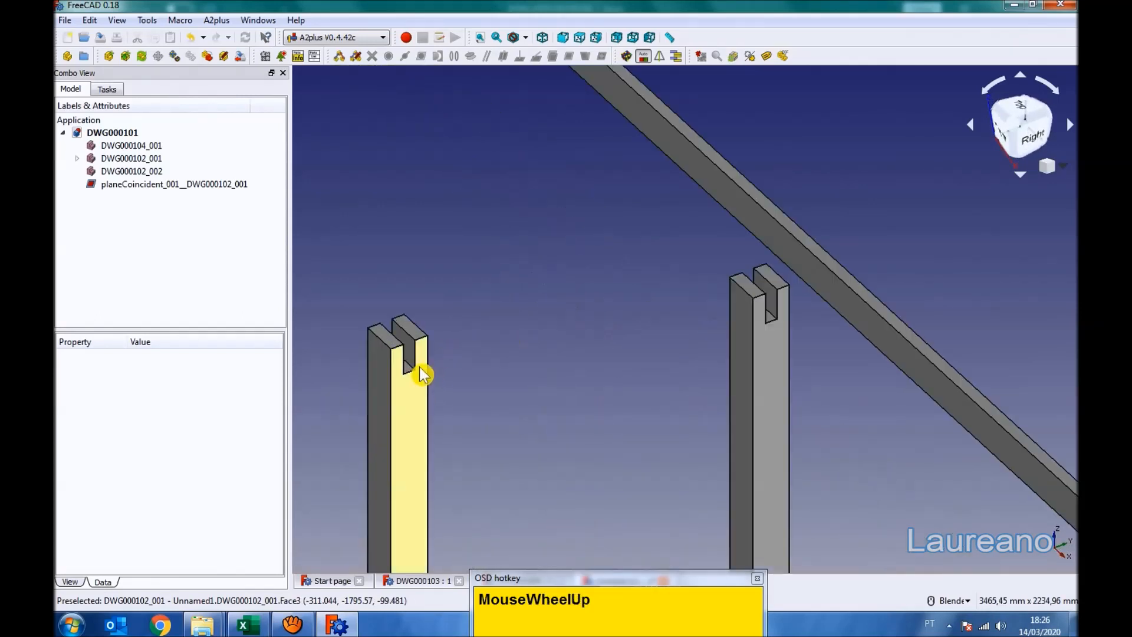
left_click(771, 321)
scroll(720, 324, "down", 5)
middle_click_drag(721, 324, 808, 298)
scroll(808, 298, "up", 3)
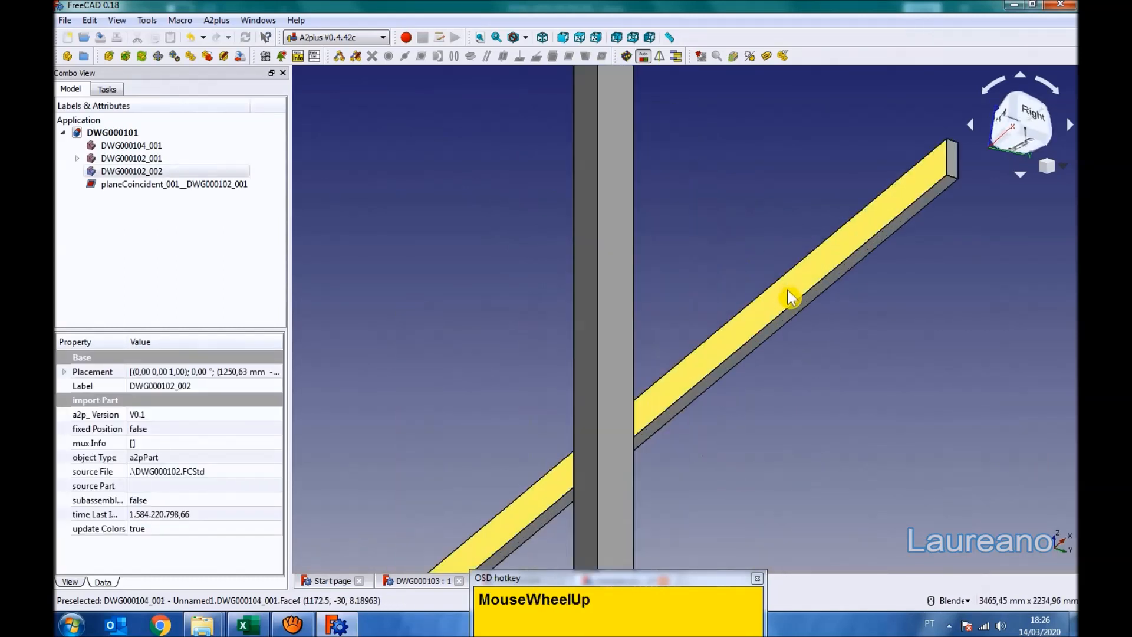
left_click(809, 296, "ctrl")
scroll(745, 260, "down", 3)
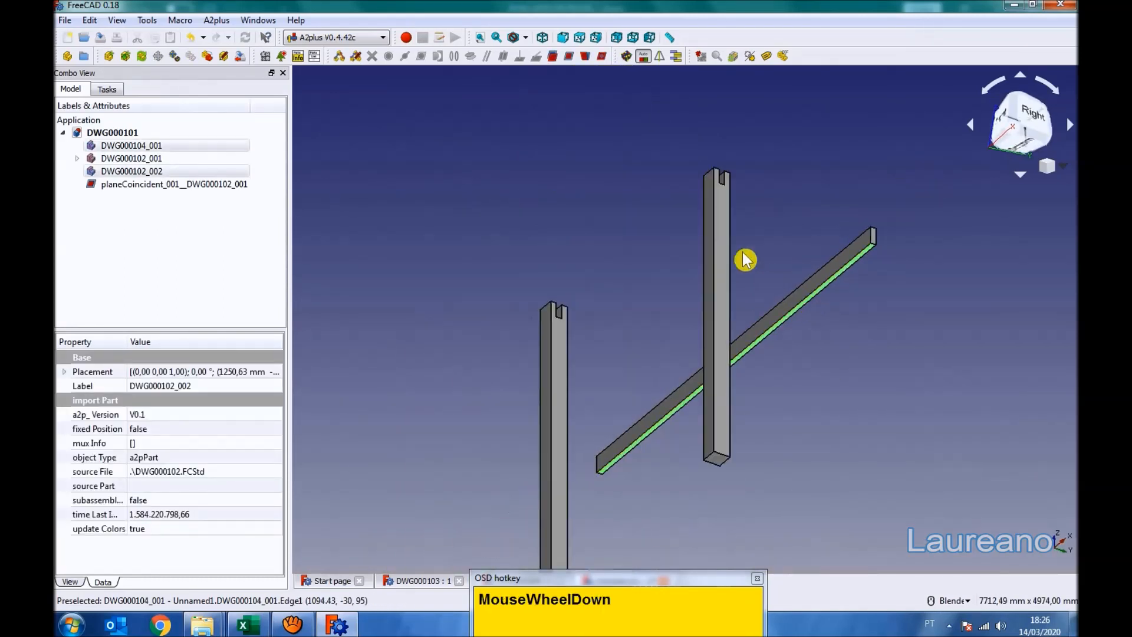
left_click(569, 56)
left_click_drag(584, 175, 893, 403)
left_click(925, 511)
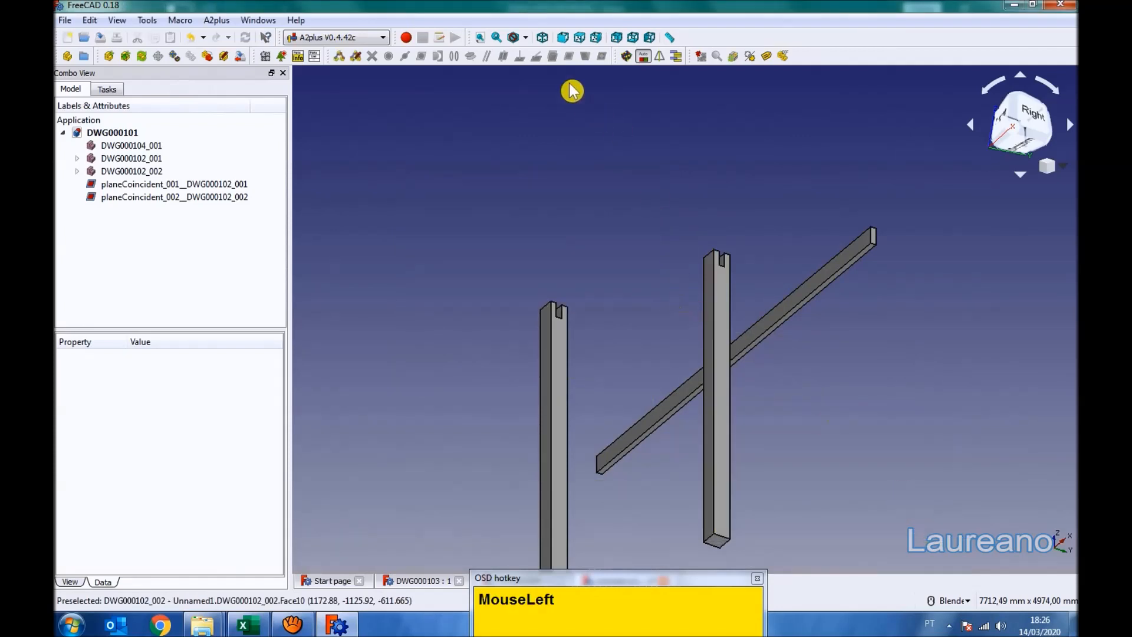
Constrain an inner side face of DWG000102_001's notch plane-coincident with the beam's long front face, opposed with 0 mm offset
left_click(542, 37)
left_click(495, 37)
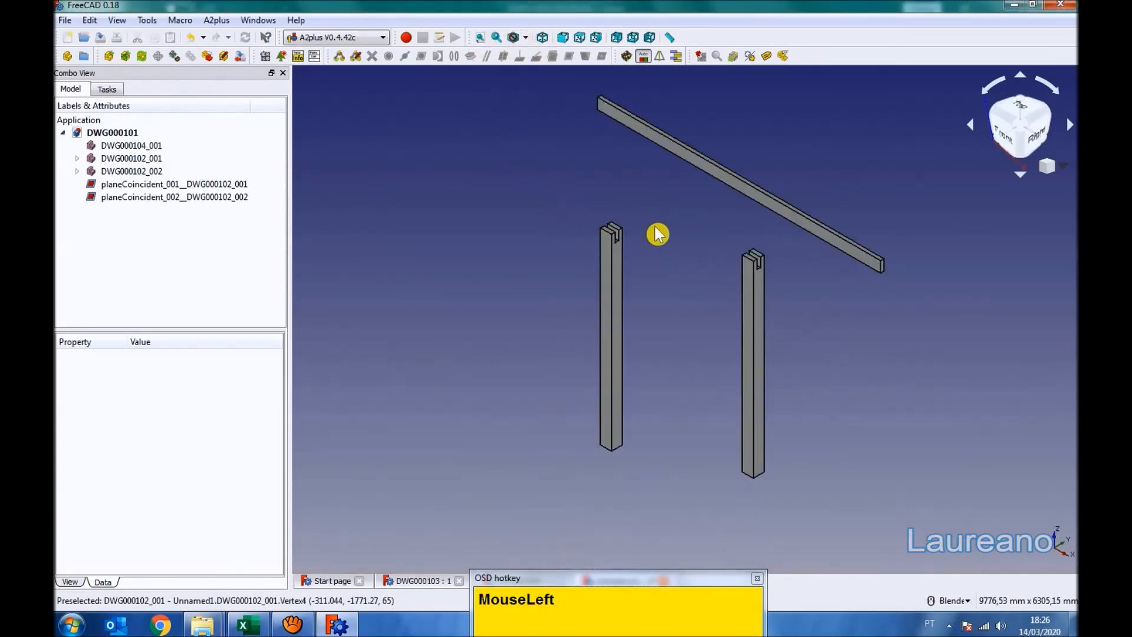
scroll(614, 235, "up", 3)
scroll(639, 272, "down", 2)
middle_click_drag(639, 272, 516, 278)
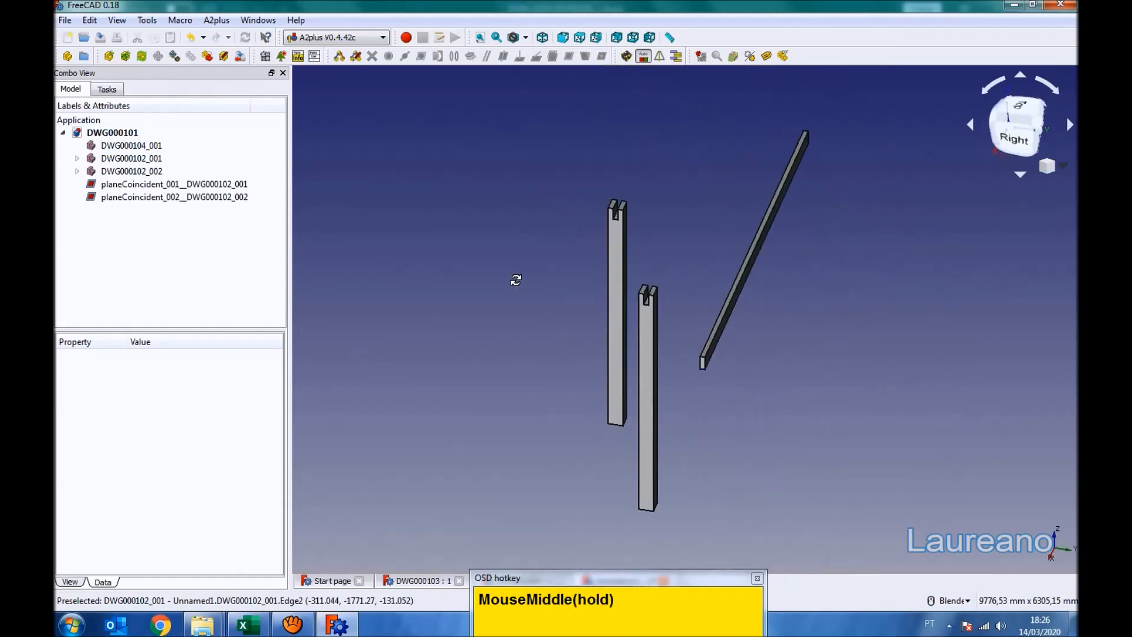
scroll(614, 217, "up", 5)
left_click(514, 244)
scroll(579, 253, "down", 3)
middle_click_drag(579, 252, 773, 257)
scroll(855, 250, "down", 4)
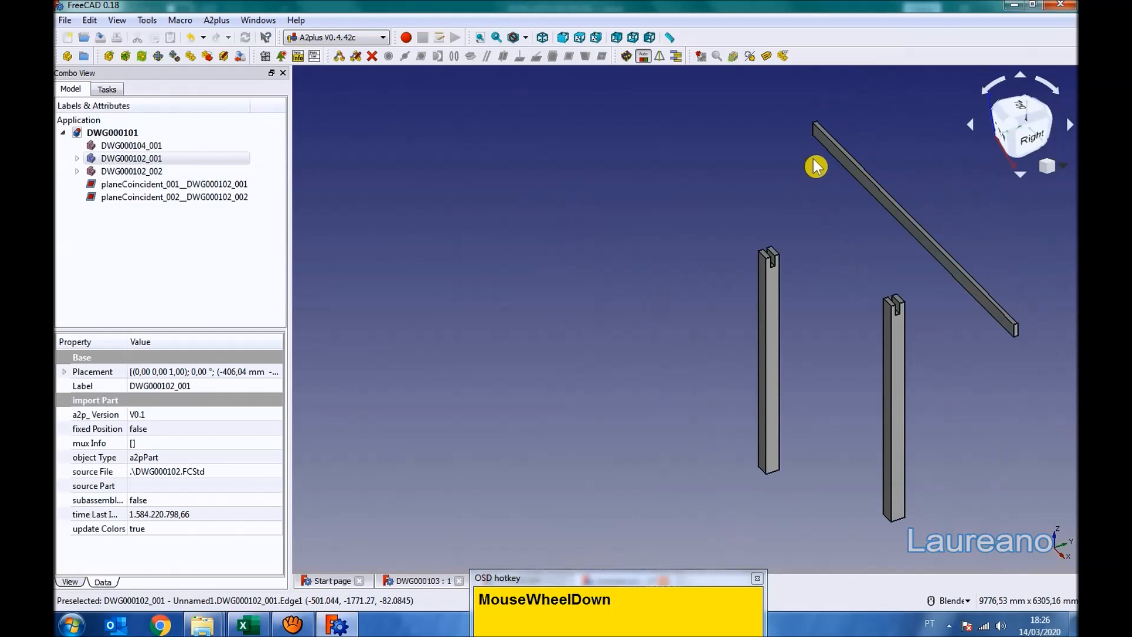
scroll(827, 149, "up", 2, "ctrl")
left_click(832, 140, "ctrl")
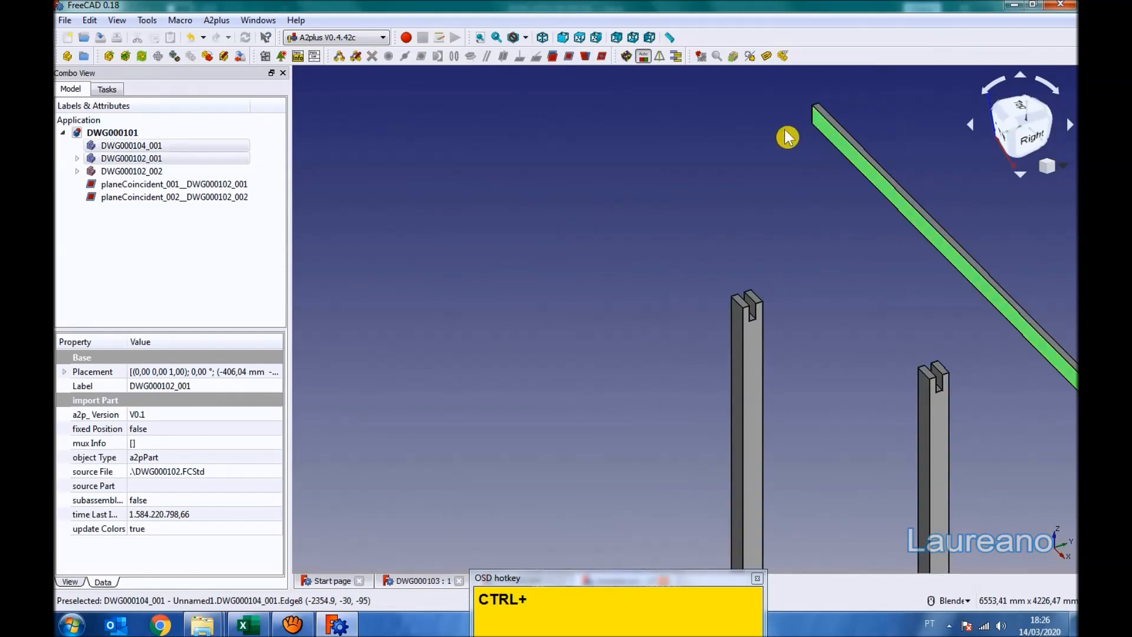
left_click(578, 56)
left_click_drag(603, 230, 715, 361)
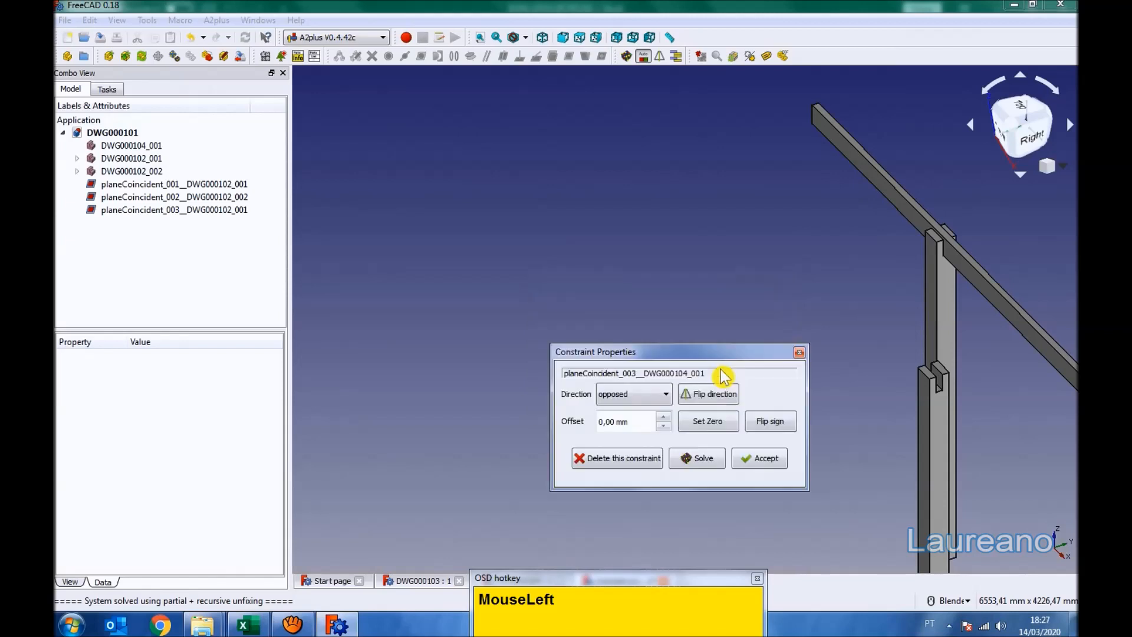
left_click(761, 458)
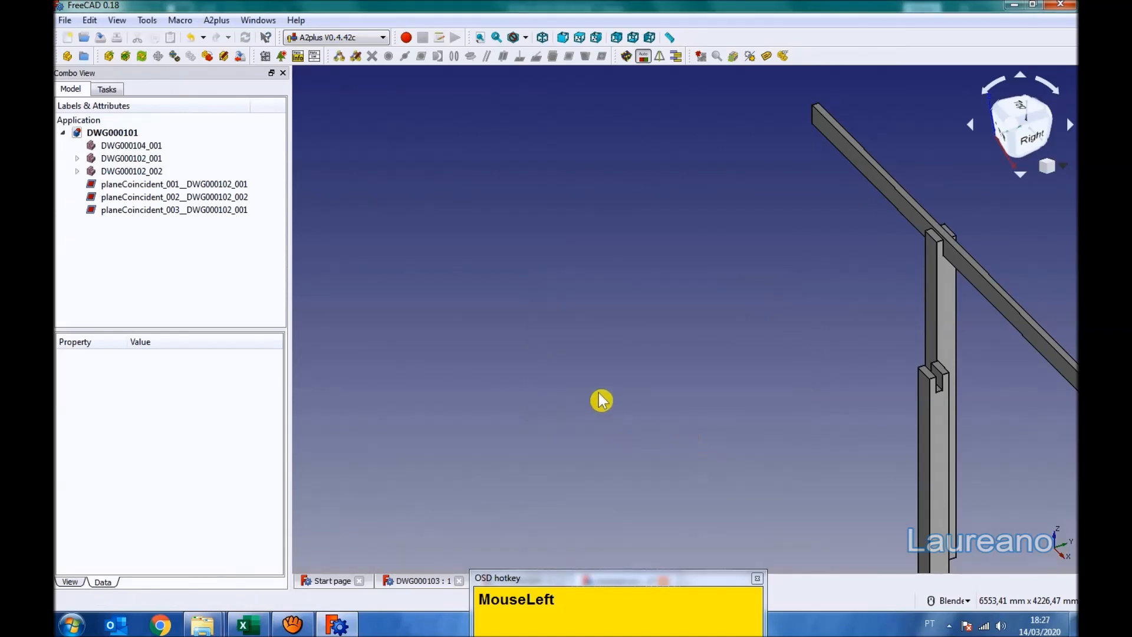
Constrain an inner side face of DWG000102_002's notch plane-coincident with the beam's long front face, opposed with 0 mm offset
scroll(784, 341, "down", 3)
middle_click_drag(784, 342, 678, 342)
scroll(691, 383, "up", 5)
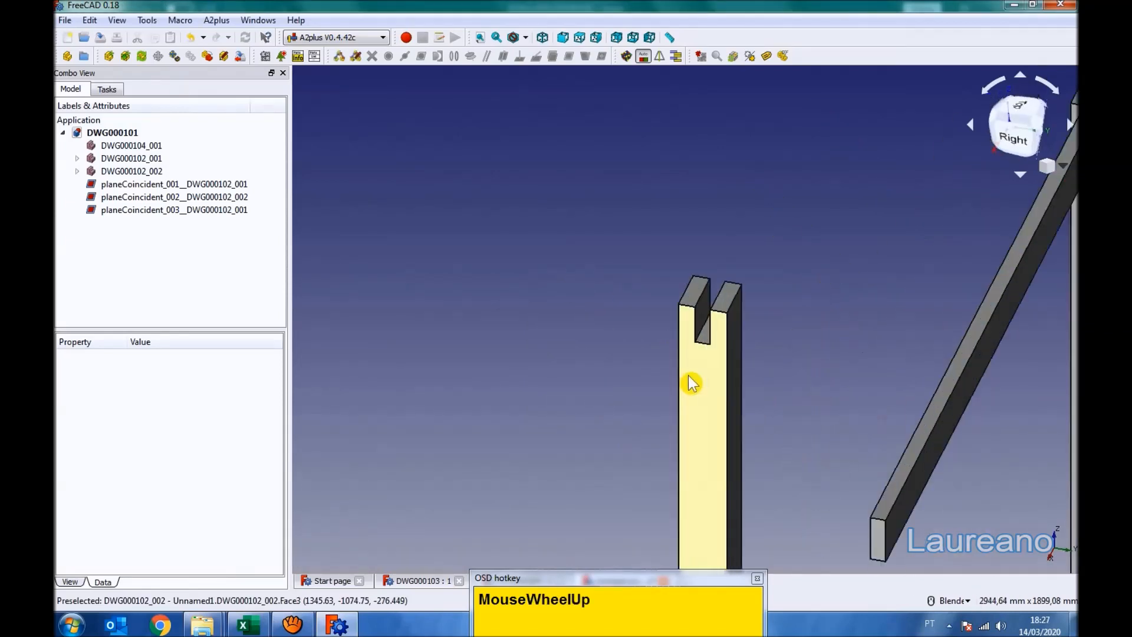
scroll(691, 384, "up", 3)
left_click(709, 303)
scroll(709, 303, "down", 5)
middle_click_drag(709, 304, 811, 321)
scroll(812, 320, "down", 2)
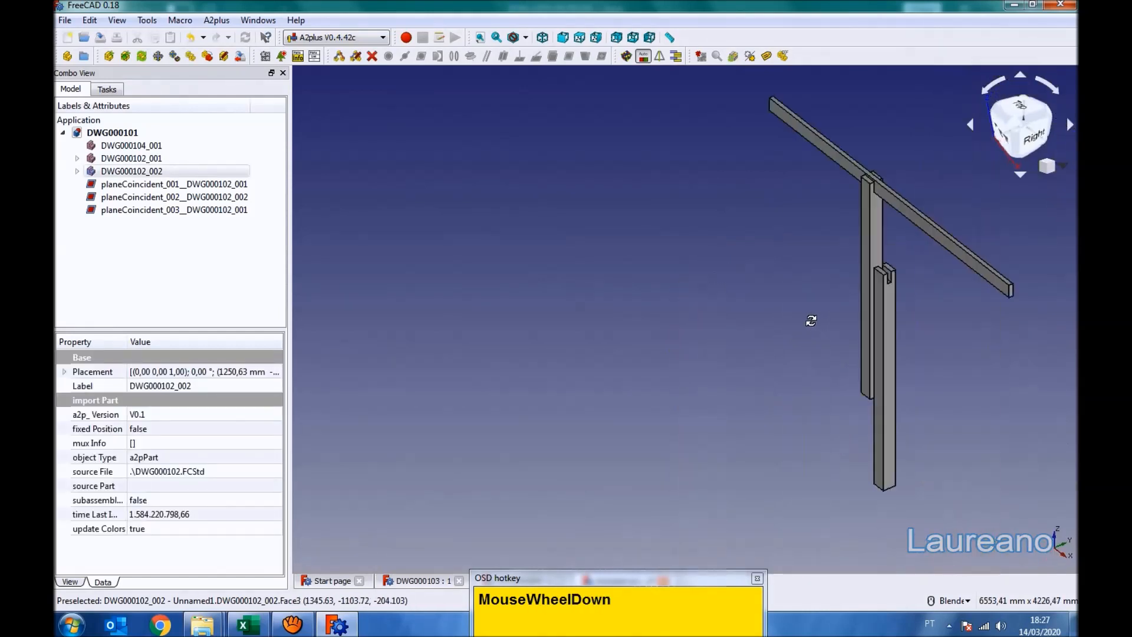
scroll(967, 285, "up", 2)
left_click(966, 278, "ctrl")
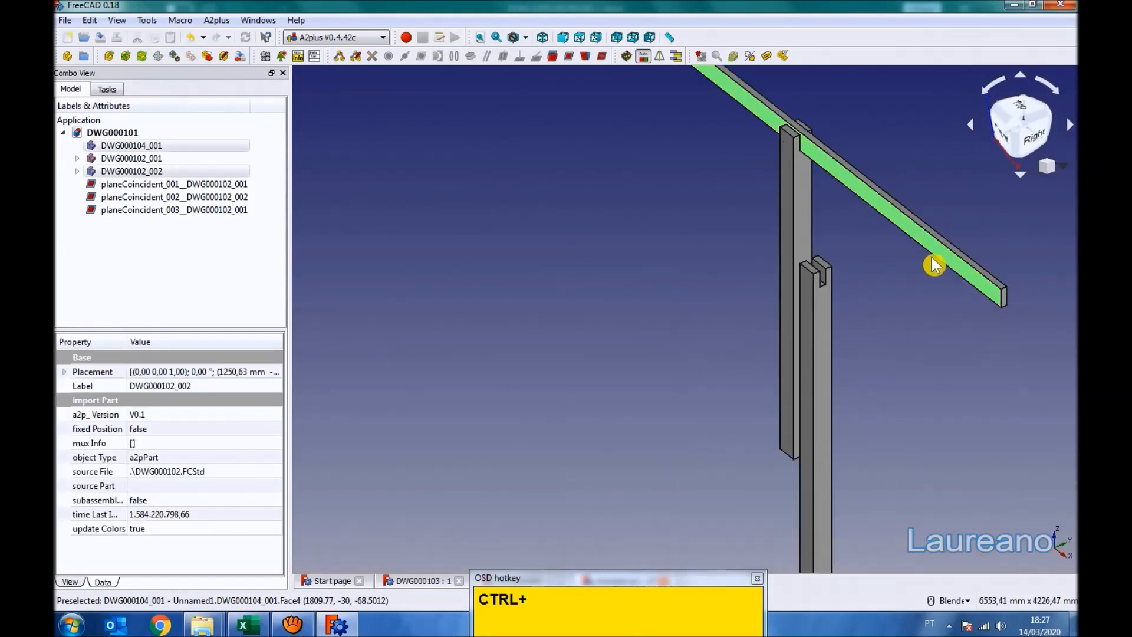
left_click(575, 56)
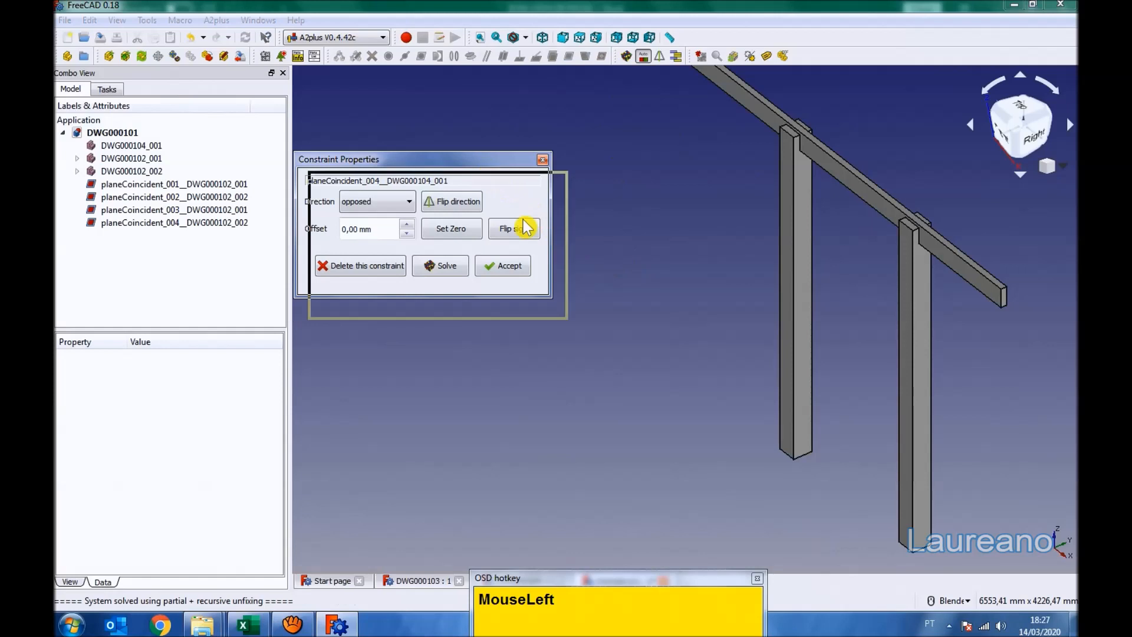
left_click_drag(482, 159, 687, 334)
left_click(709, 443)
Constrain the outer face of column DWG000102_002 to the beam's nearest end face, opposed, with an offset of -600 mm
left_click(932, 310)
scroll(991, 304, "down", 4)
scroll(992, 311, "up", 5)
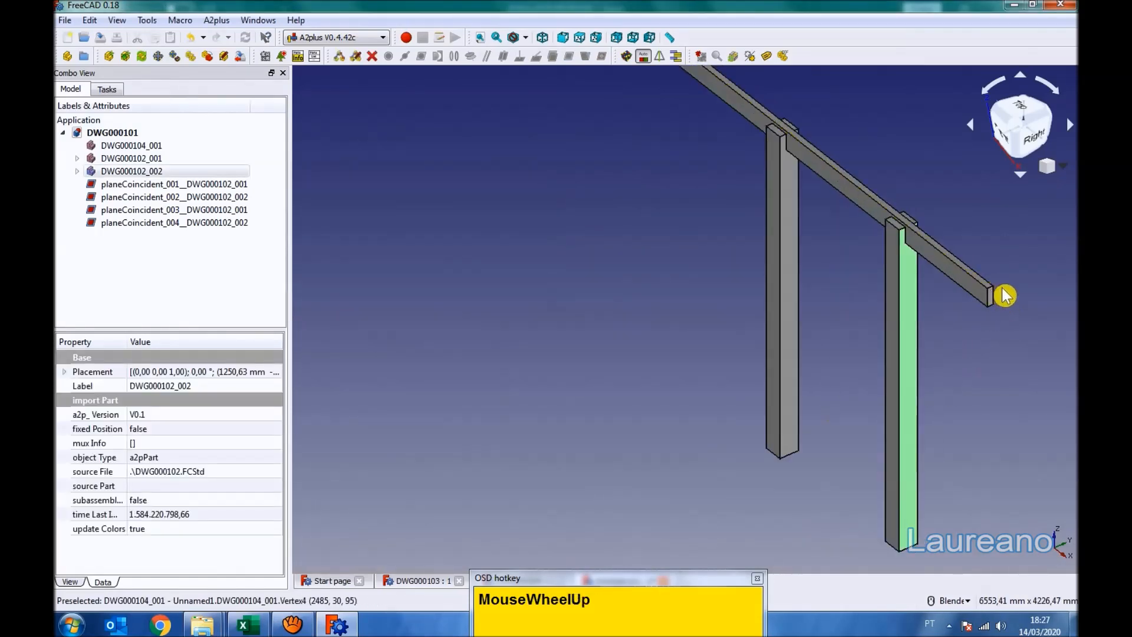
left_click(918, 273, "ctrl")
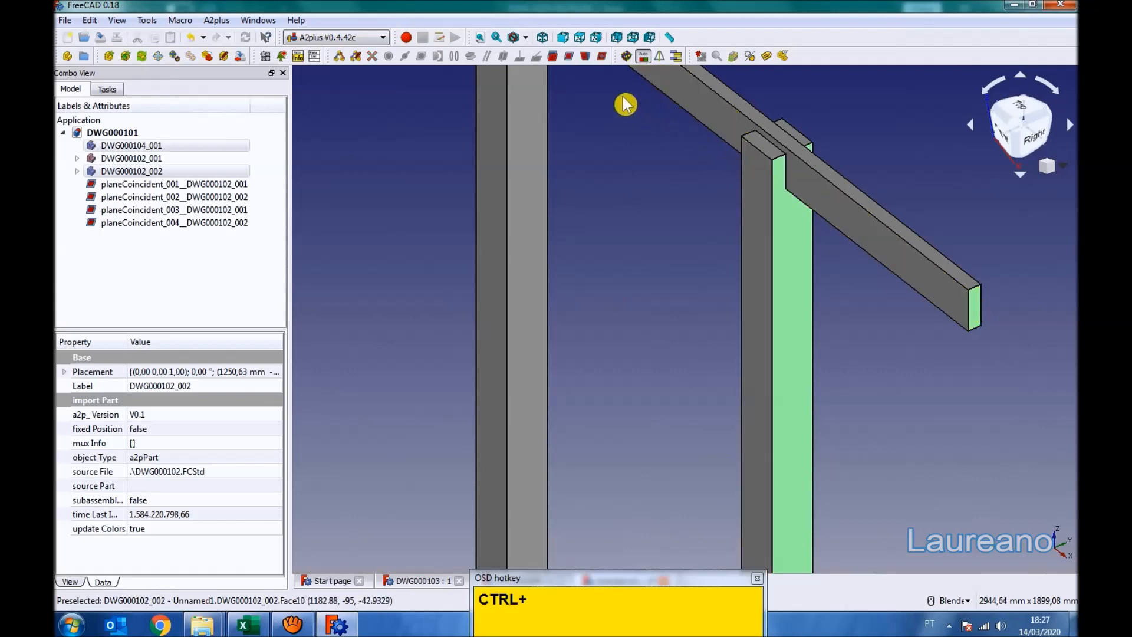
left_click(569, 56)
left_click_drag(413, 145, 710, 358)
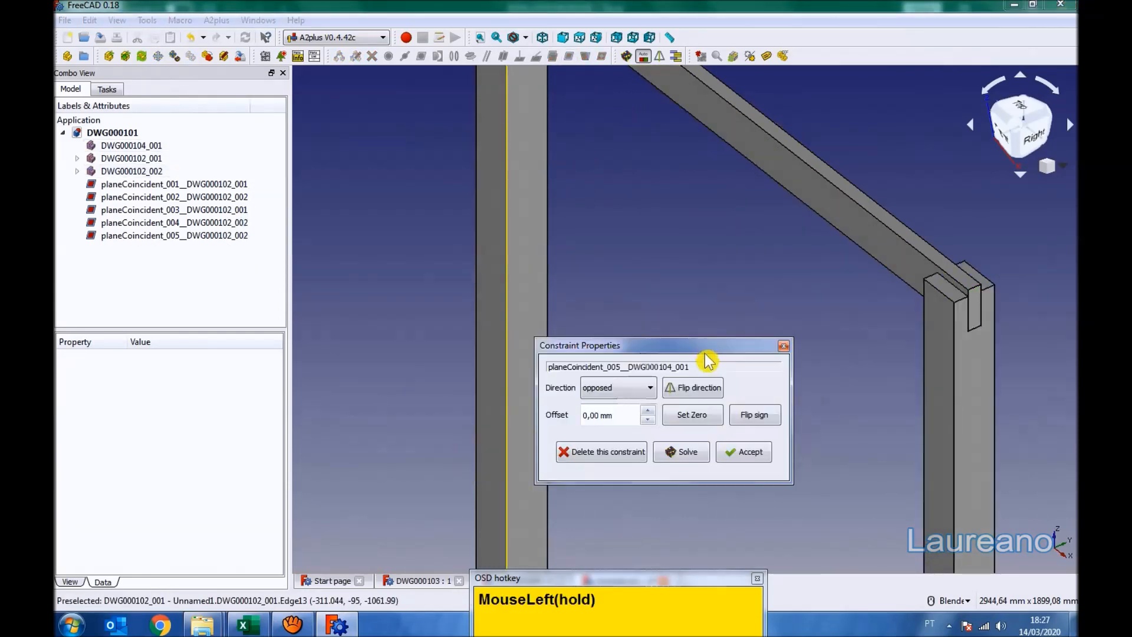
type("600")
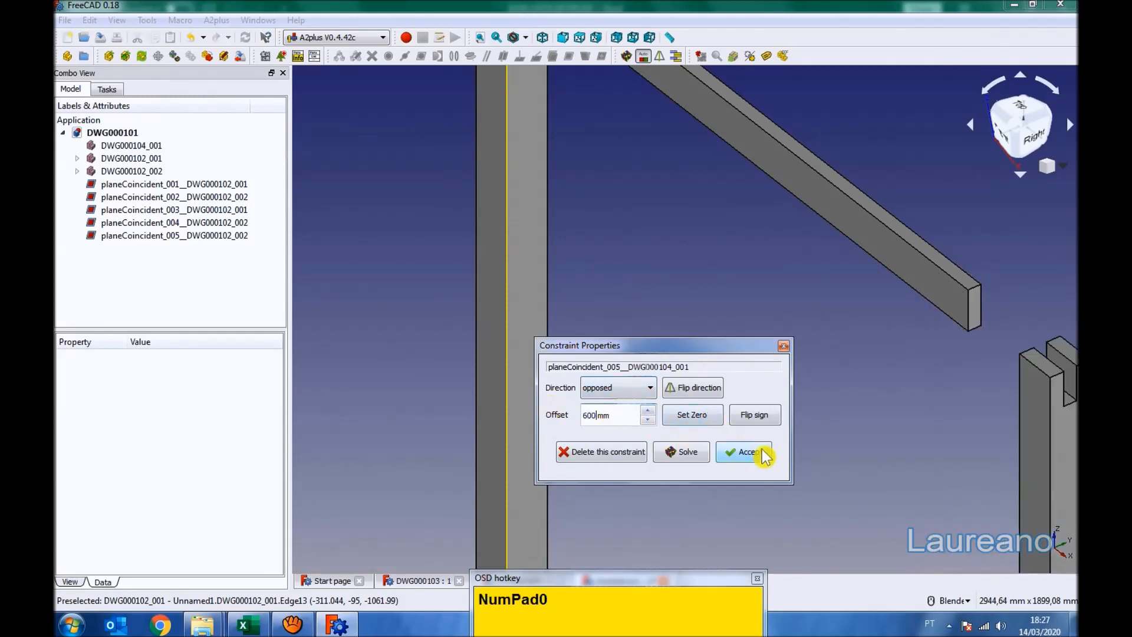
left_click(757, 422)
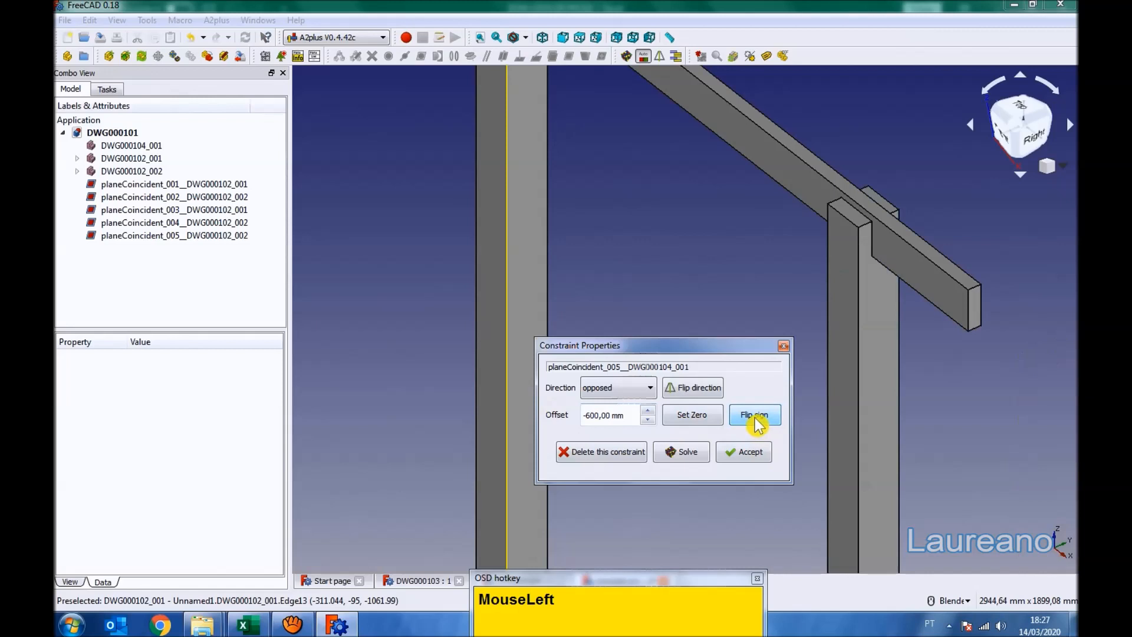
left_click(745, 452)
Constrain the outer face of column DWG000102_001 to the beam's other end face, aligned, with an offset of -600 mm
scroll(753, 303, "down", 5)
middle_click_drag(713, 243, 840, 240)
scroll(605, 261, "up", 4)
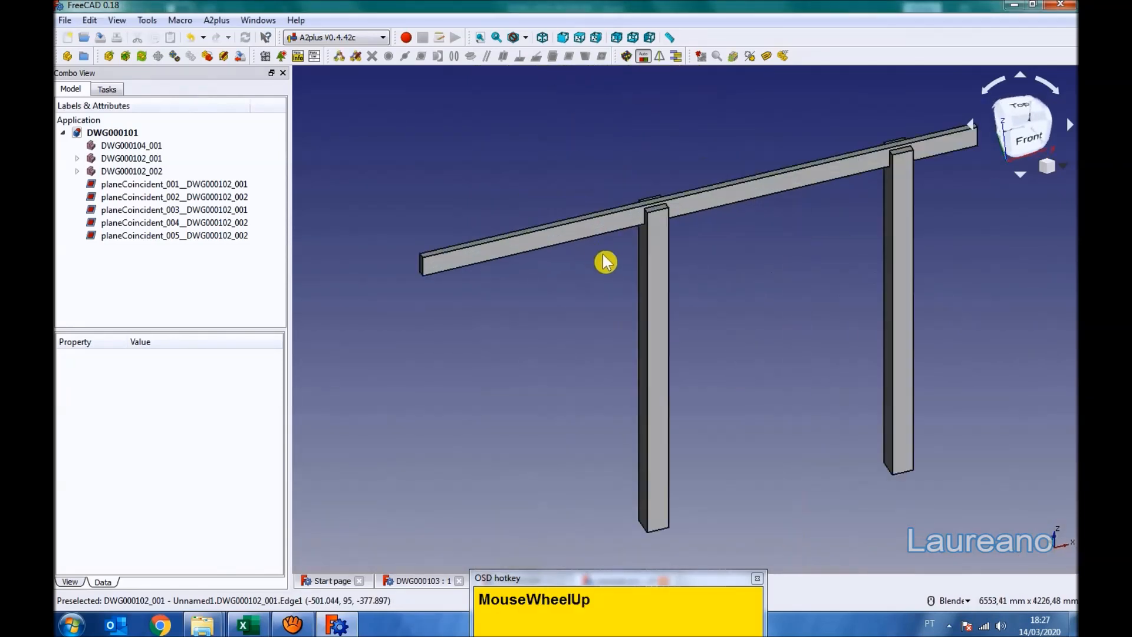
left_click(637, 260)
scroll(450, 257, "up", 6)
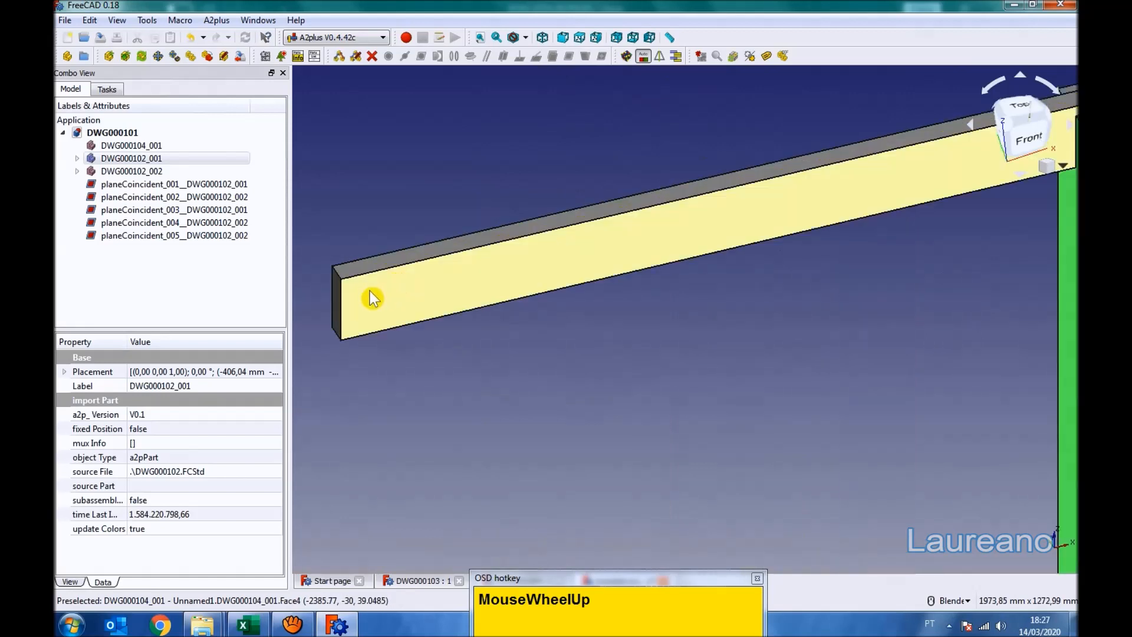
left_click(336, 311, "ctrl")
scroll(759, 254, "down", 4)
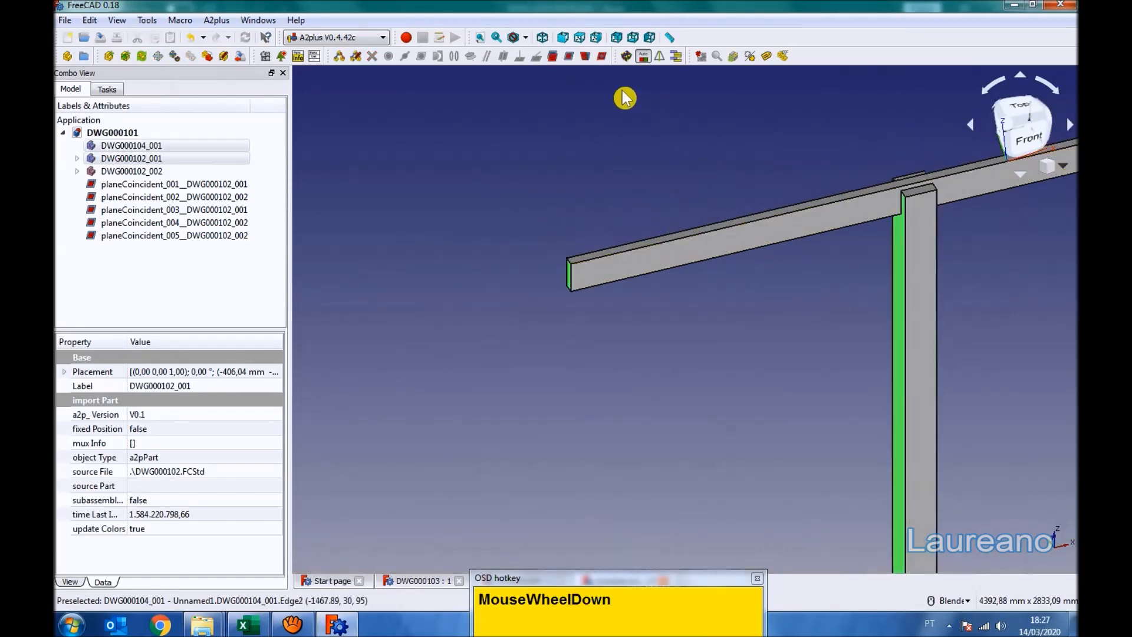
left_click(569, 57)
left_click_drag(485, 167, 850, 294)
left_click_drag(732, 351, 671, 342)
type("600mm")
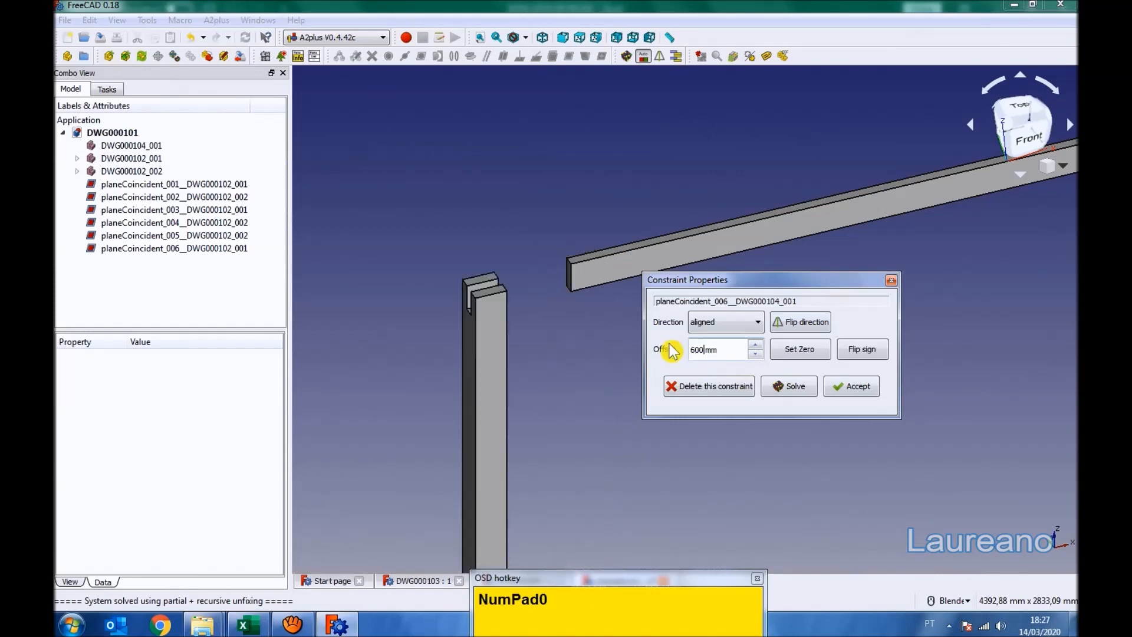
left_click(854, 357)
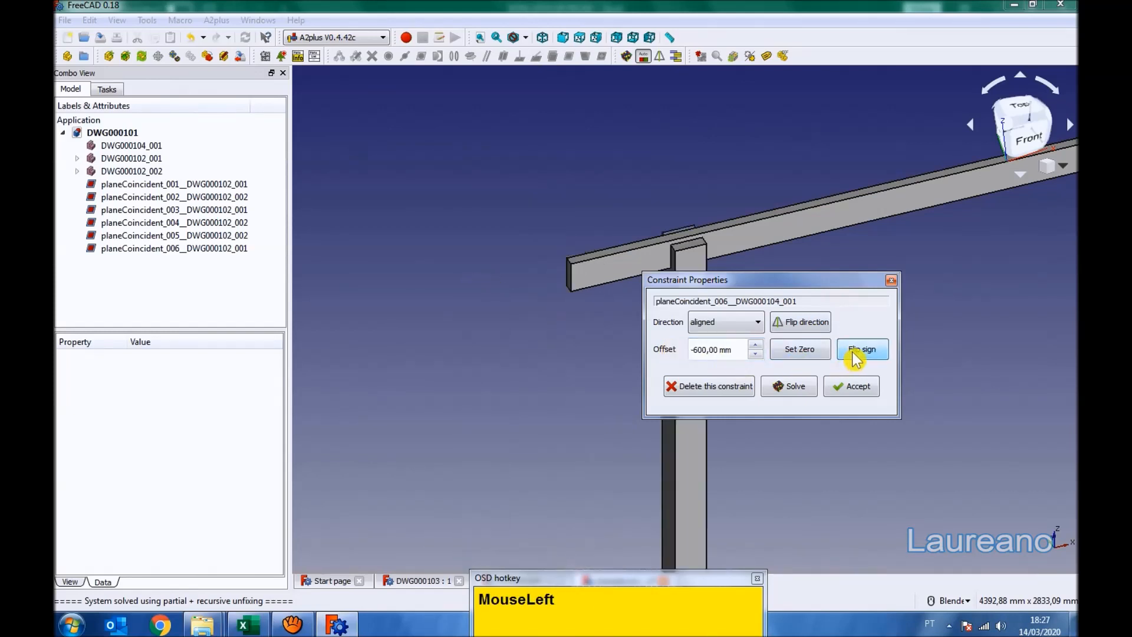
left_click(859, 386)
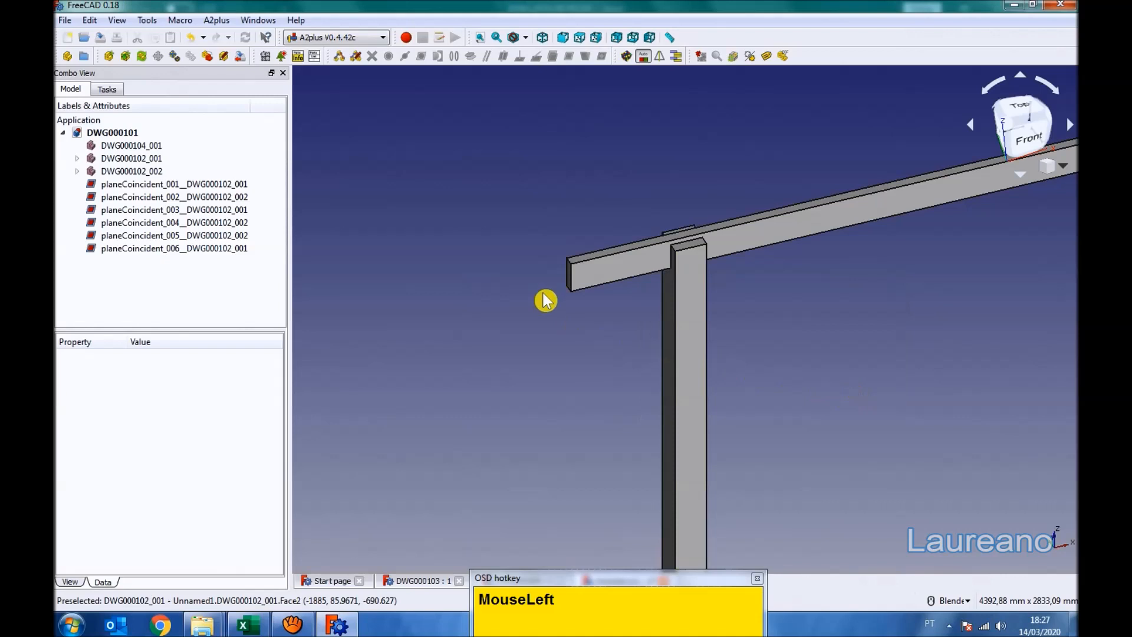
left_click(480, 38)
left_click(542, 37)
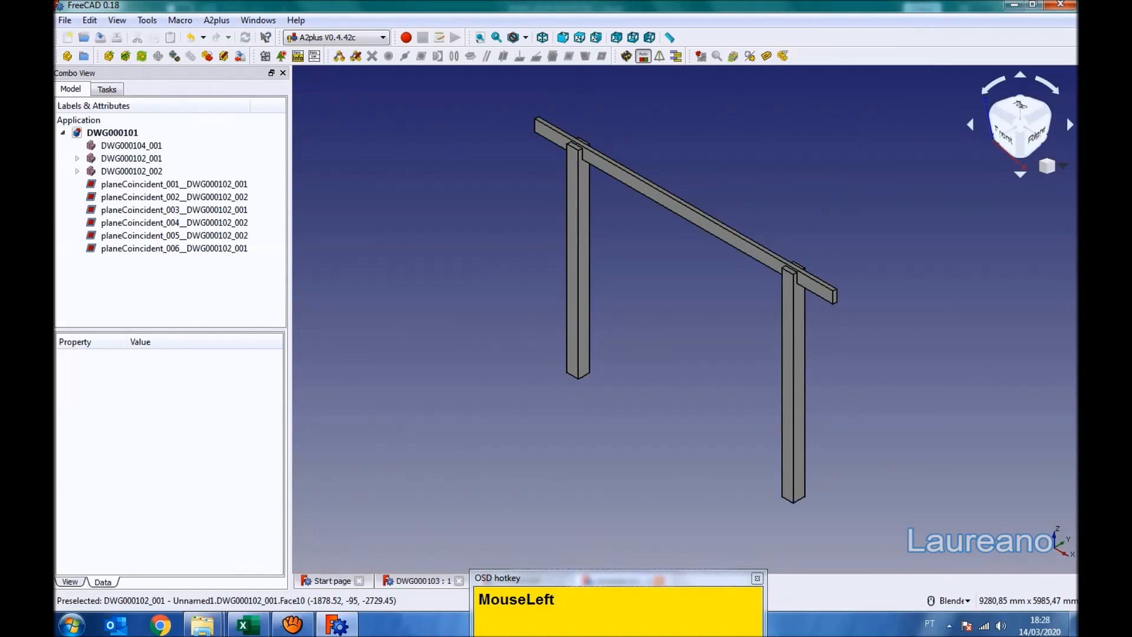
Switch to the BOM_LISTA DE PECAS workbook in Excel and copy the code DWG000112 of the front columns set
left_click(248, 624)
left_click(604, 322)
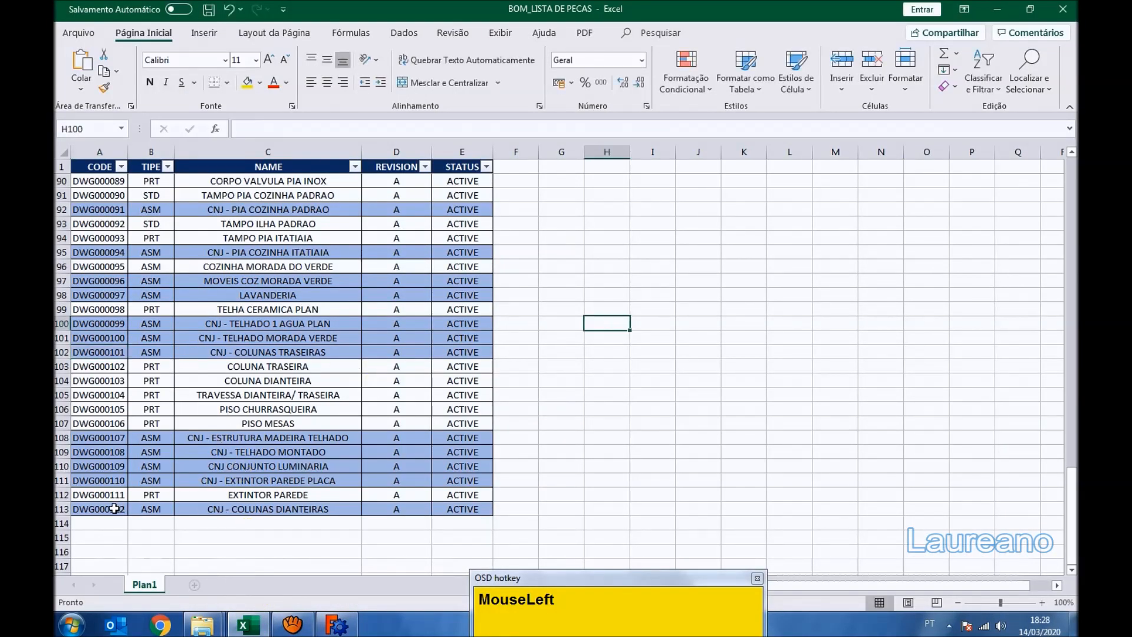
left_click(114, 508)
left_click_drag(301, 136, 159, 128)
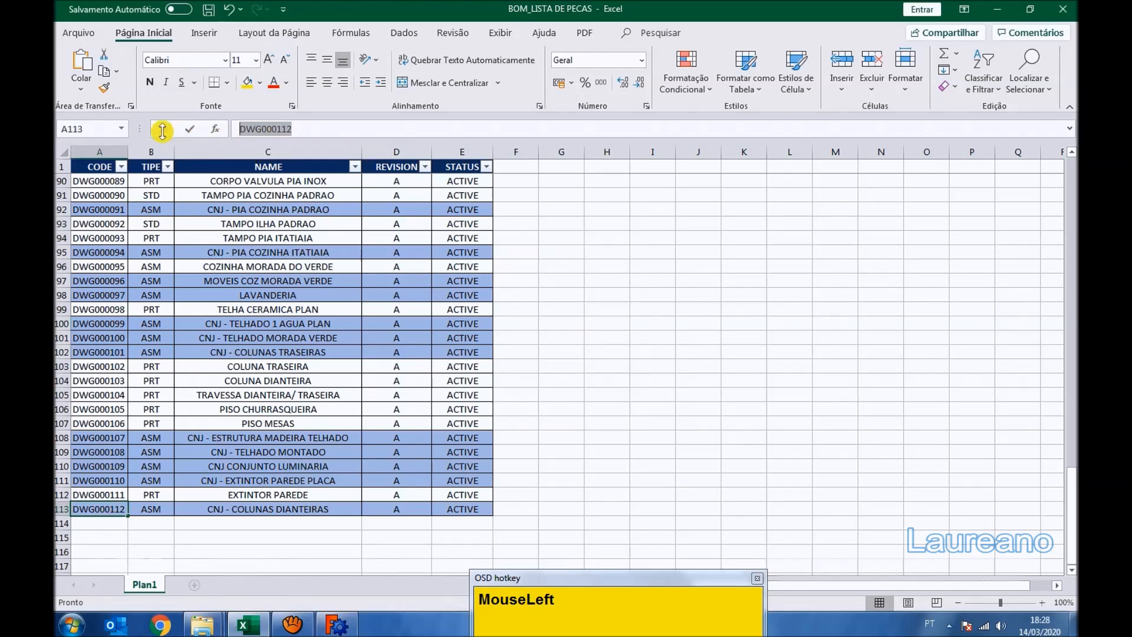
key("ctrl+c")
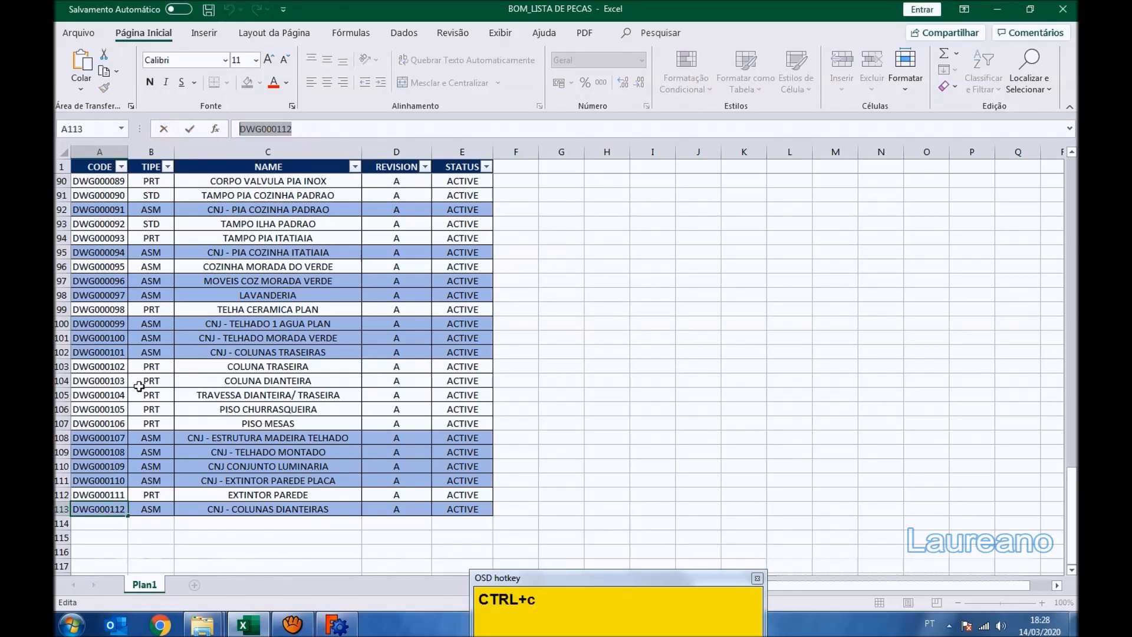
Switch to the PRODUTOS folder in the file explorer, duplicate the DWG000101 FreeCAD file, and rename the copy DWG000112
left_click(213, 626)
left_click(165, 551)
scroll(716, 339, "down", 2)
left_click(577, 426)
scroll(824, 408, "down", 3)
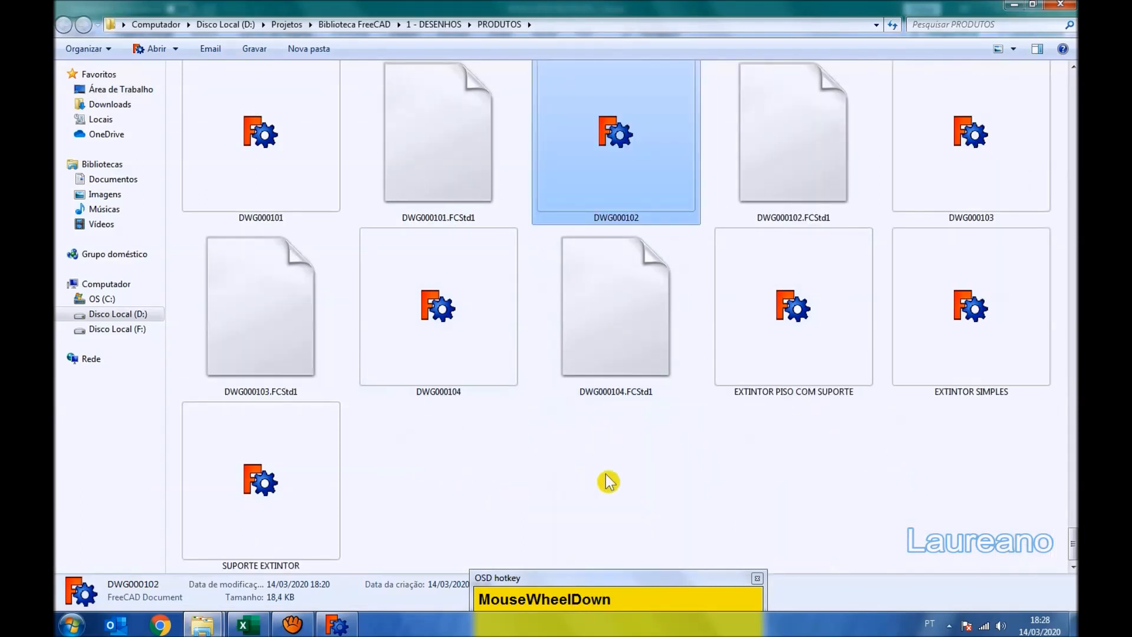
left_click(662, 479)
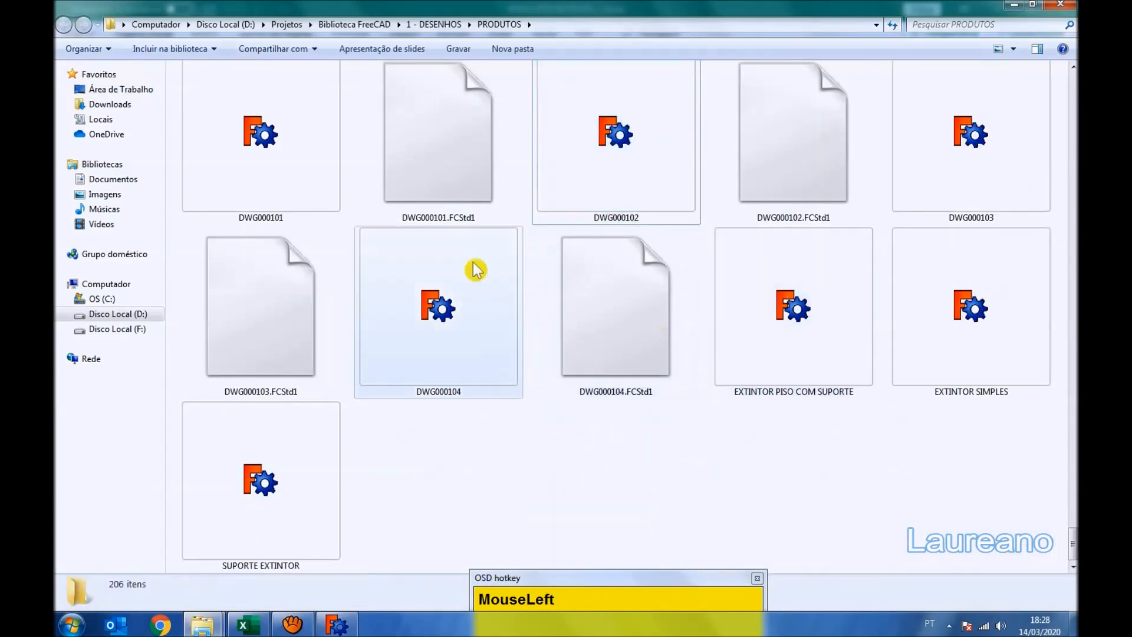
left_click(300, 178)
left_click_drag(299, 212, 480, 504, "ctrl")
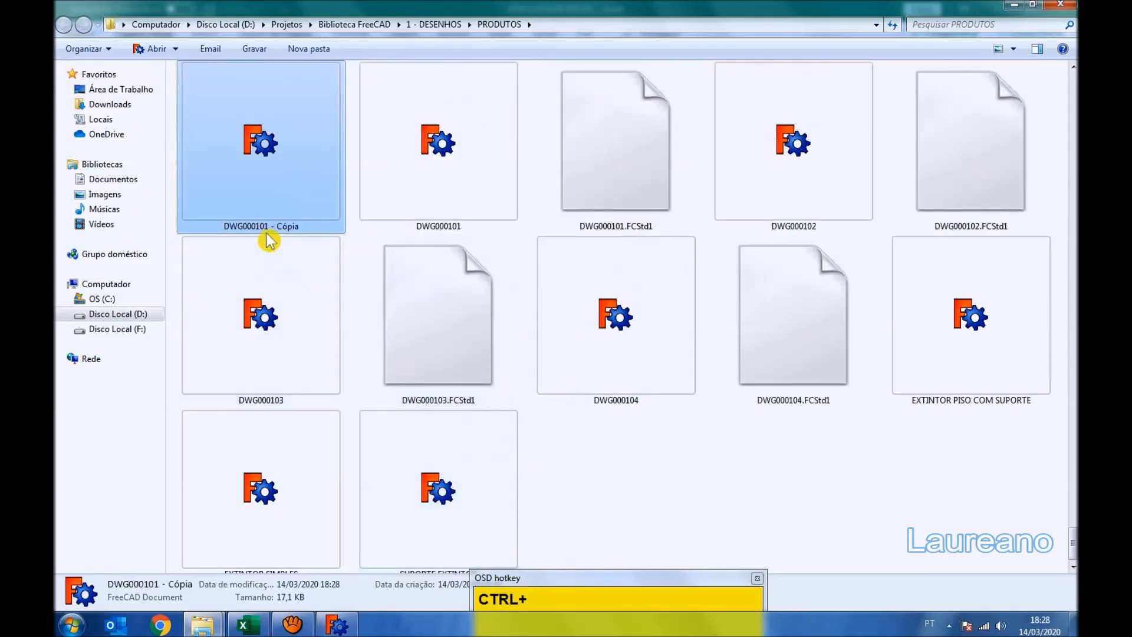
left_click(261, 227)
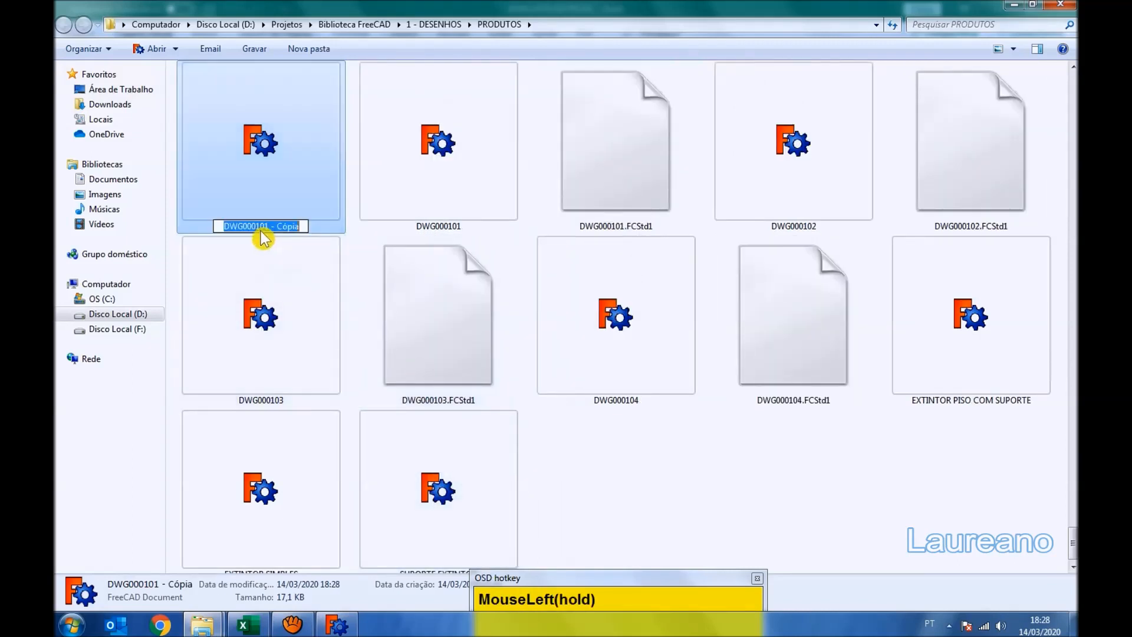
key("ctrl+v")
key("Return")
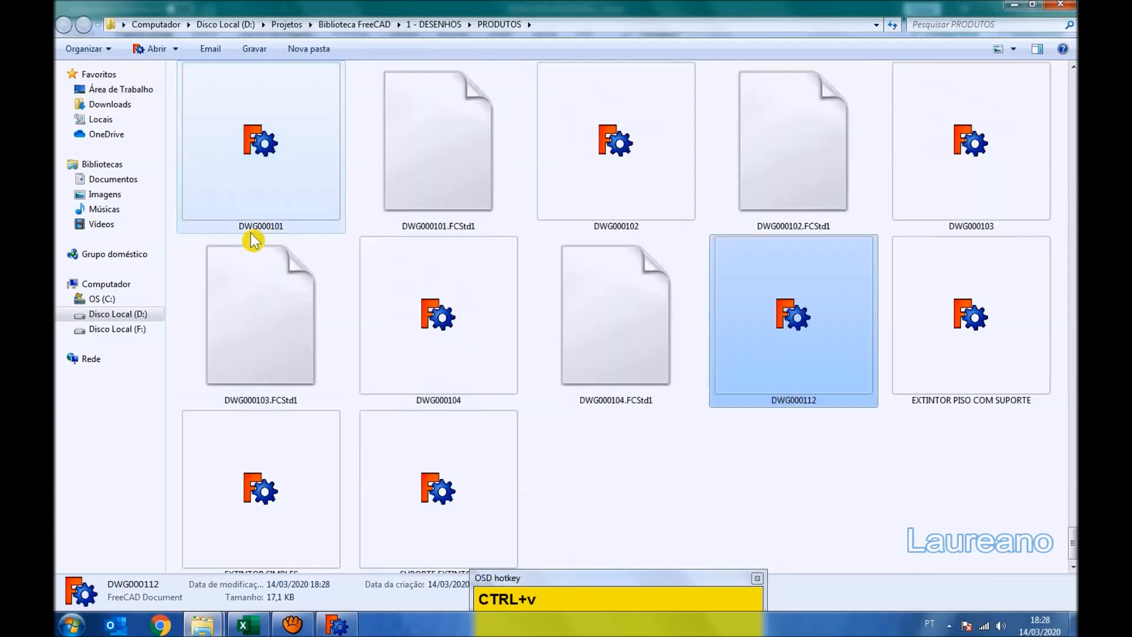
Switch to FreeCAD, close the DWG000103 document, and open DWG000112 from the PRODUTOS folder
left_click(336, 626)
left_click(484, 481)
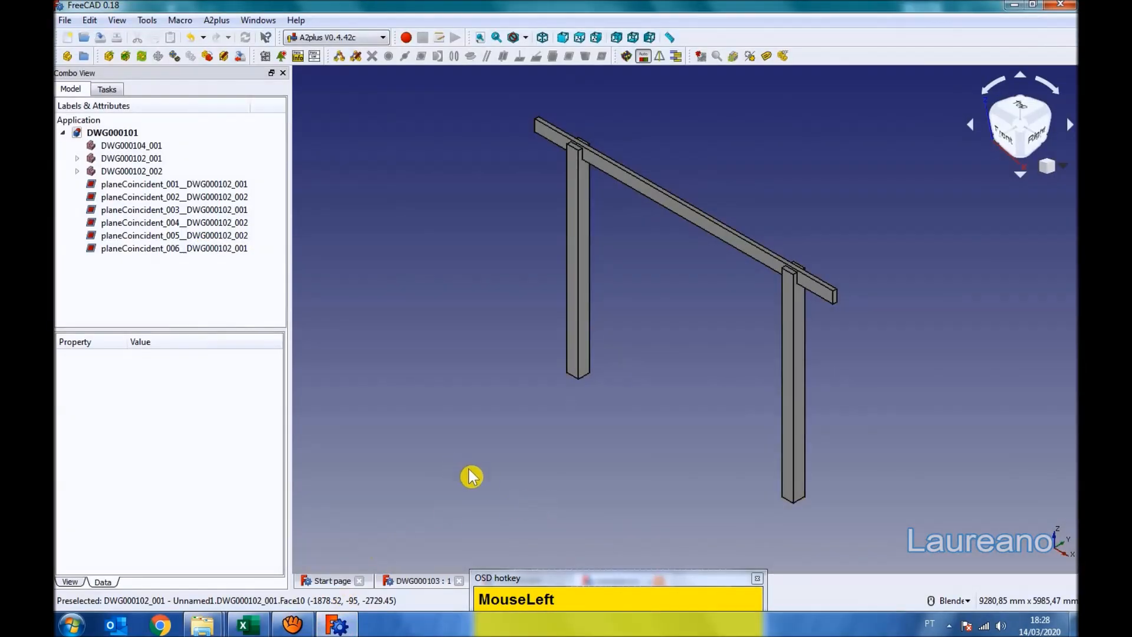
left_click(459, 582)
left_click(84, 37)
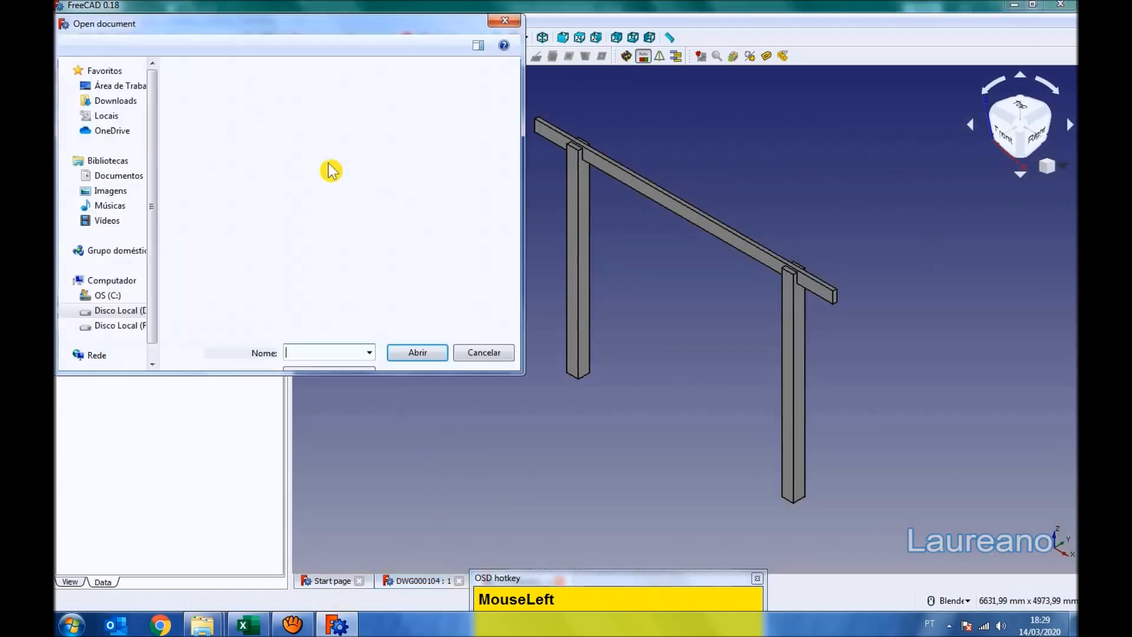
left_click_drag(862, 235, 862, 412)
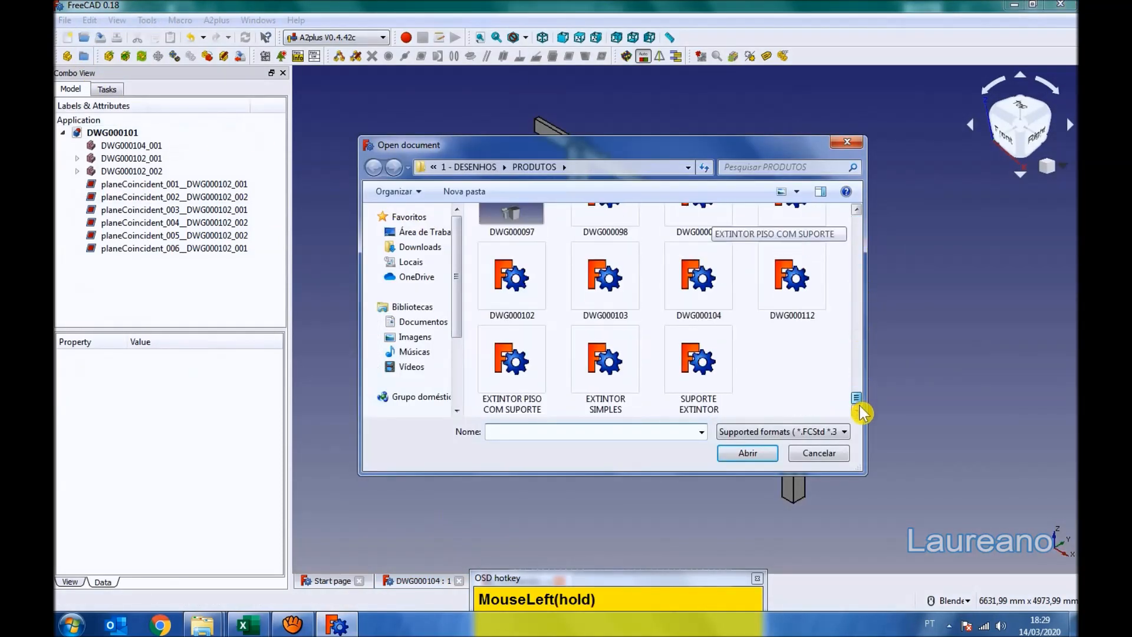
left_click(791, 280)
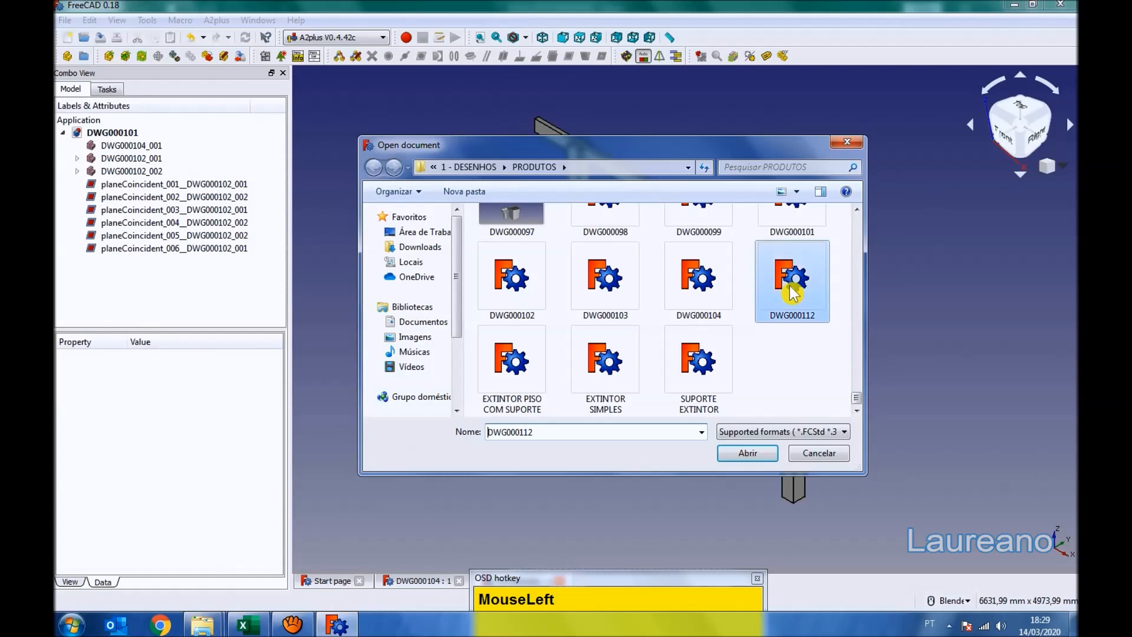
left_click(747, 453)
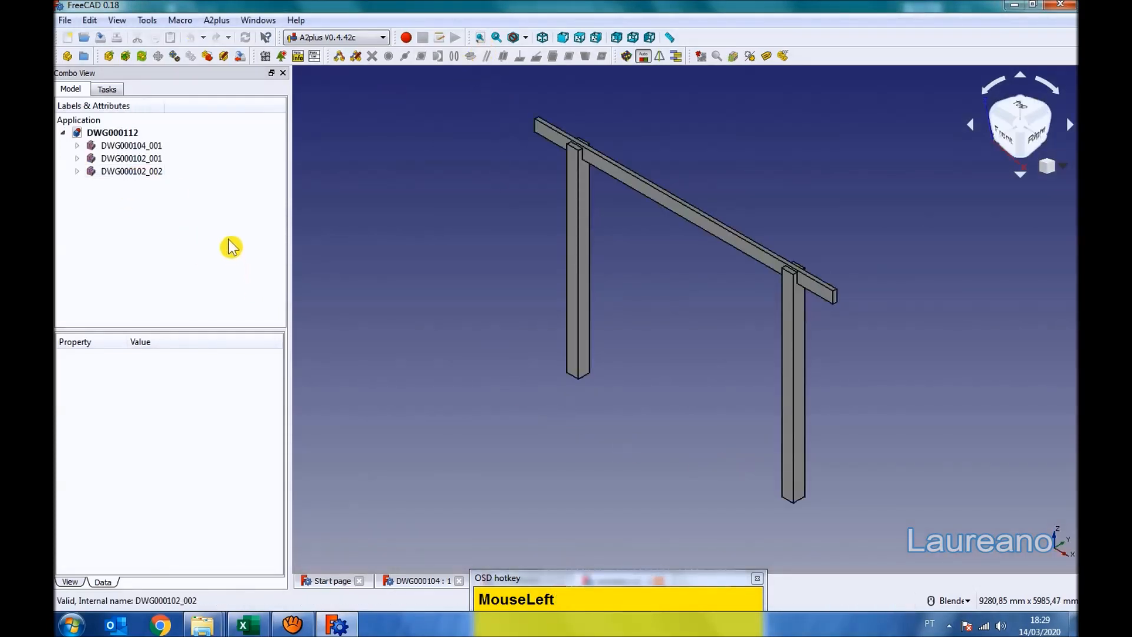
Check the front column code in the Excel parts list, select columns DWG000102_001 and DWG000102_002 in FreeCAD, and open their source file selection
left_click(248, 624)
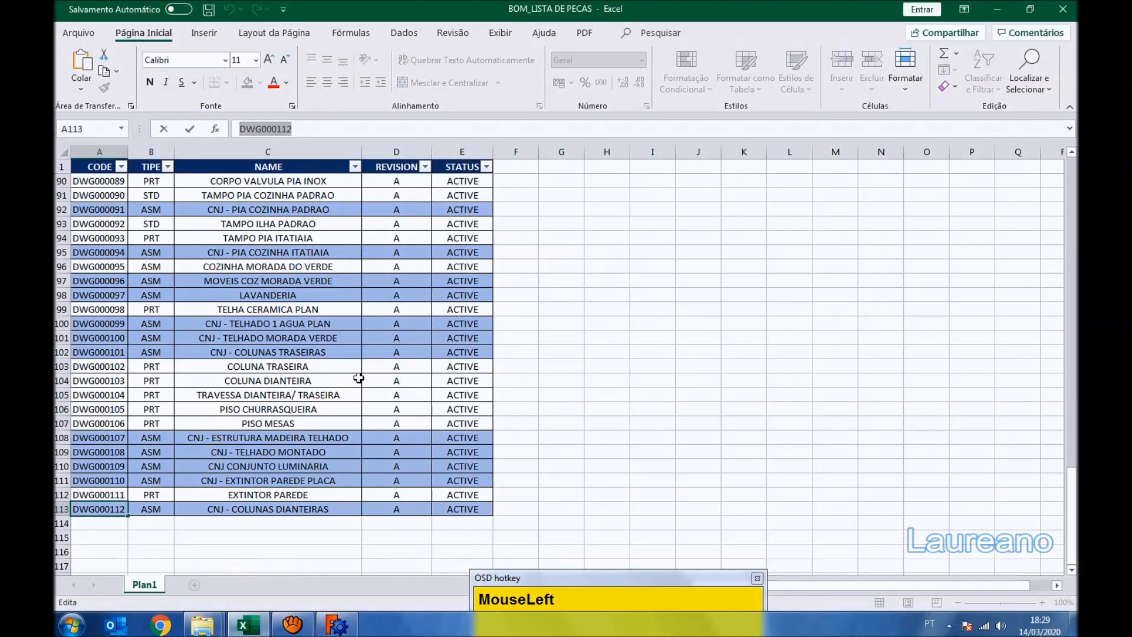
left_click(337, 624)
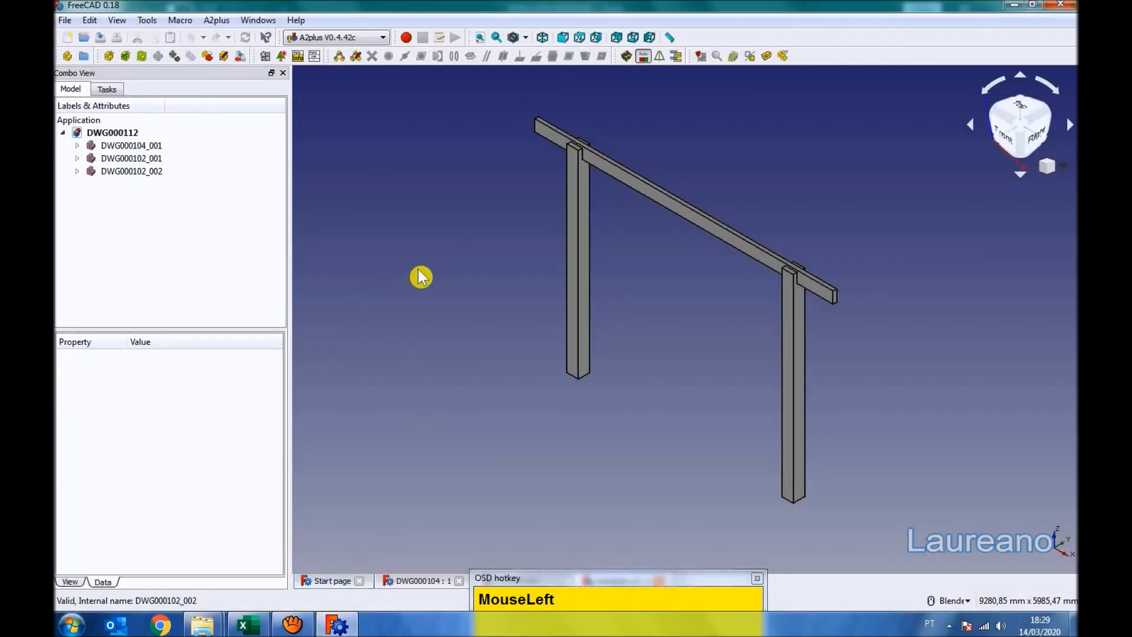
left_click(135, 159)
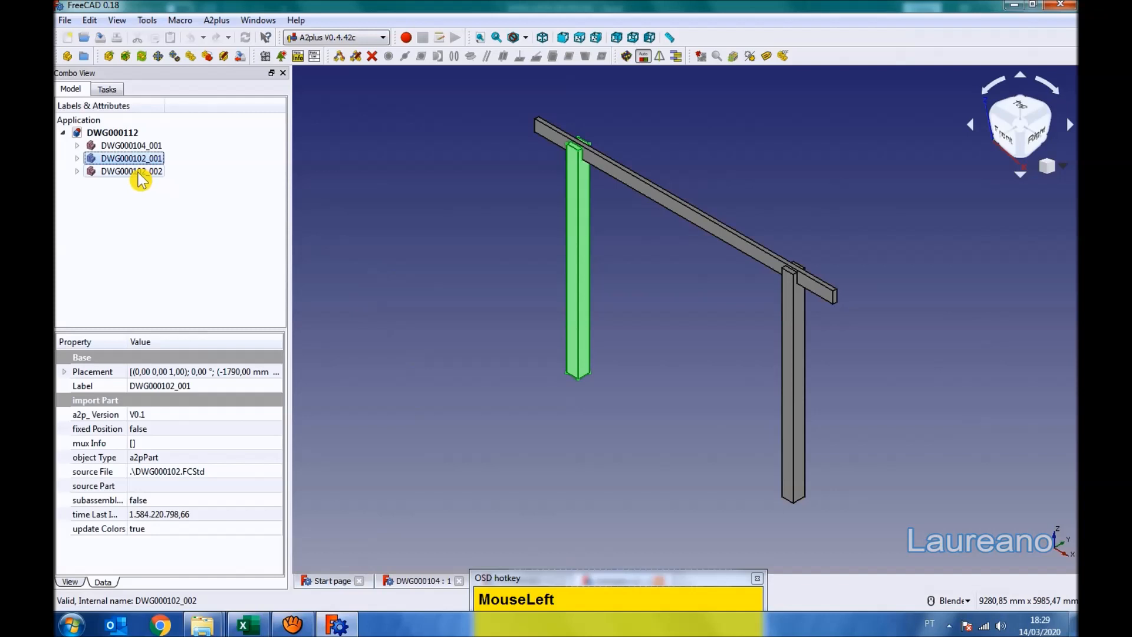
left_click(141, 172, "ctrl")
left_click(190, 475)
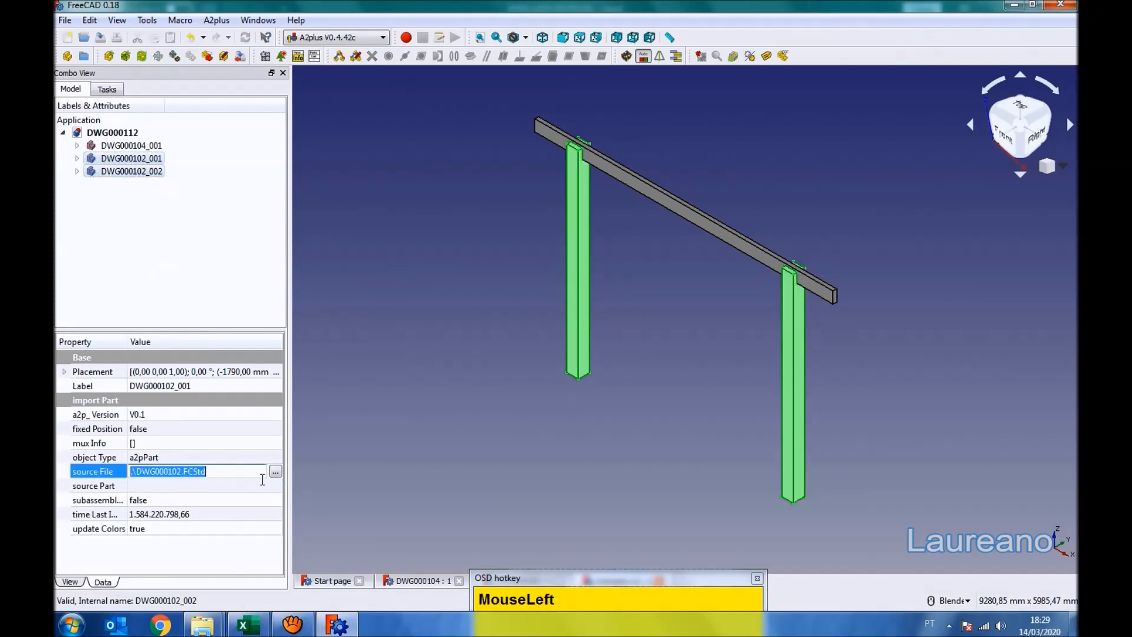
left_click(275, 472)
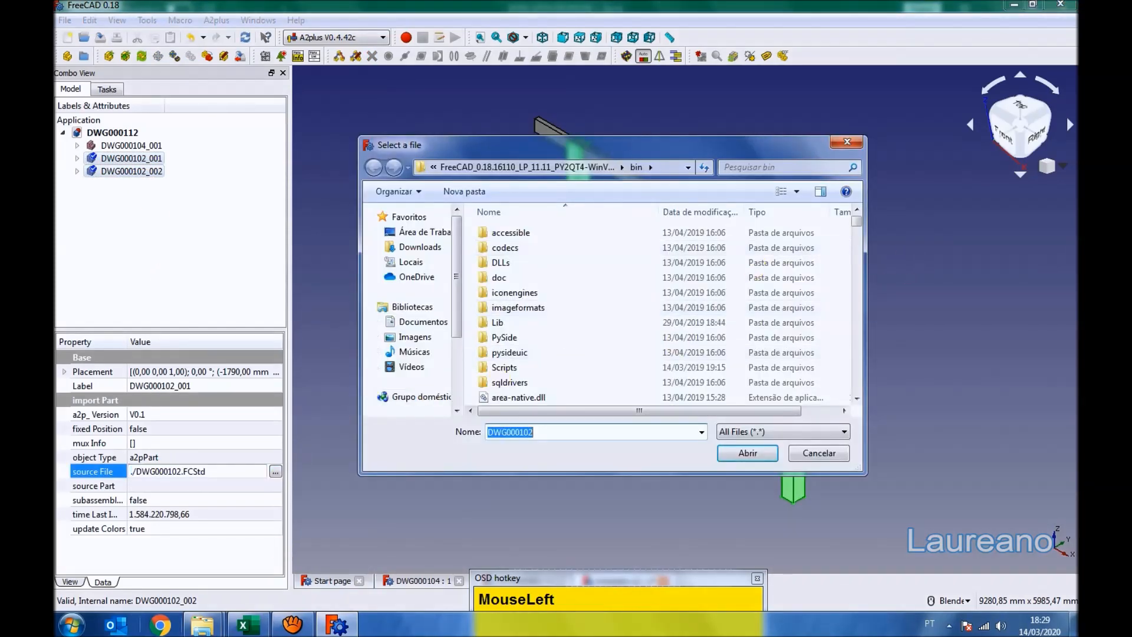
Copy the PRODUTOS folder path from the file explorer and go to that folder in FreeCAD's file selection dialog
left_click(202, 625)
left_click(145, 518)
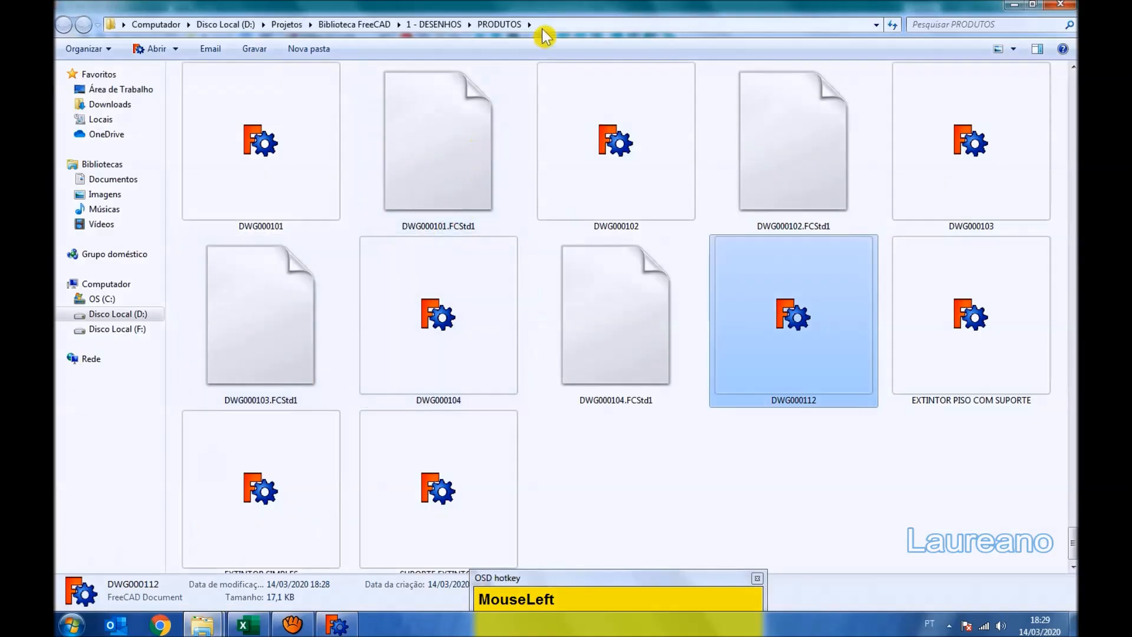
left_click(562, 28)
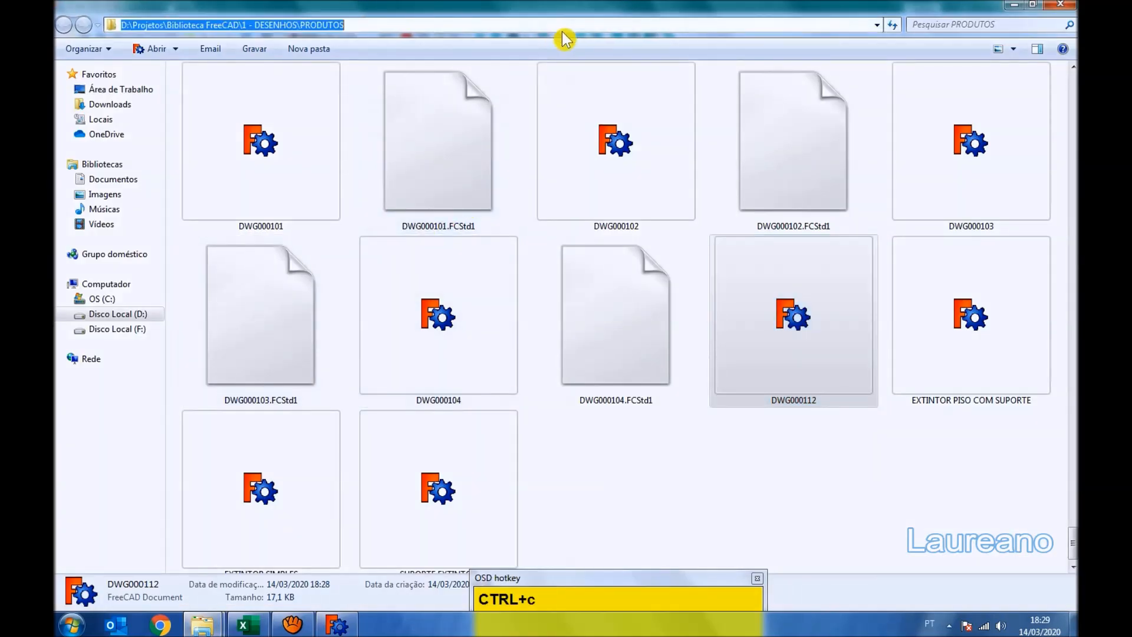
left_click(337, 625)
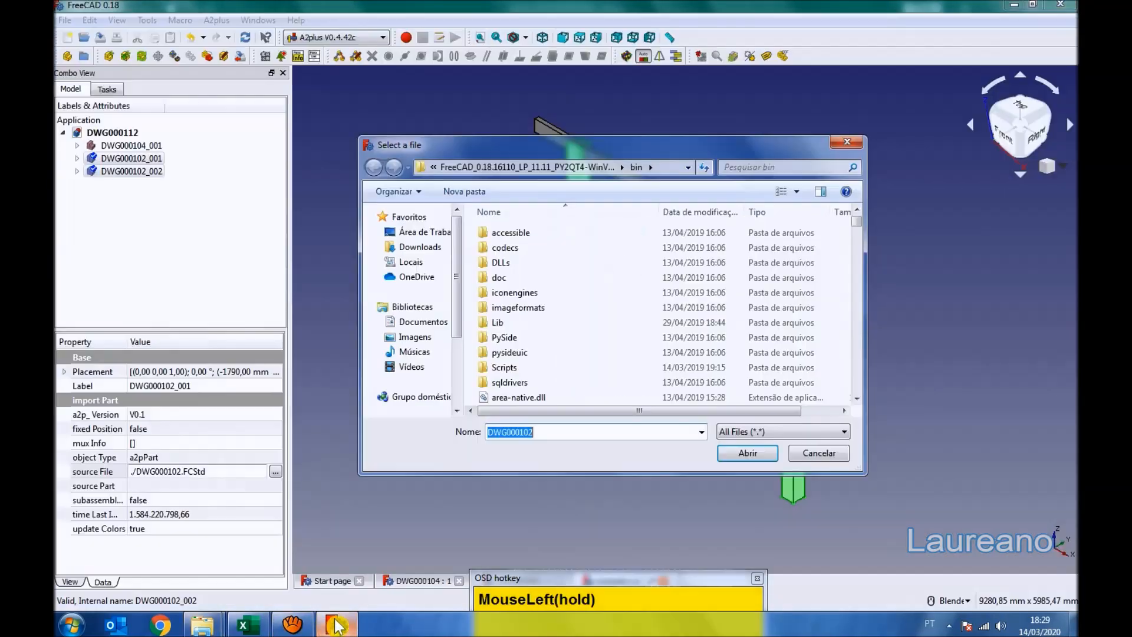
key("ctrl+v")
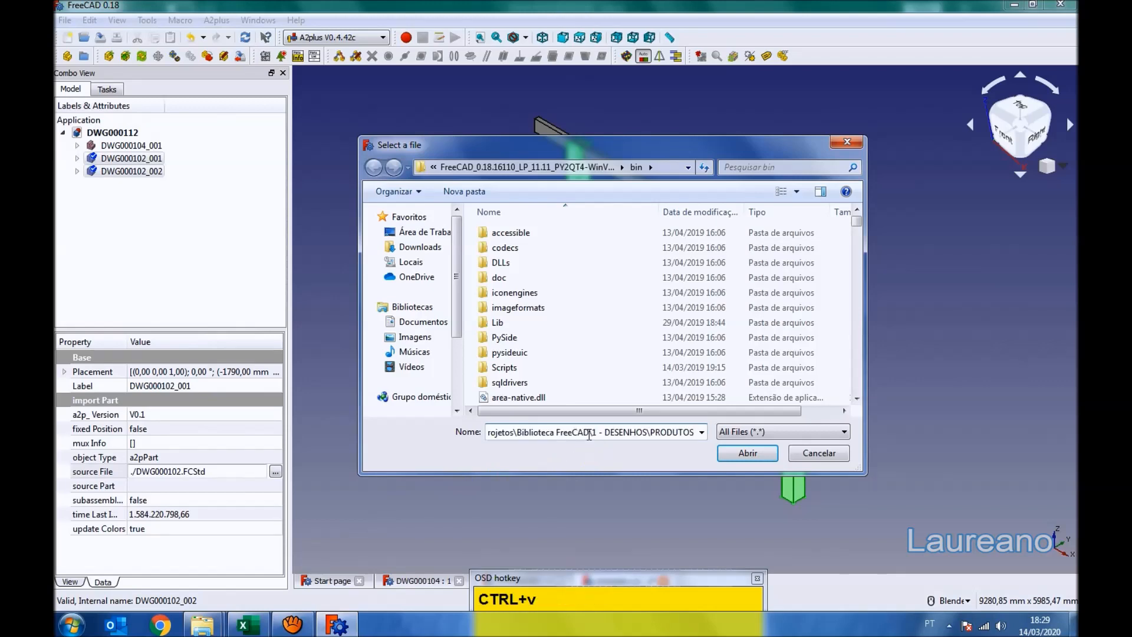
key("Return")
Recheck the front column code in the parts list and set DWG000103 as the source file of both selected columns
left_click(248, 625)
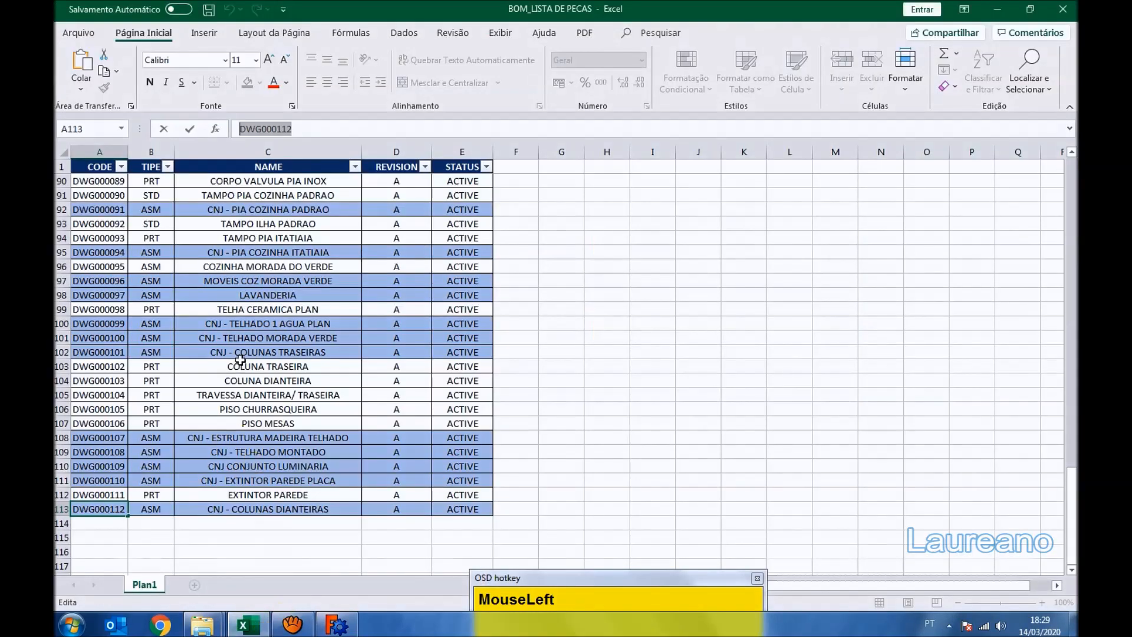
left_click(347, 630)
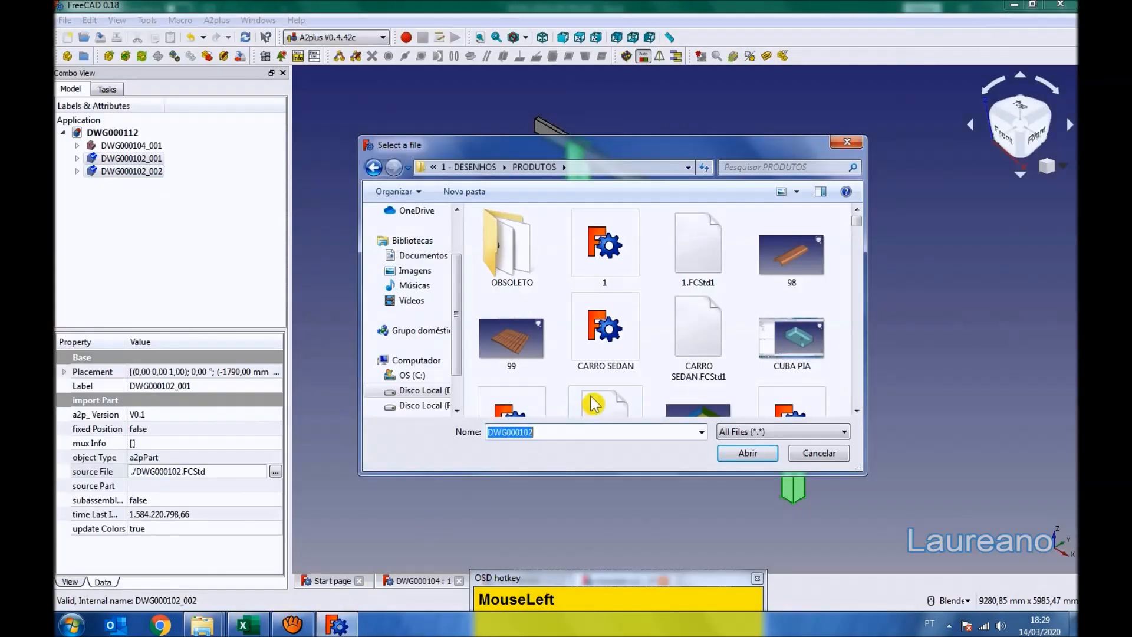
left_click_drag(858, 236, 862, 404)
left_click(790, 304)
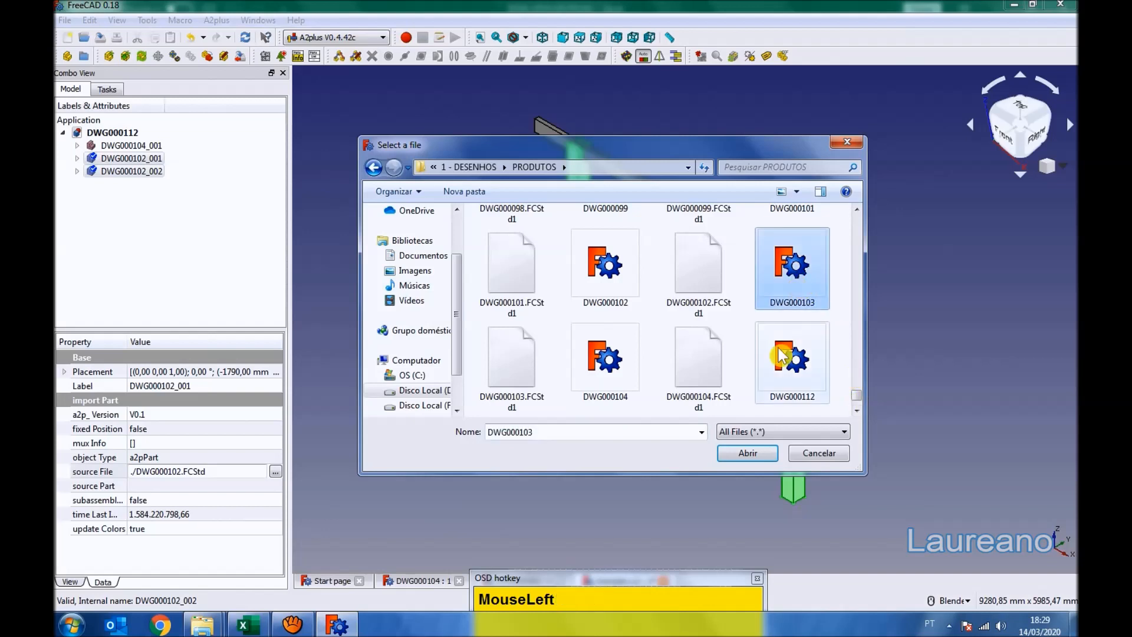
left_click(745, 454)
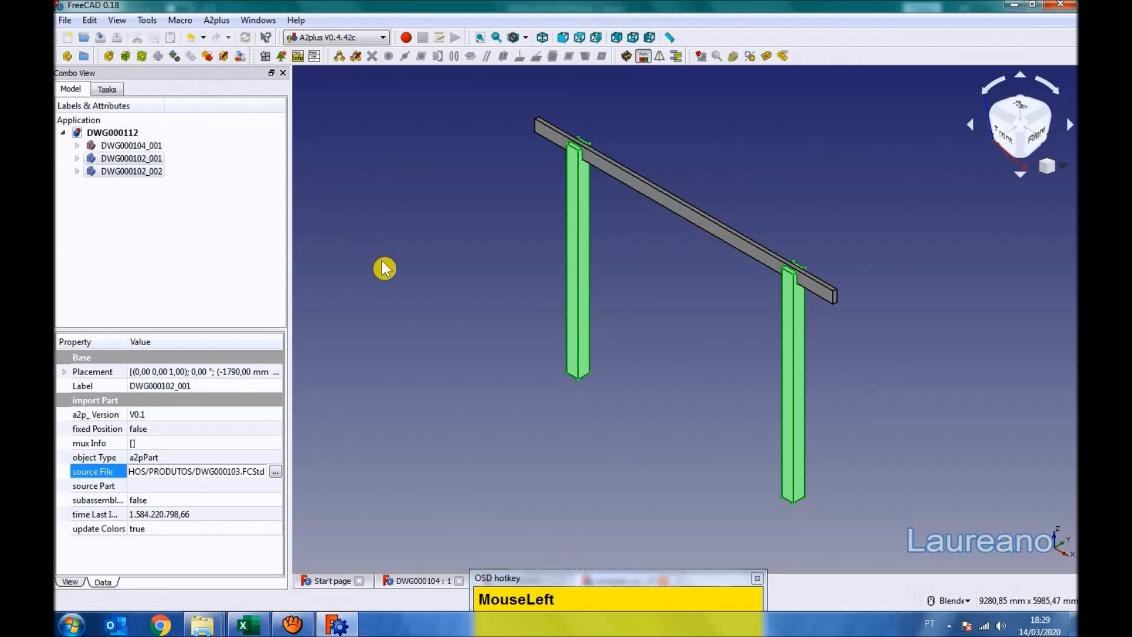
left_click(382, 301)
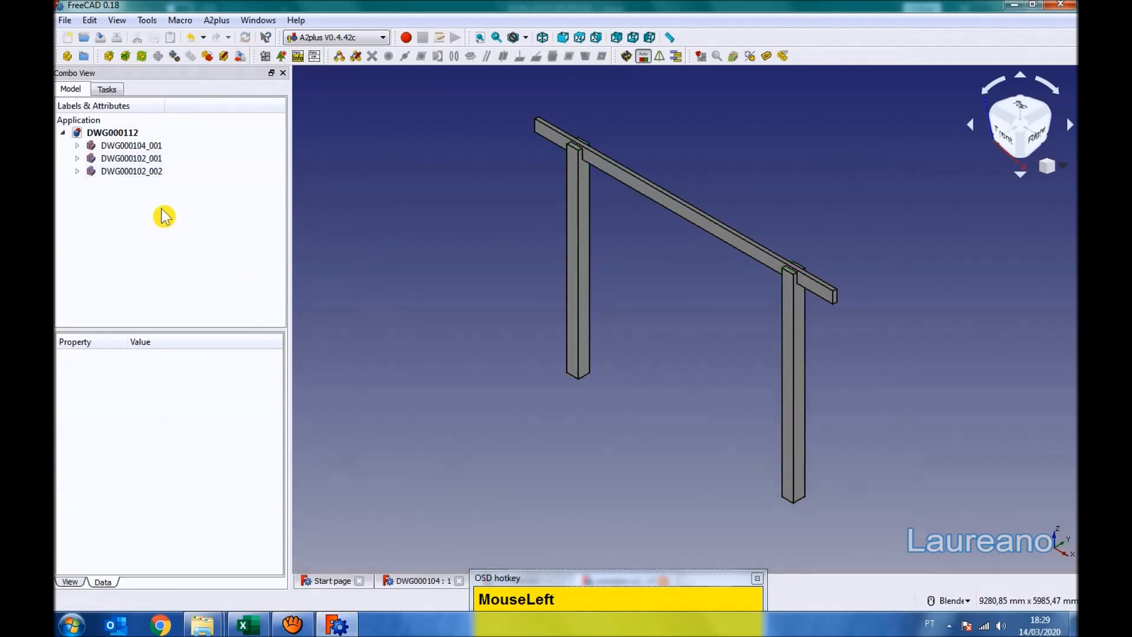
Check the source file of column DWG000102_001, update the imported parts from their source files, and save the DWG000112 assembly
left_click(141, 158)
left_click(210, 476)
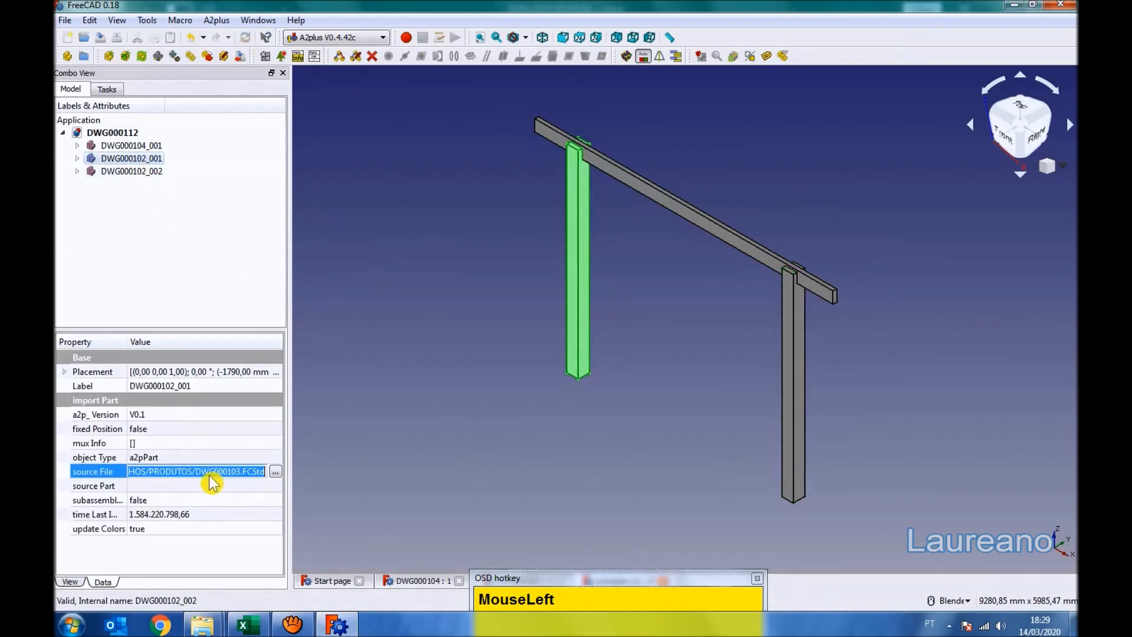
left_click(142, 57)
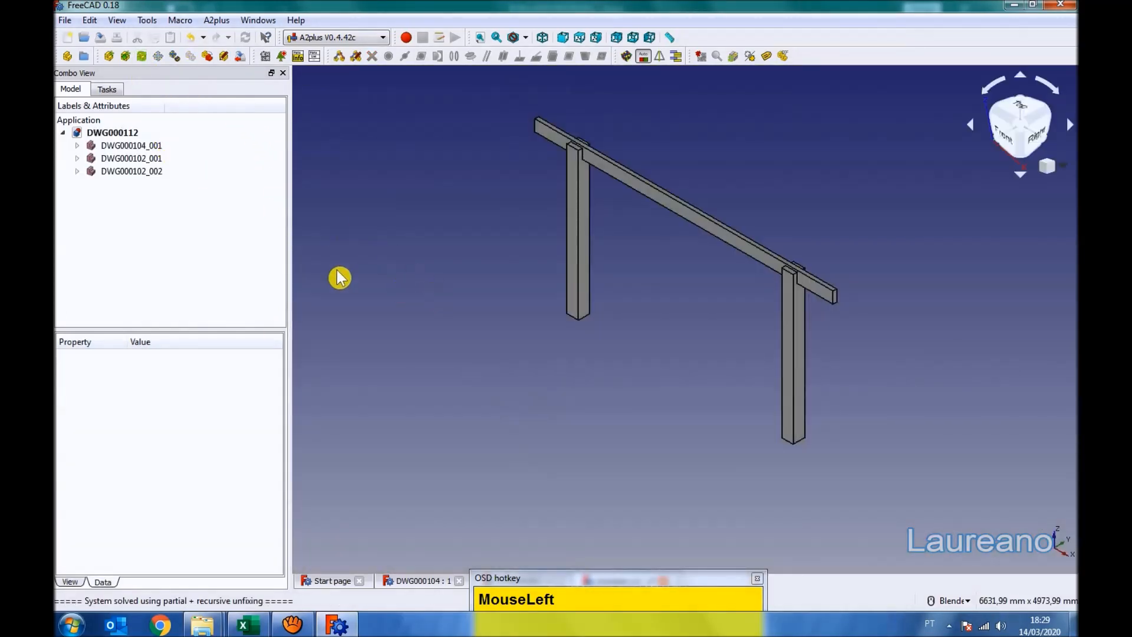
left_click(137, 173)
left_click(439, 262)
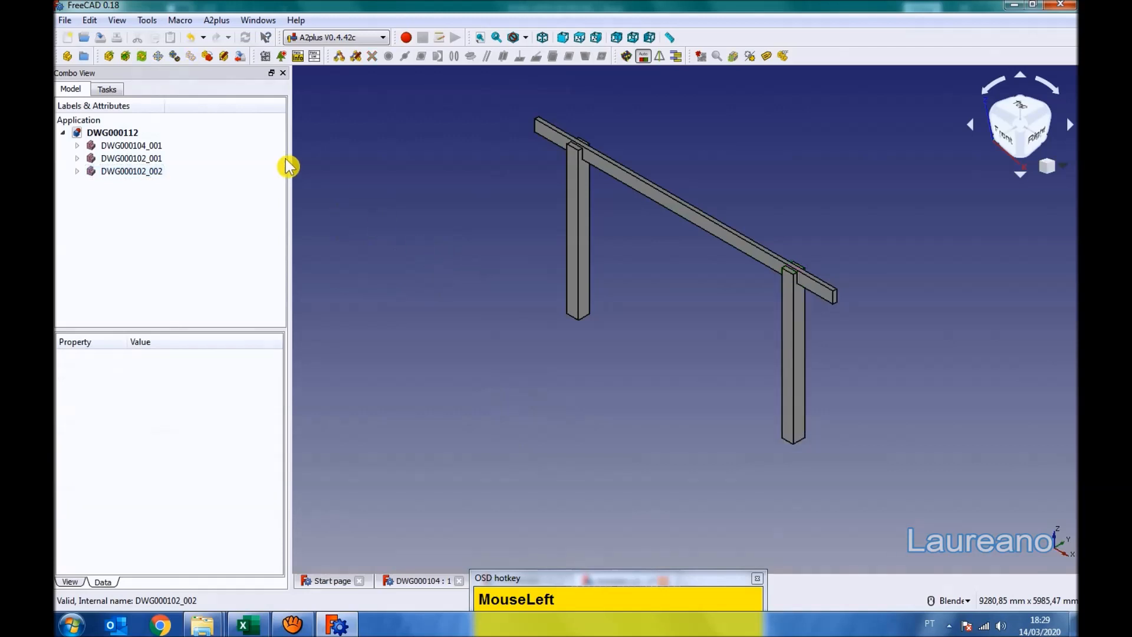
left_click(102, 39)
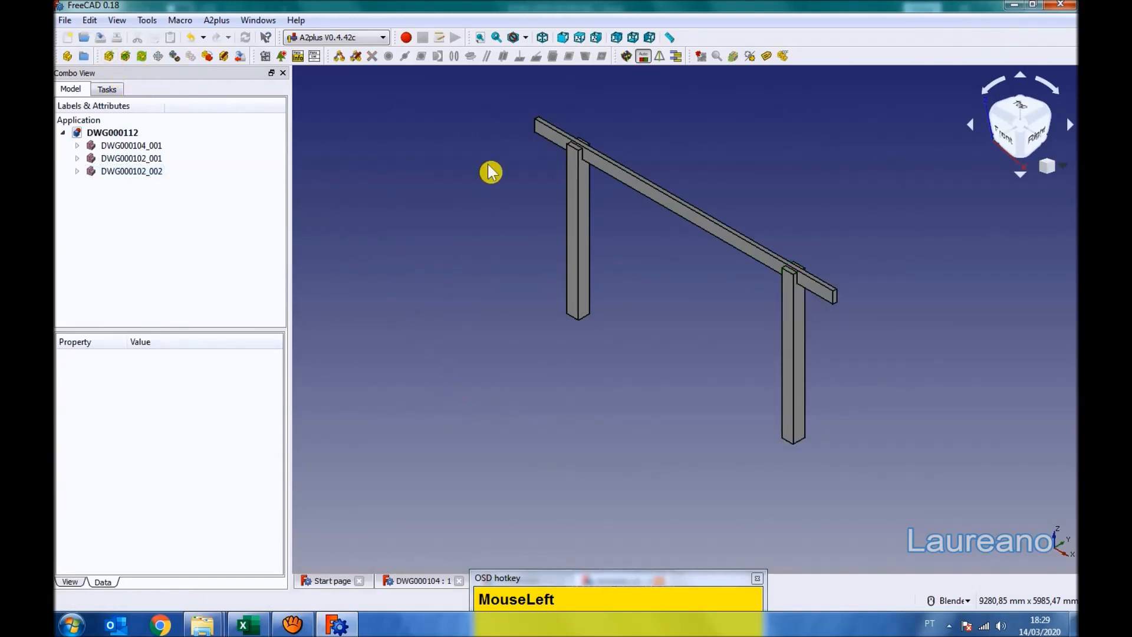
left_click(481, 38)
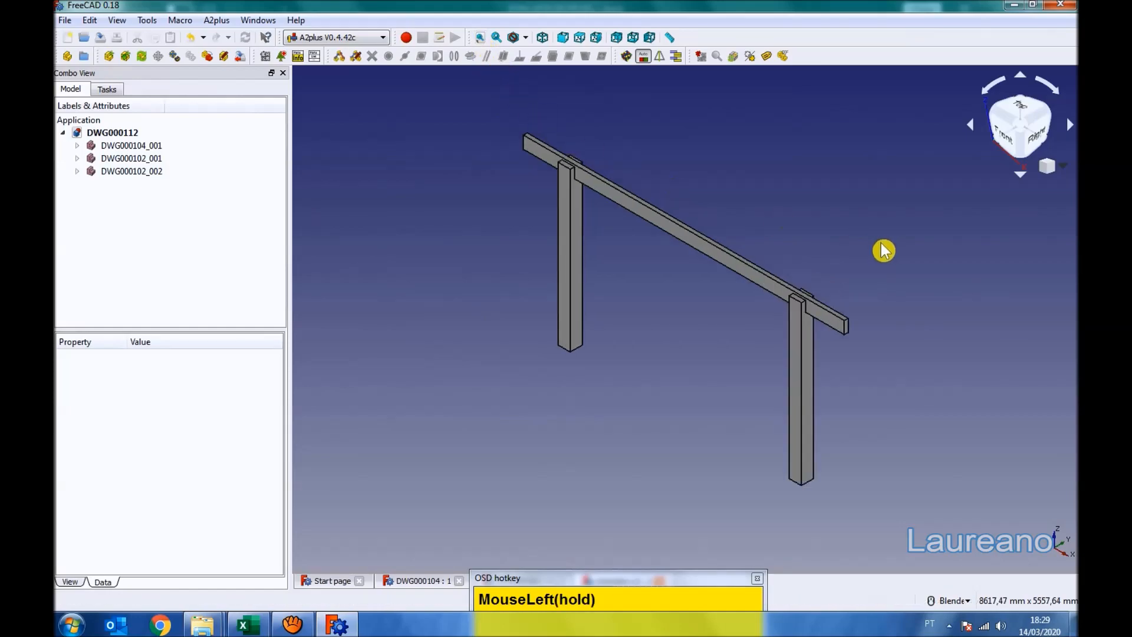